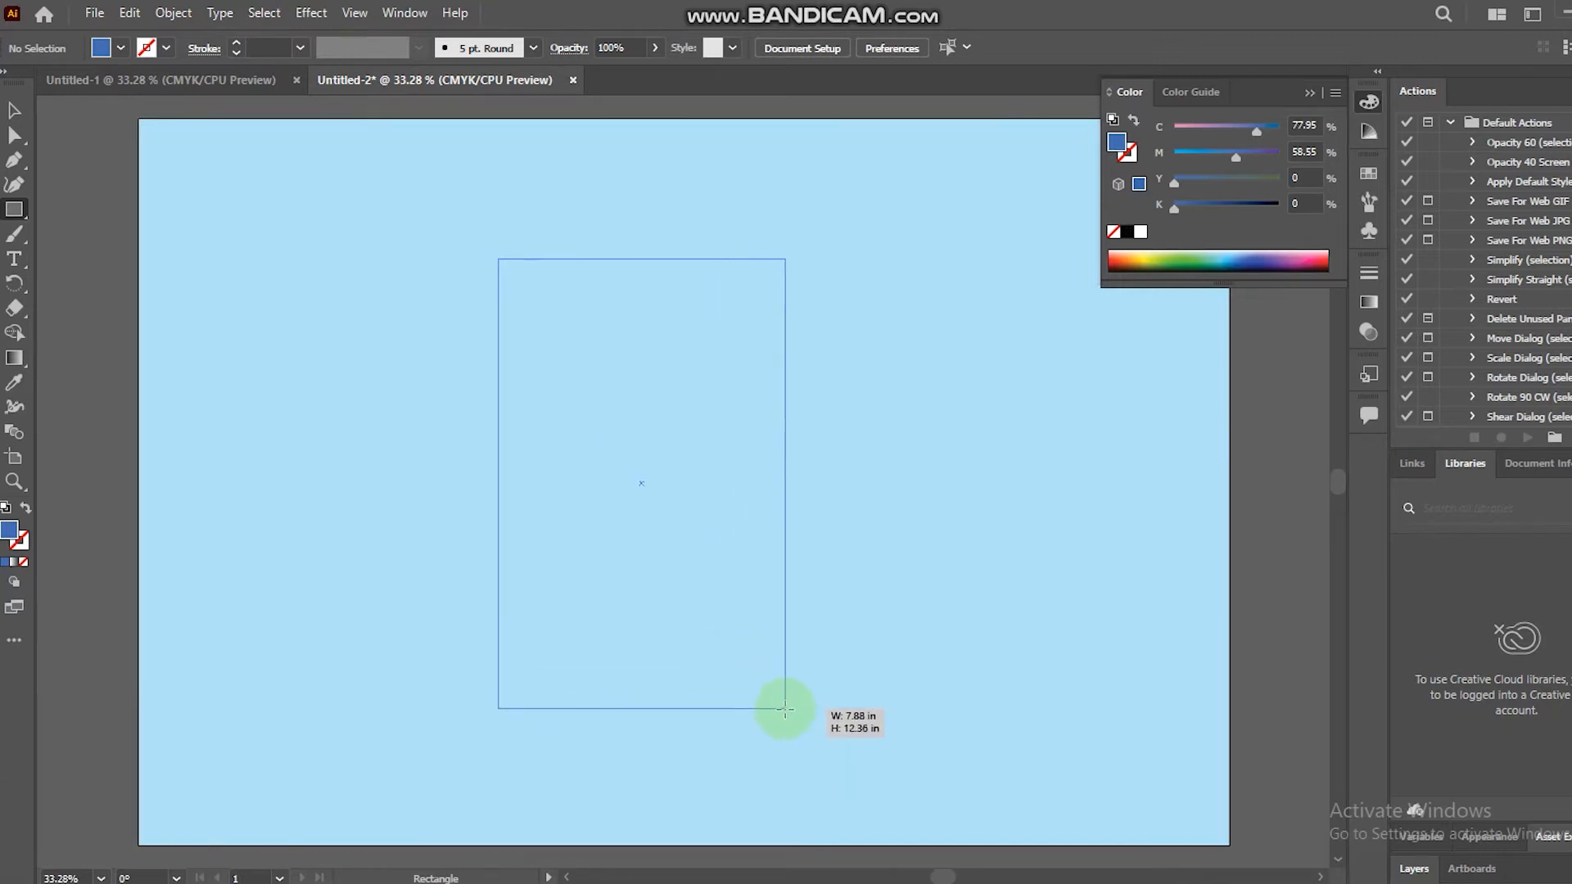
# Round all corners of the tall blue rectangle and narrow it slightly to form the phone body.
pyautogui.moveTo(769, 274); pyautogui.dragTo(736, 298)
pyautogui.click(14, 109)
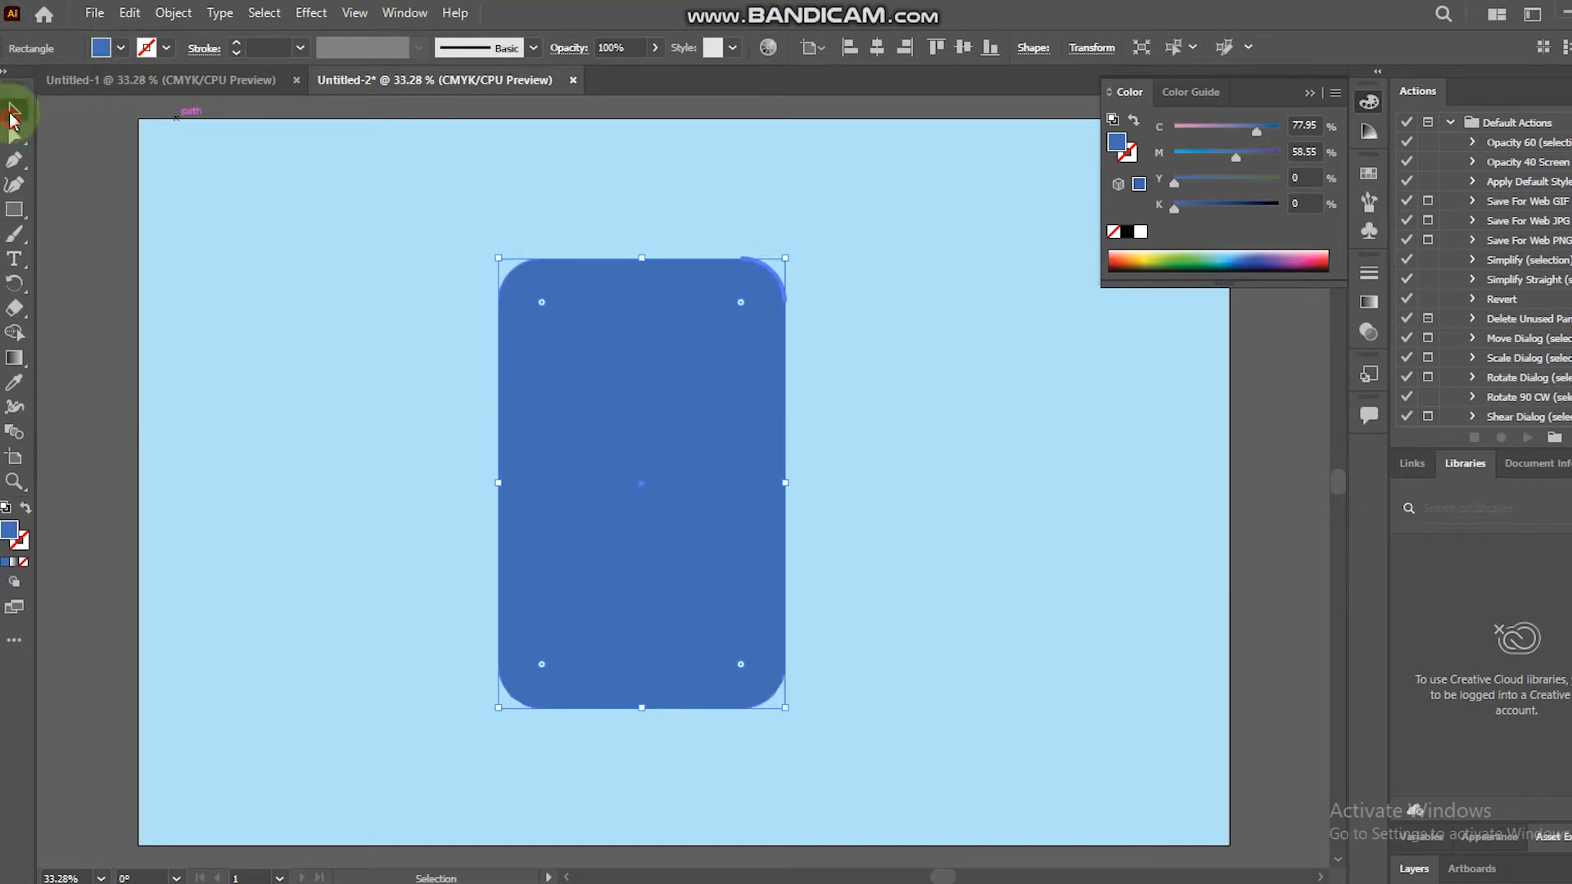
pyautogui.click(792, 481)
pyautogui.click(715, 435)
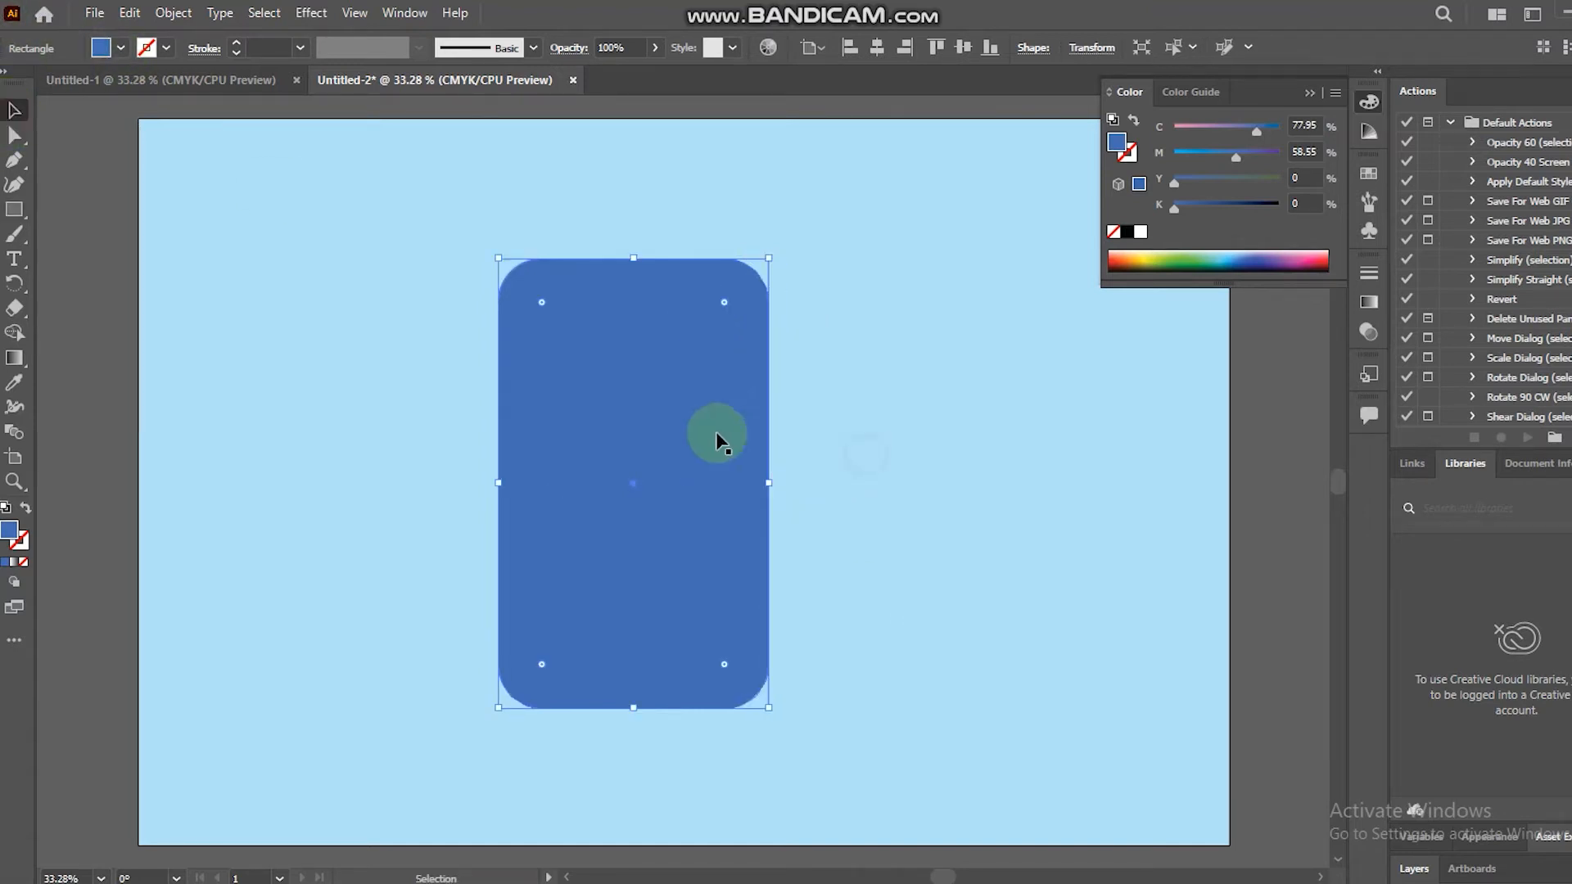
# Duplicate the rounded rectangle in place and shrink the copy slightly inside the original.
pyautogui.click(768, 486)
pyautogui.moveTo(774, 486); pyautogui.dragTo(754, 485)
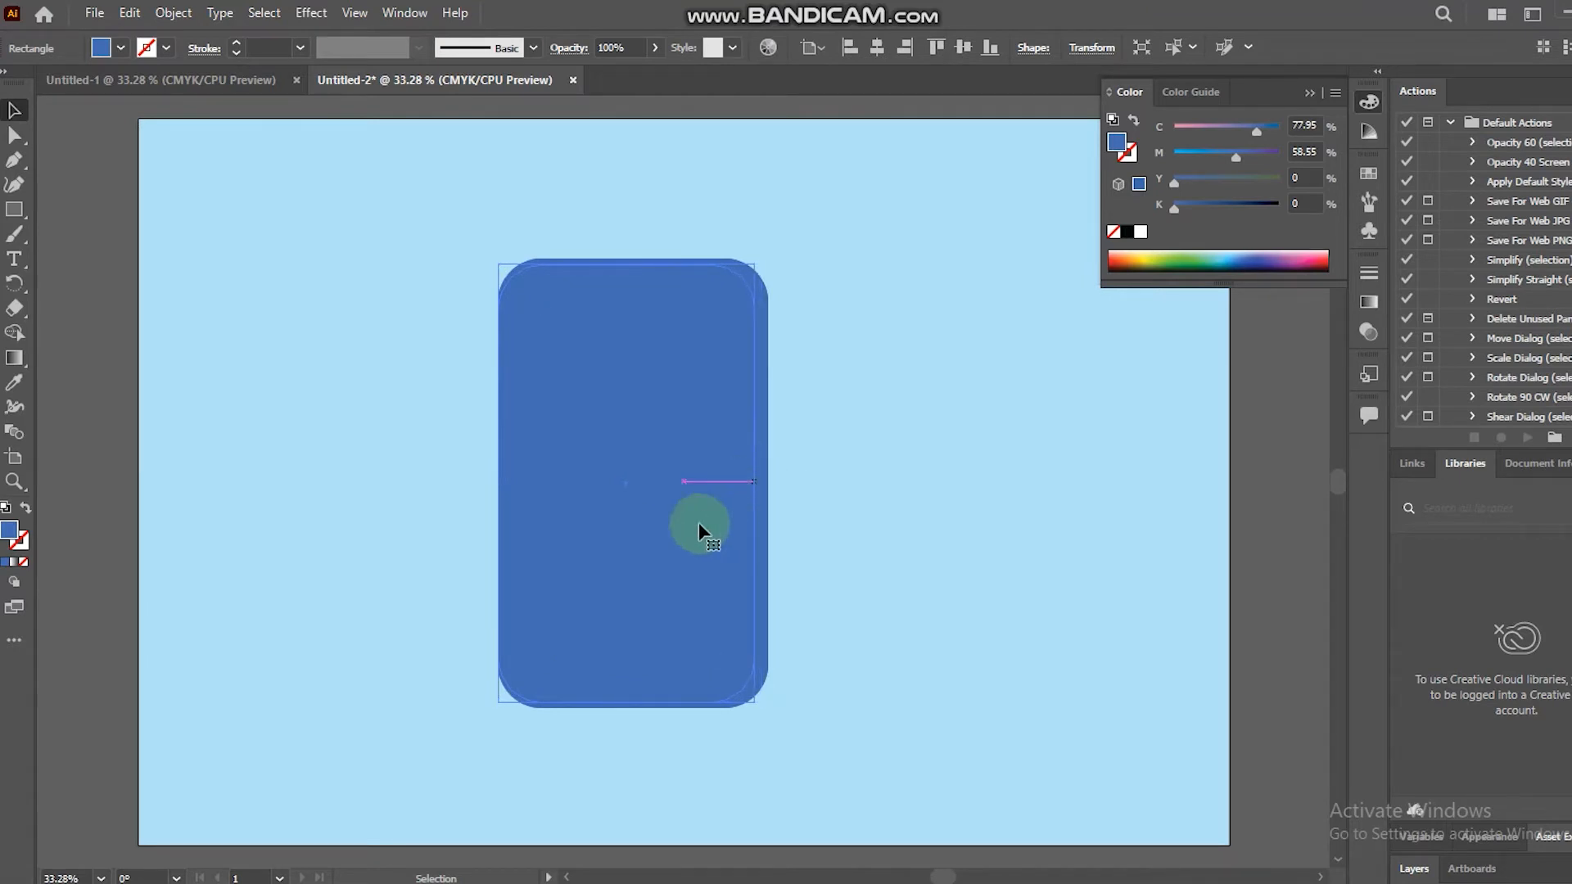
pyautogui.moveTo(501, 484); pyautogui.dragTo(507, 483)
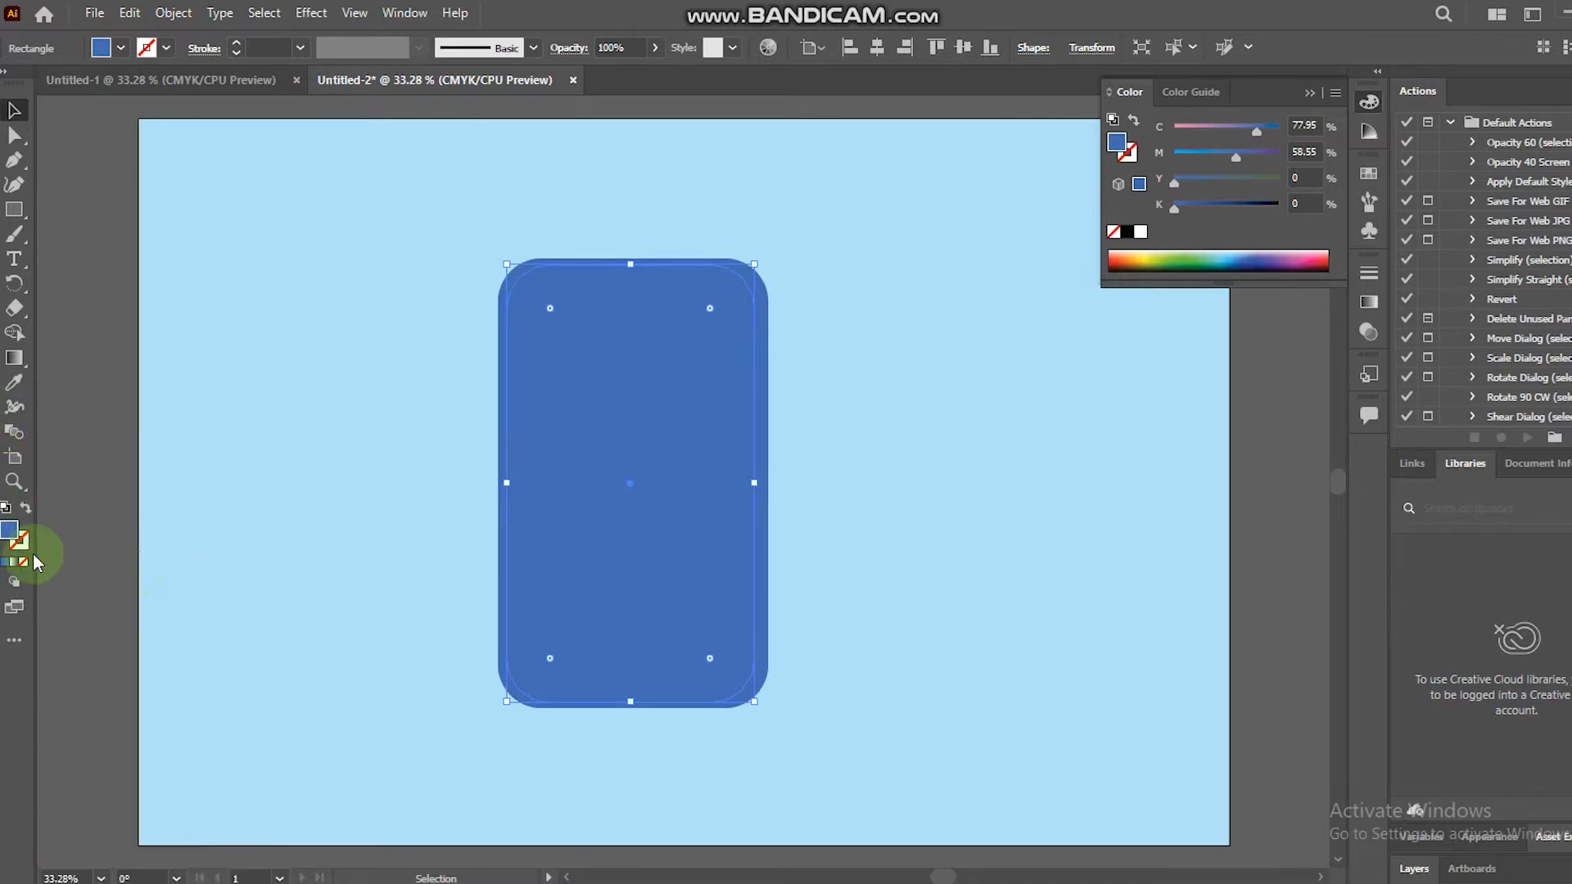
# Fill the inner rounded rectangle with a lighter blue, C 55.72 and M 32.45.
pyautogui.doubleClick(10, 533)
pyautogui.click(707, 313)
pyautogui.click(1040, 322)
pyautogui.click(631, 652)
# Pull in the left, top and bottom edges of the inner rectangle to leave a wider border all around.
pyautogui.moveTo(507, 486)
pyautogui.mouseDown()
pyautogui.moveTo(702, 481)
pyautogui.moveTo(511, 483)
pyautogui.mouseUp()
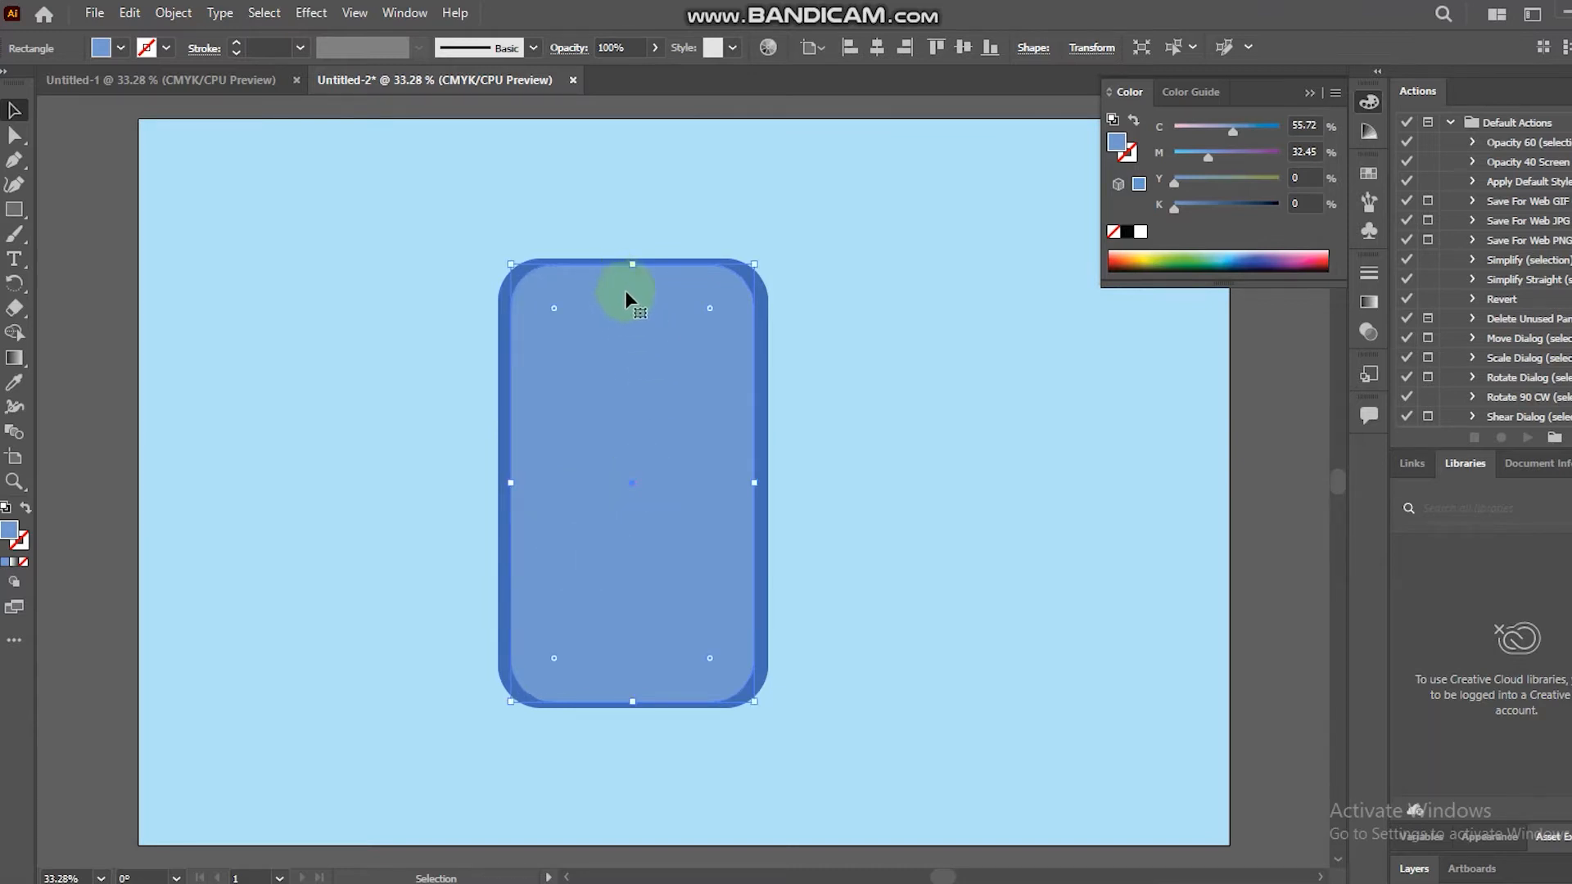
pyautogui.moveTo(633, 264); pyautogui.dragTo(632, 275)
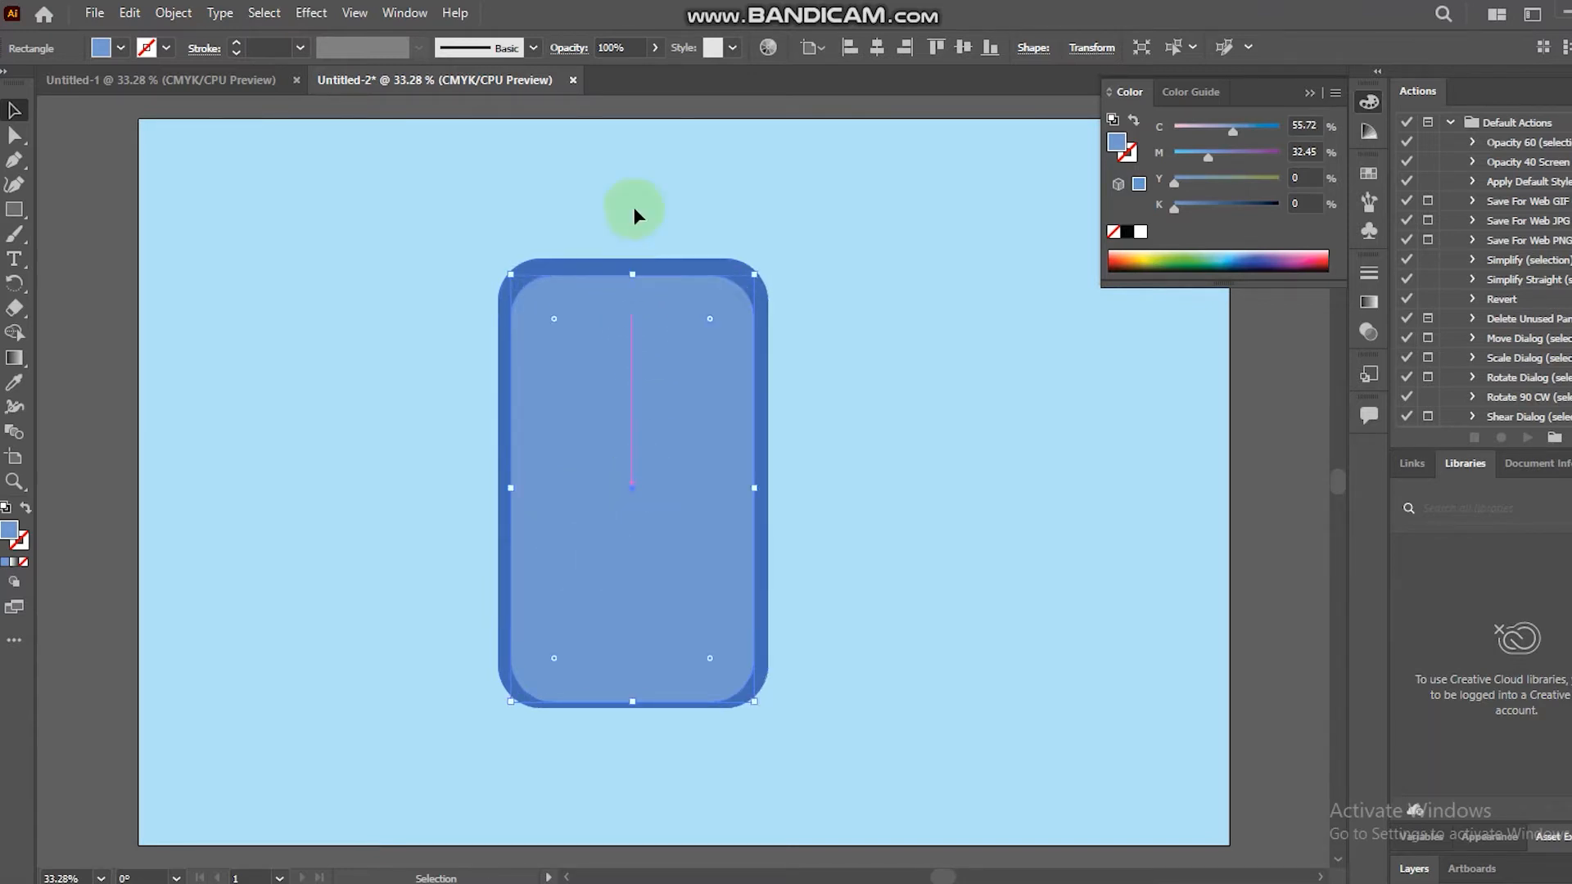
pyautogui.moveTo(632, 703); pyautogui.dragTo(633, 694)
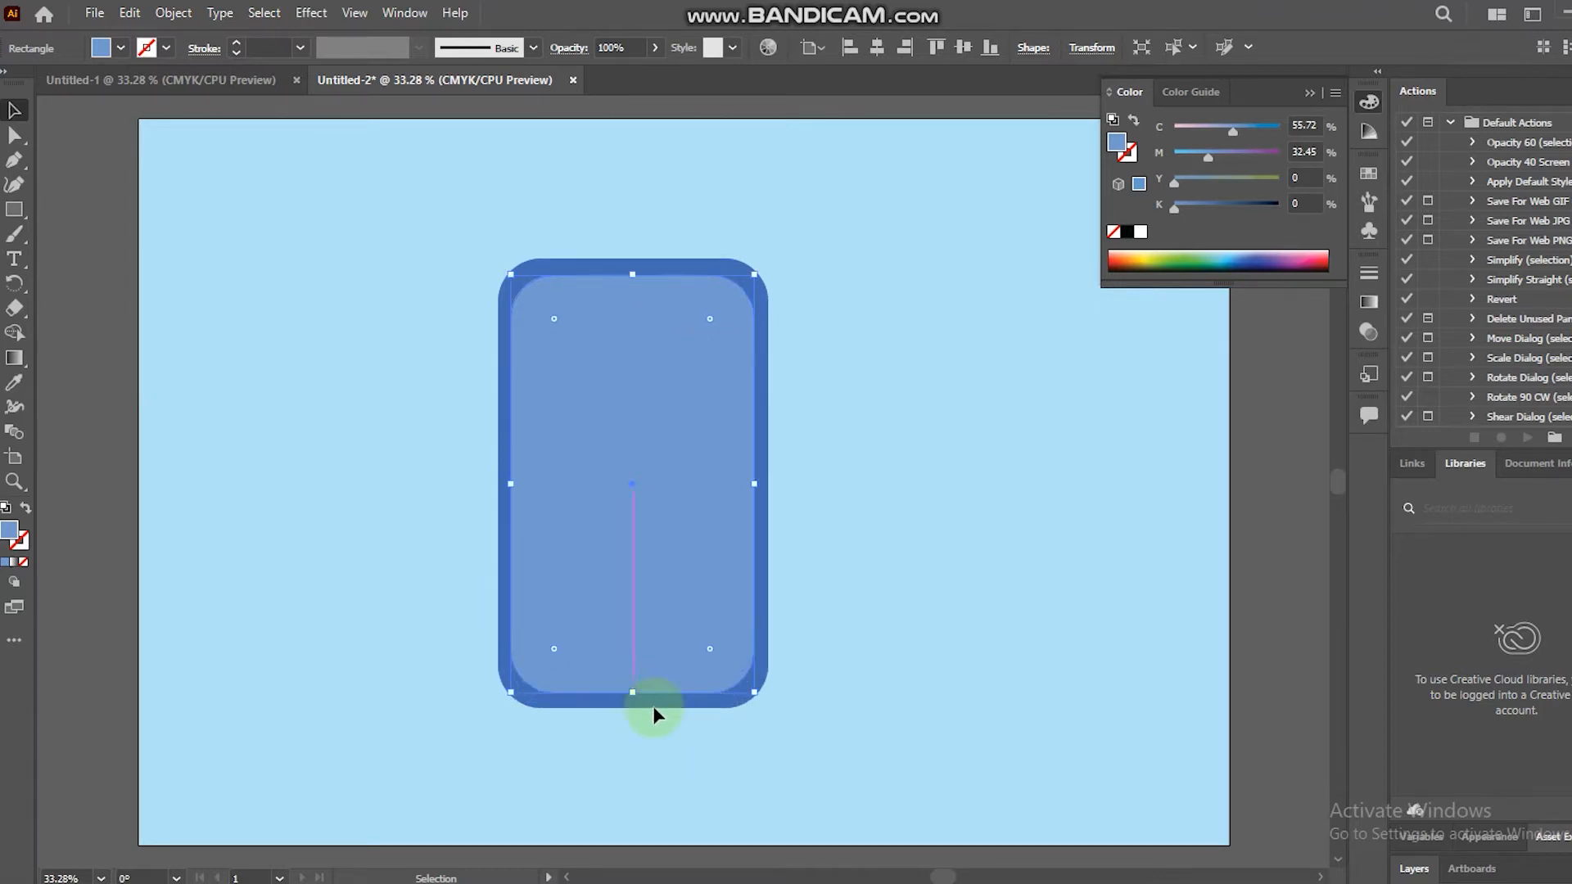
# Draw a small notch rectangle at the screen's top centre, sample the frame's blue for it and nudge it up.
pyautogui.click(14, 209)
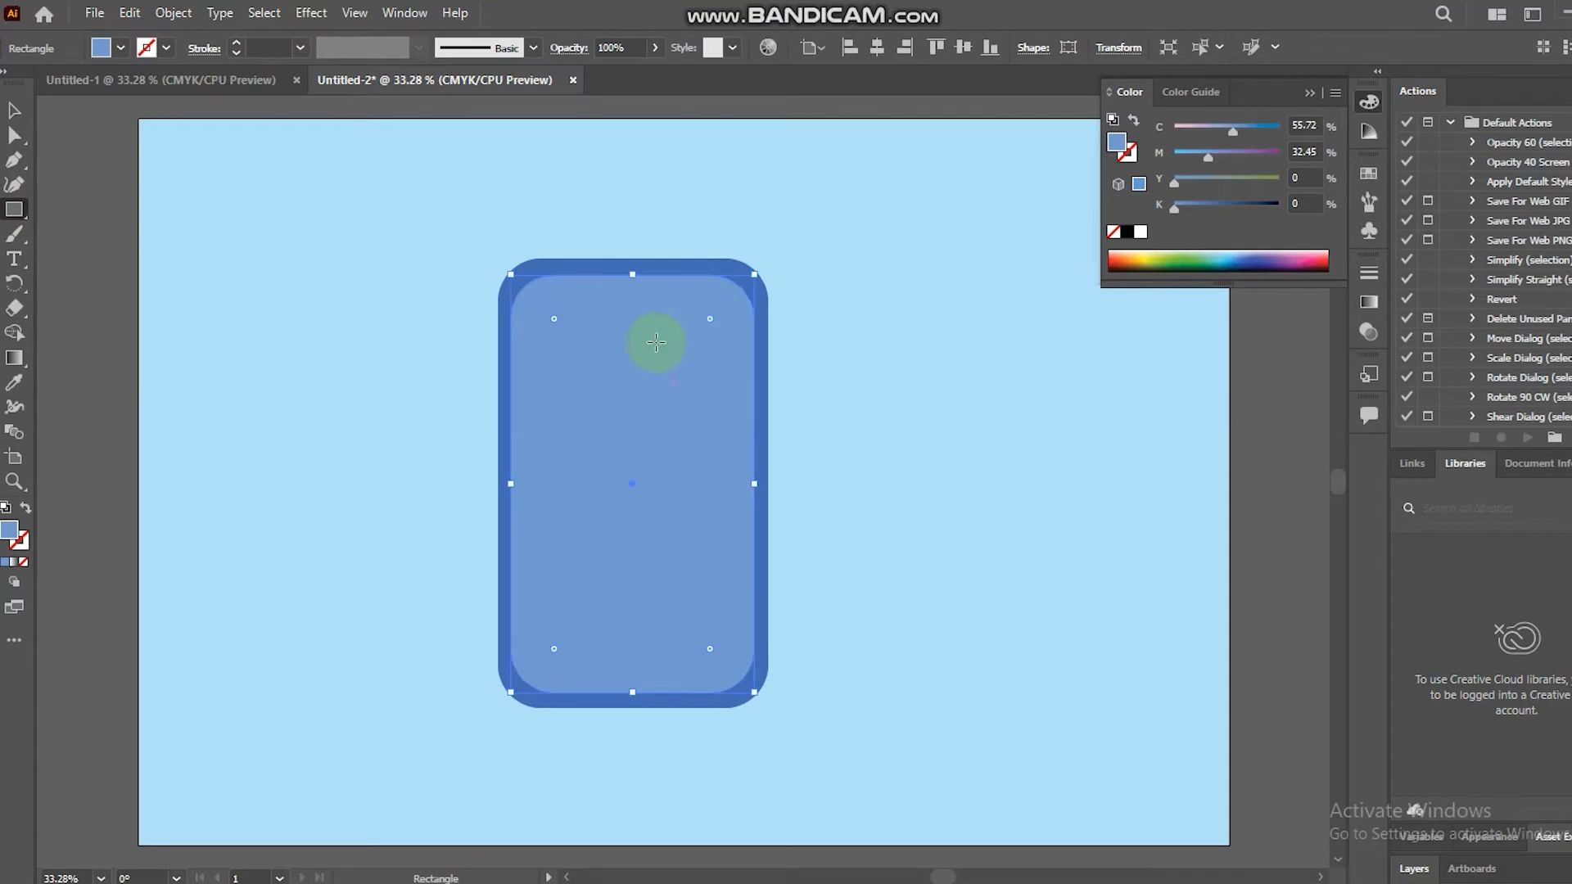
pyautogui.moveTo(581, 277)
pyautogui.mouseDown()
pyautogui.moveTo(674, 289)
pyautogui.moveTo(697, 312)
pyautogui.mouseUp()
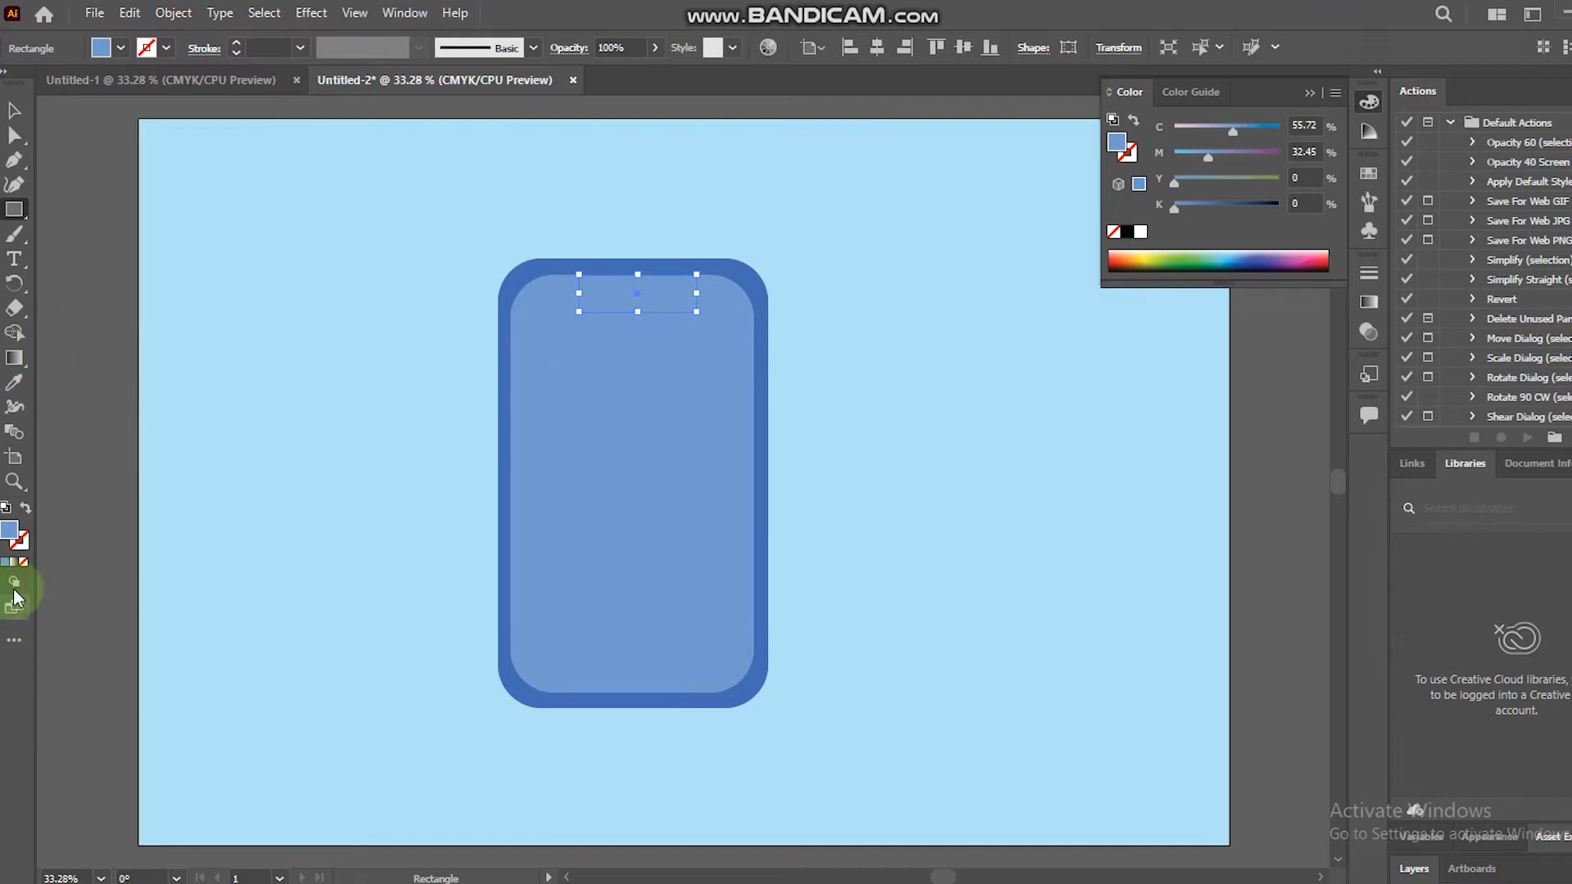
pyautogui.click(14, 382)
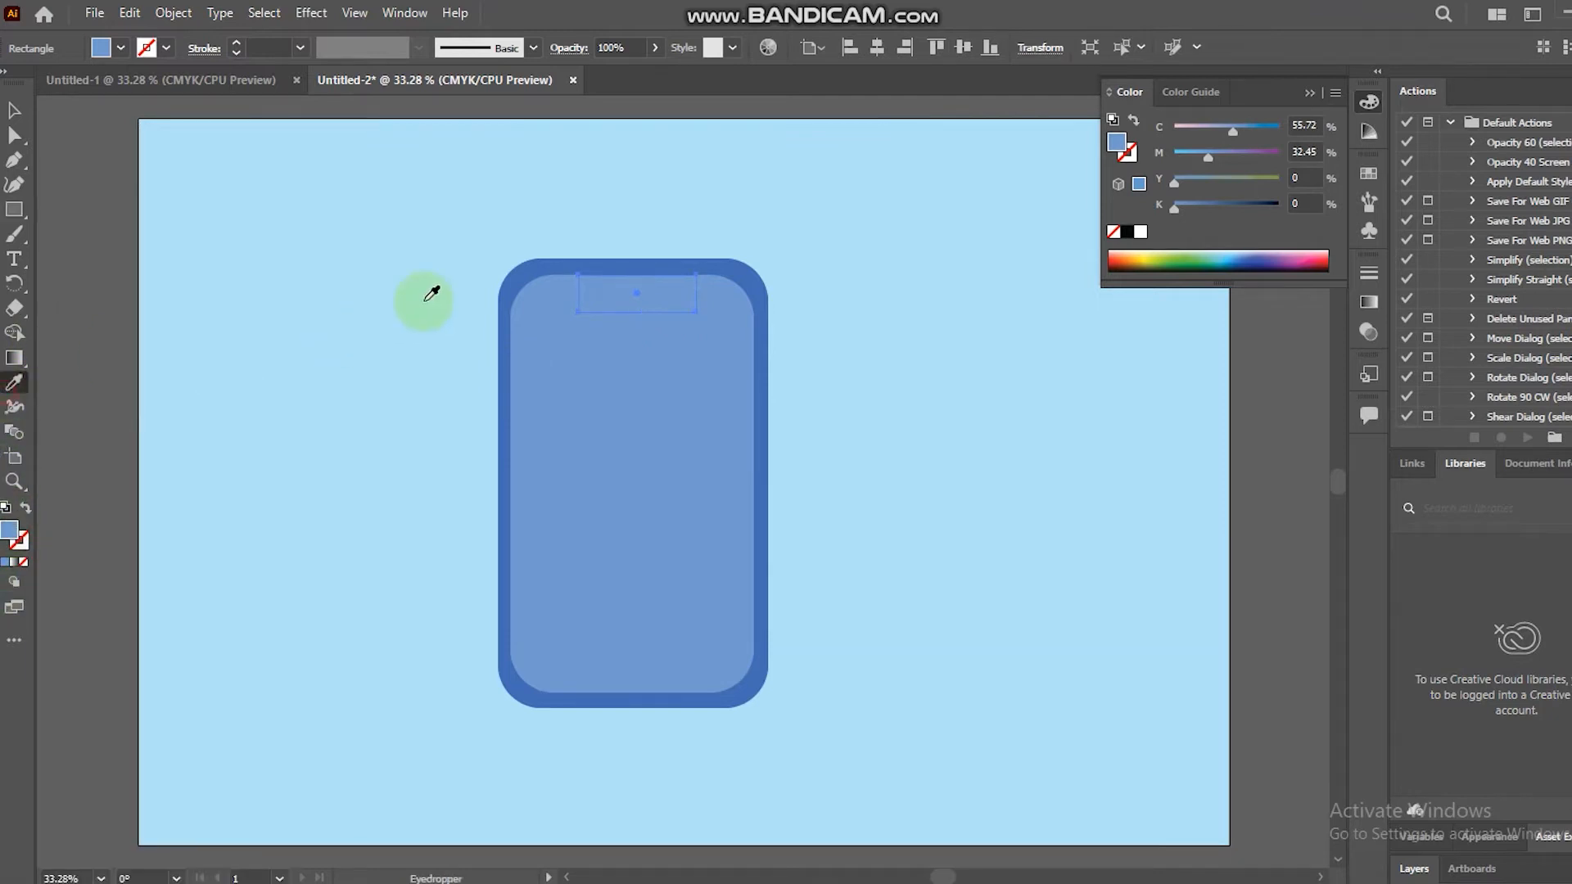
pyautogui.click(514, 275)
pyautogui.click(14, 111)
pyautogui.moveTo(614, 298); pyautogui.dragTo(614, 293)
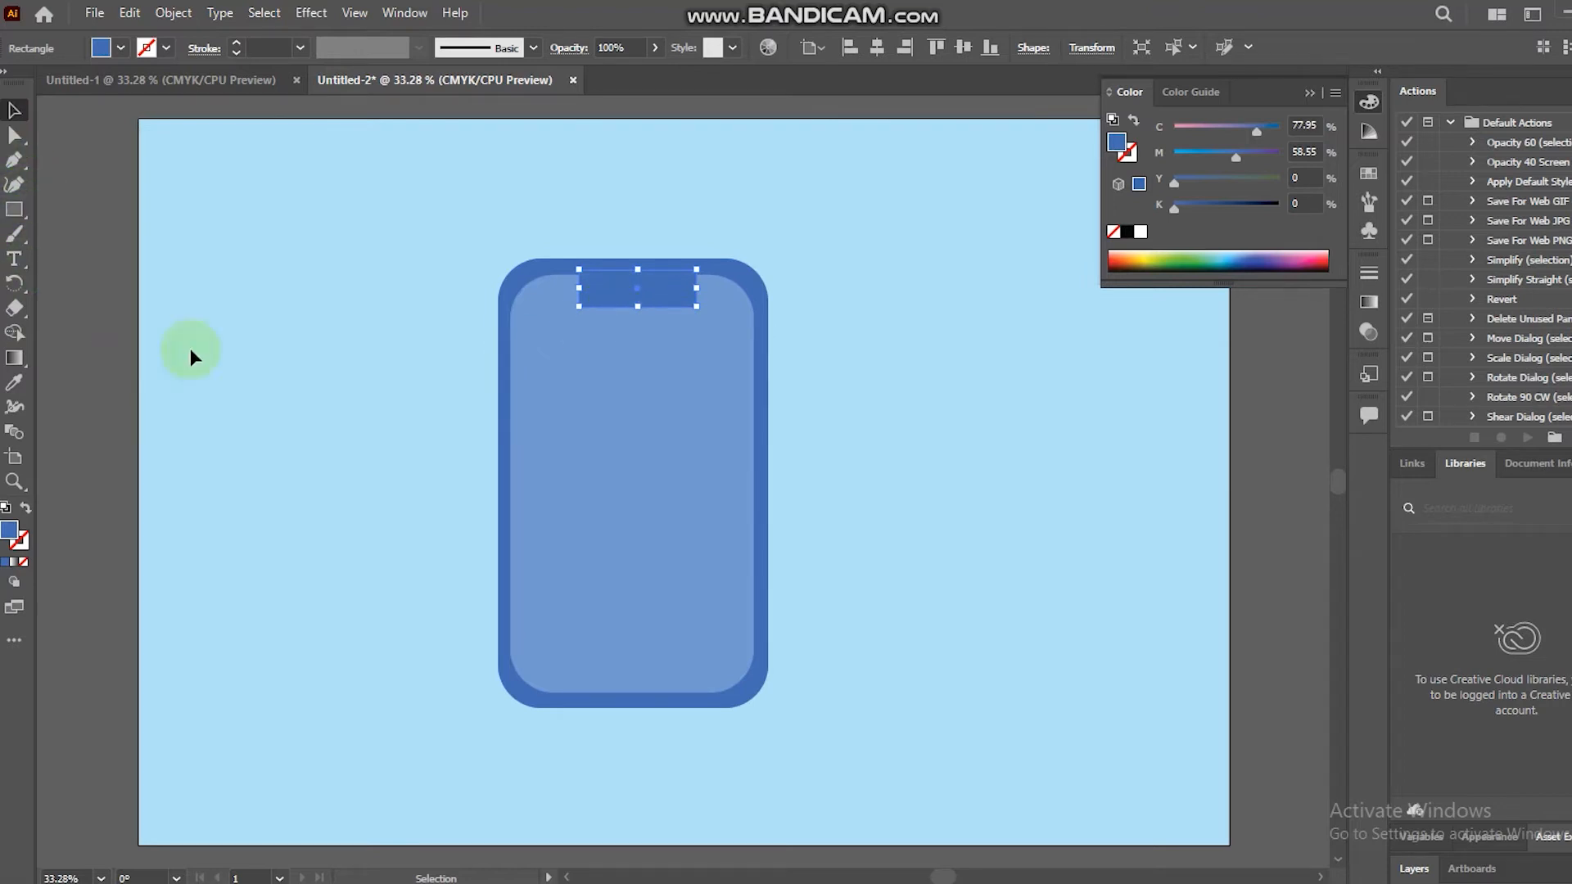
# Round the two lower corners of the notch and select it together with the outer phone frame.
pyautogui.click(14, 136)
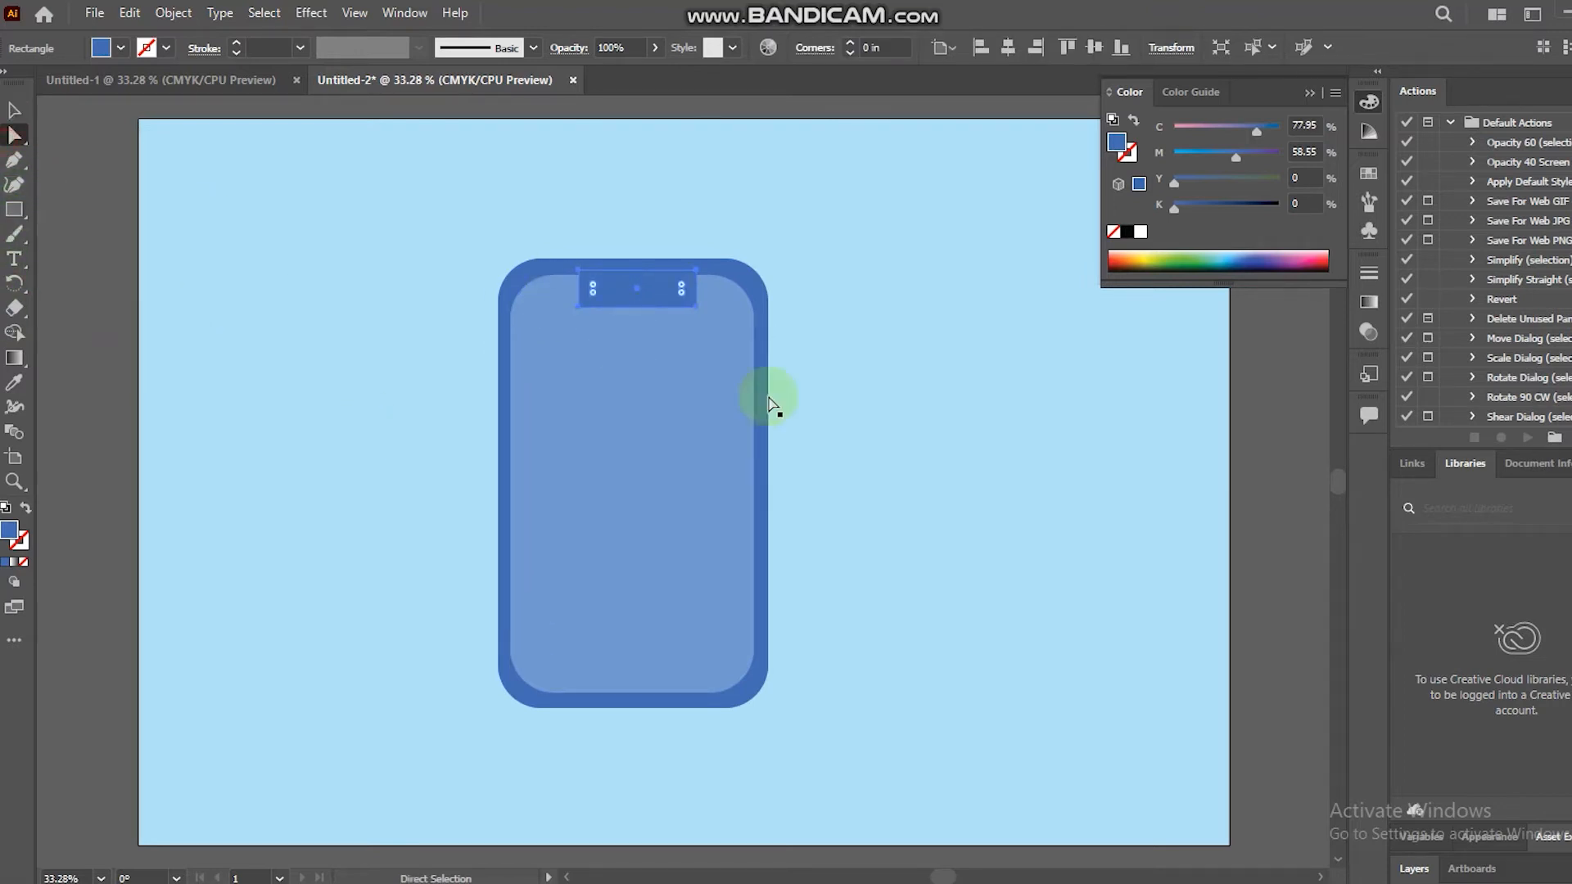
pyautogui.click(696, 307)
pyautogui.keyDown('shift'); pyautogui.click(579, 307); pyautogui.keyUp('shift')
pyautogui.moveTo(592, 293)
pyautogui.mouseDown()
pyautogui.moveTo(616, 262)
pyautogui.moveTo(603, 296)
pyautogui.mouseUp()
pyautogui.click(14, 110)
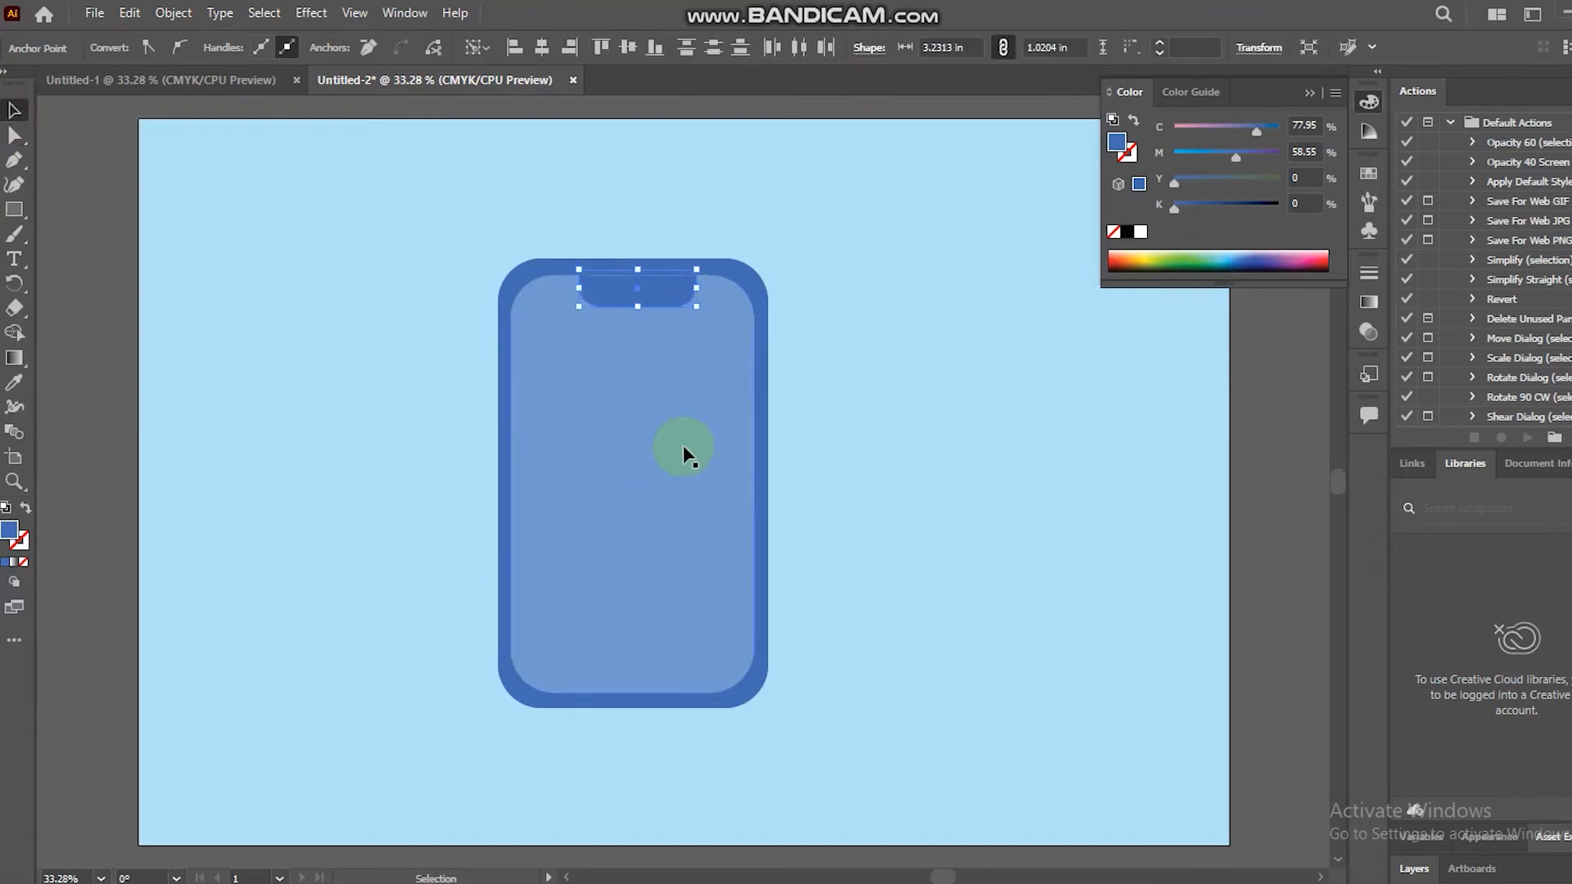
pyautogui.keyDown('shift'); pyautogui.click(766, 395); pyautogui.keyUp('shift')
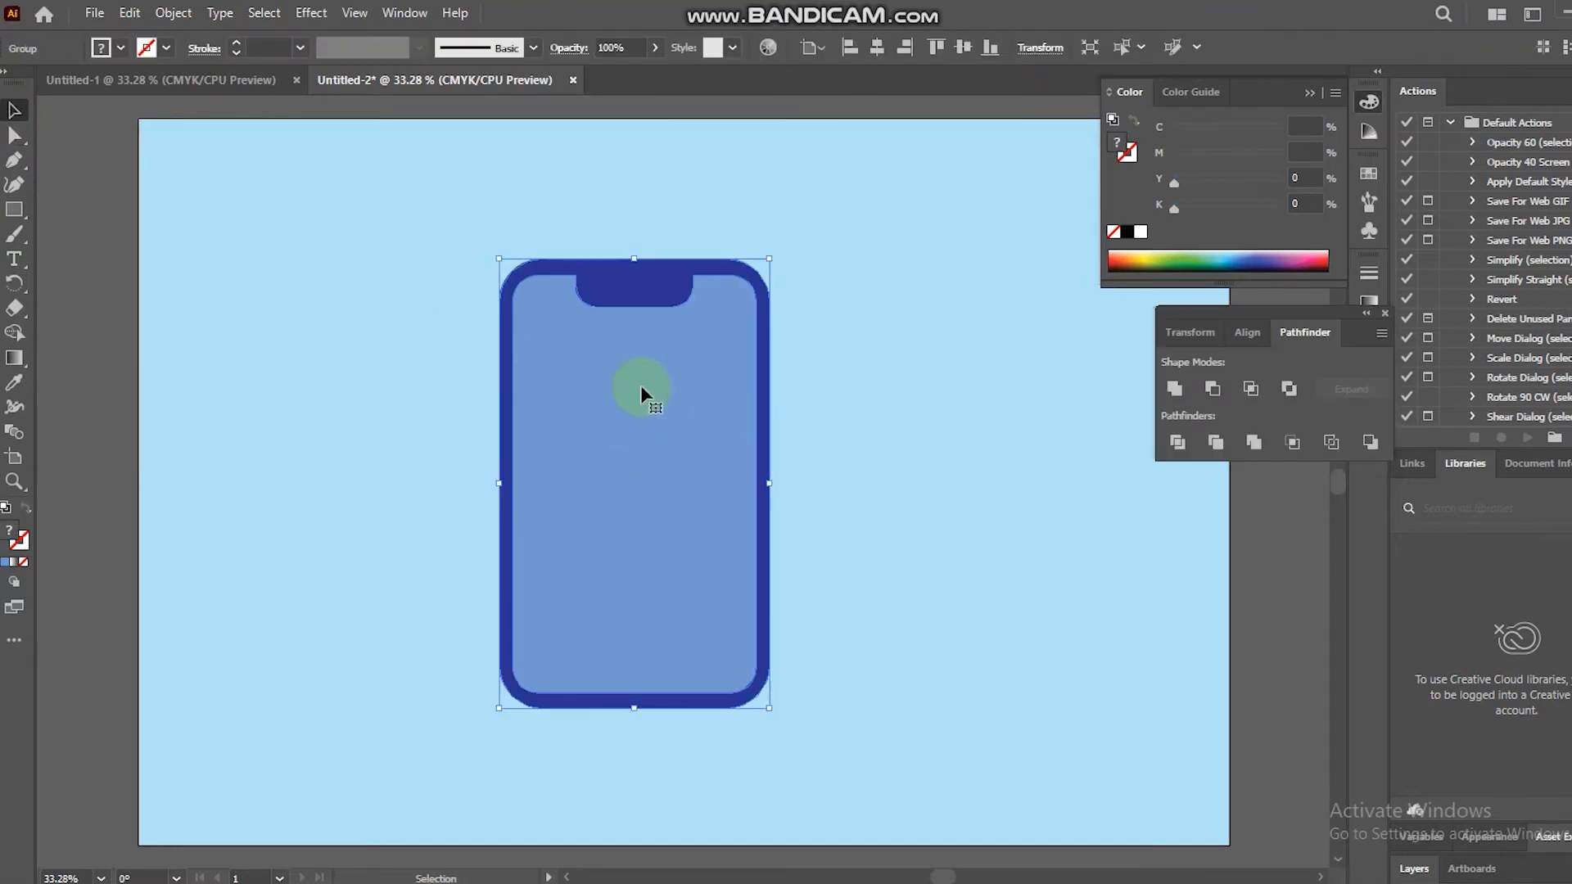
# Try to apply a 3D and Materials effect to the phone group.
pyautogui.click(311, 13)
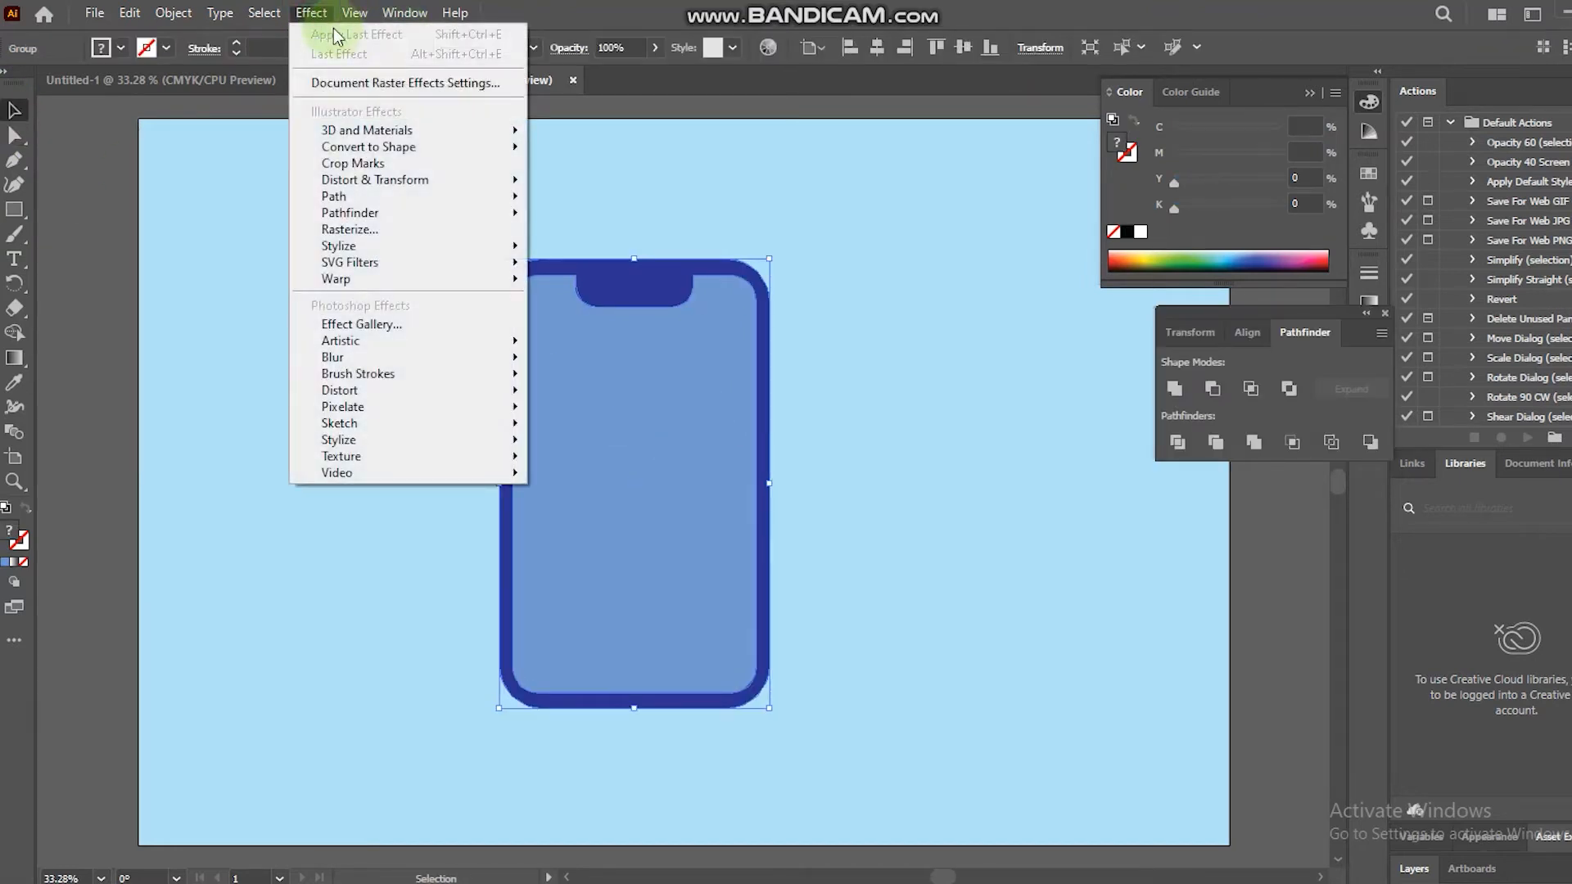
pyautogui.moveTo(390, 136)
pyautogui.click(612, 131)
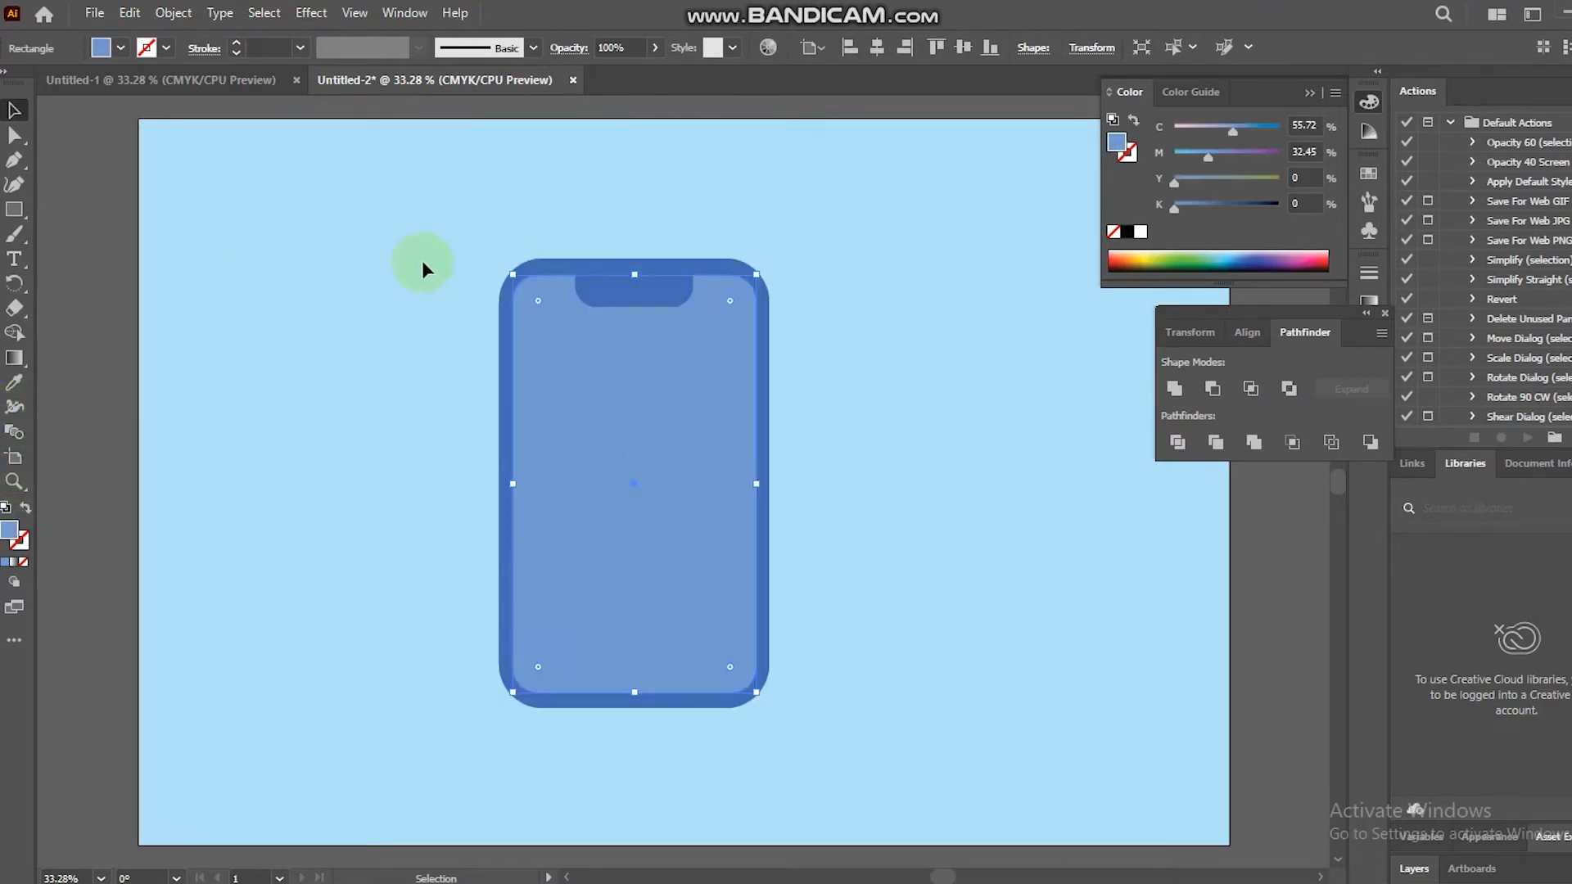
# Select all phone shapes and merge the notch into the outer frame with the Shape Builder tool.
pyautogui.moveTo(421, 244); pyautogui.dragTo(1002, 486)
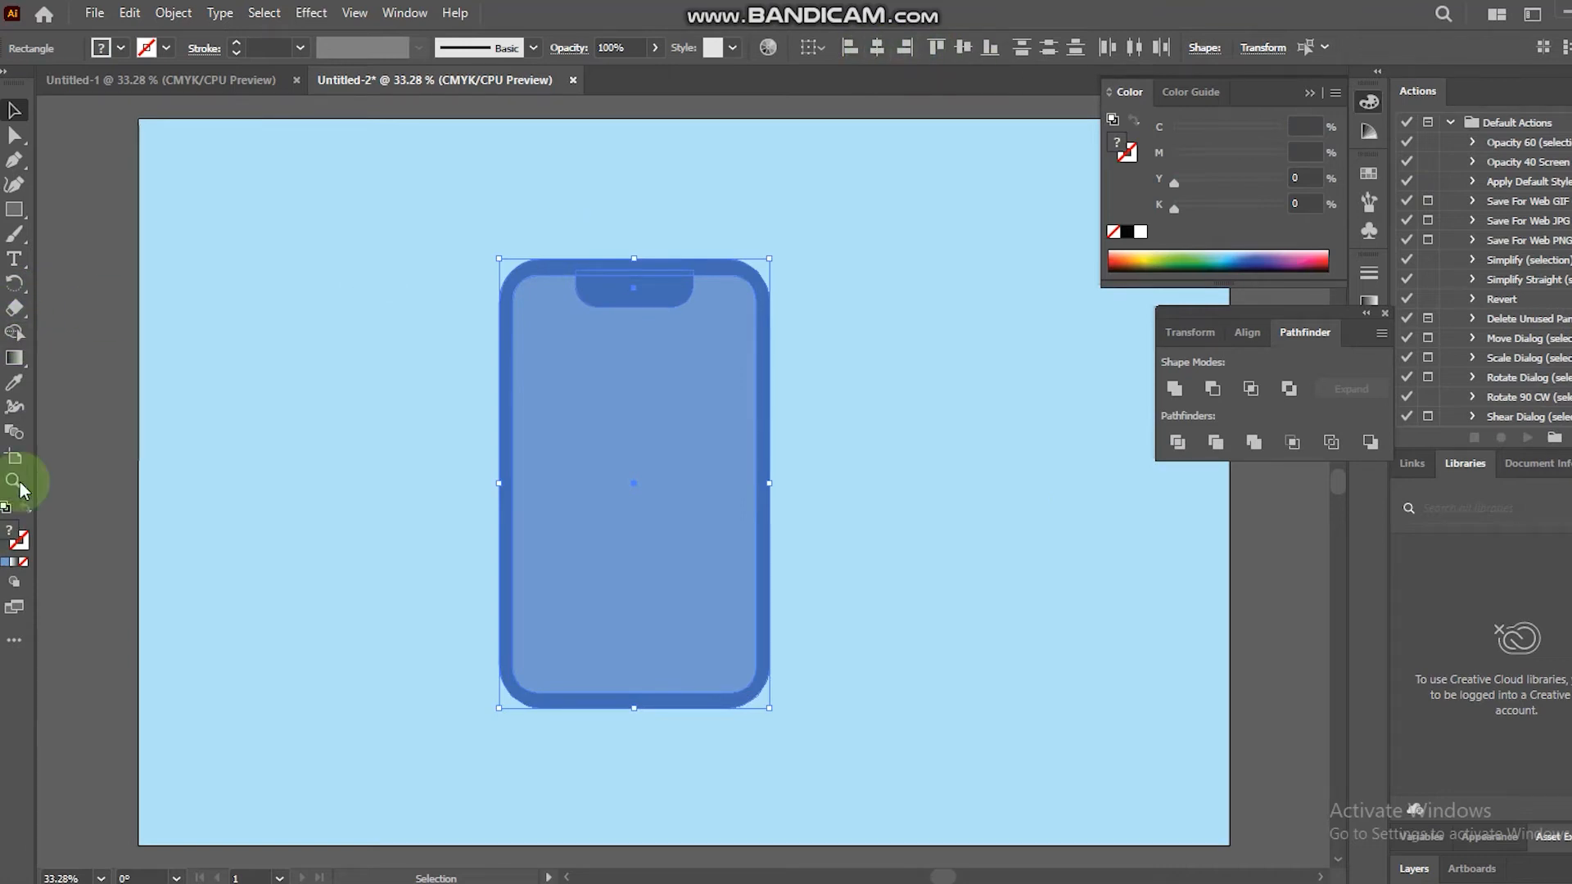
pyautogui.click(14, 332)
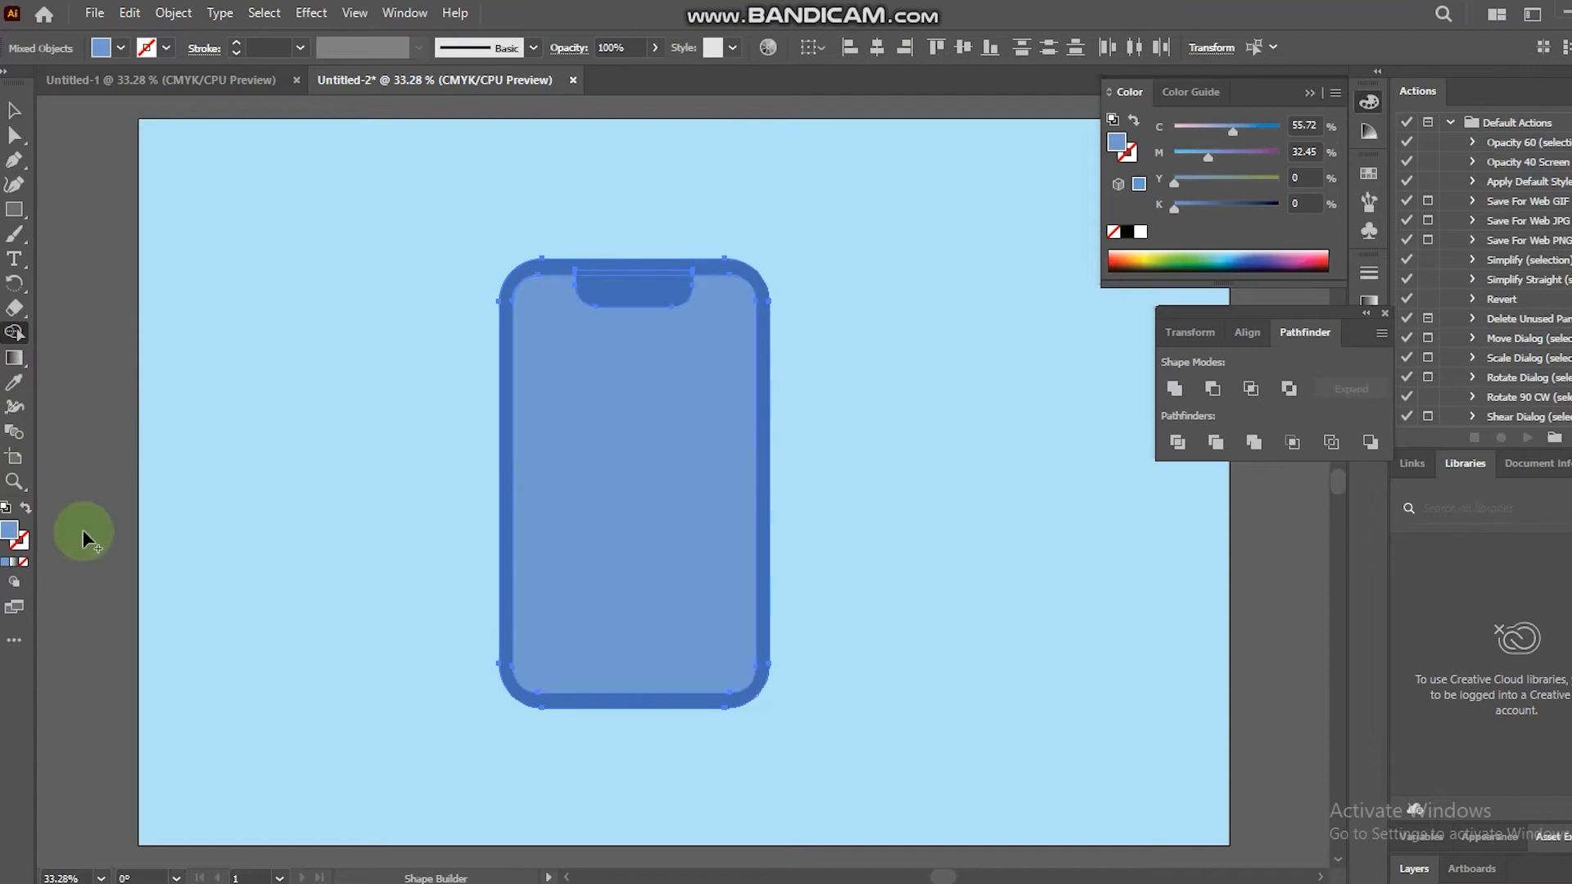
pyautogui.click(26, 507)
pyautogui.moveTo(655, 286); pyautogui.dragTo(678, 269)
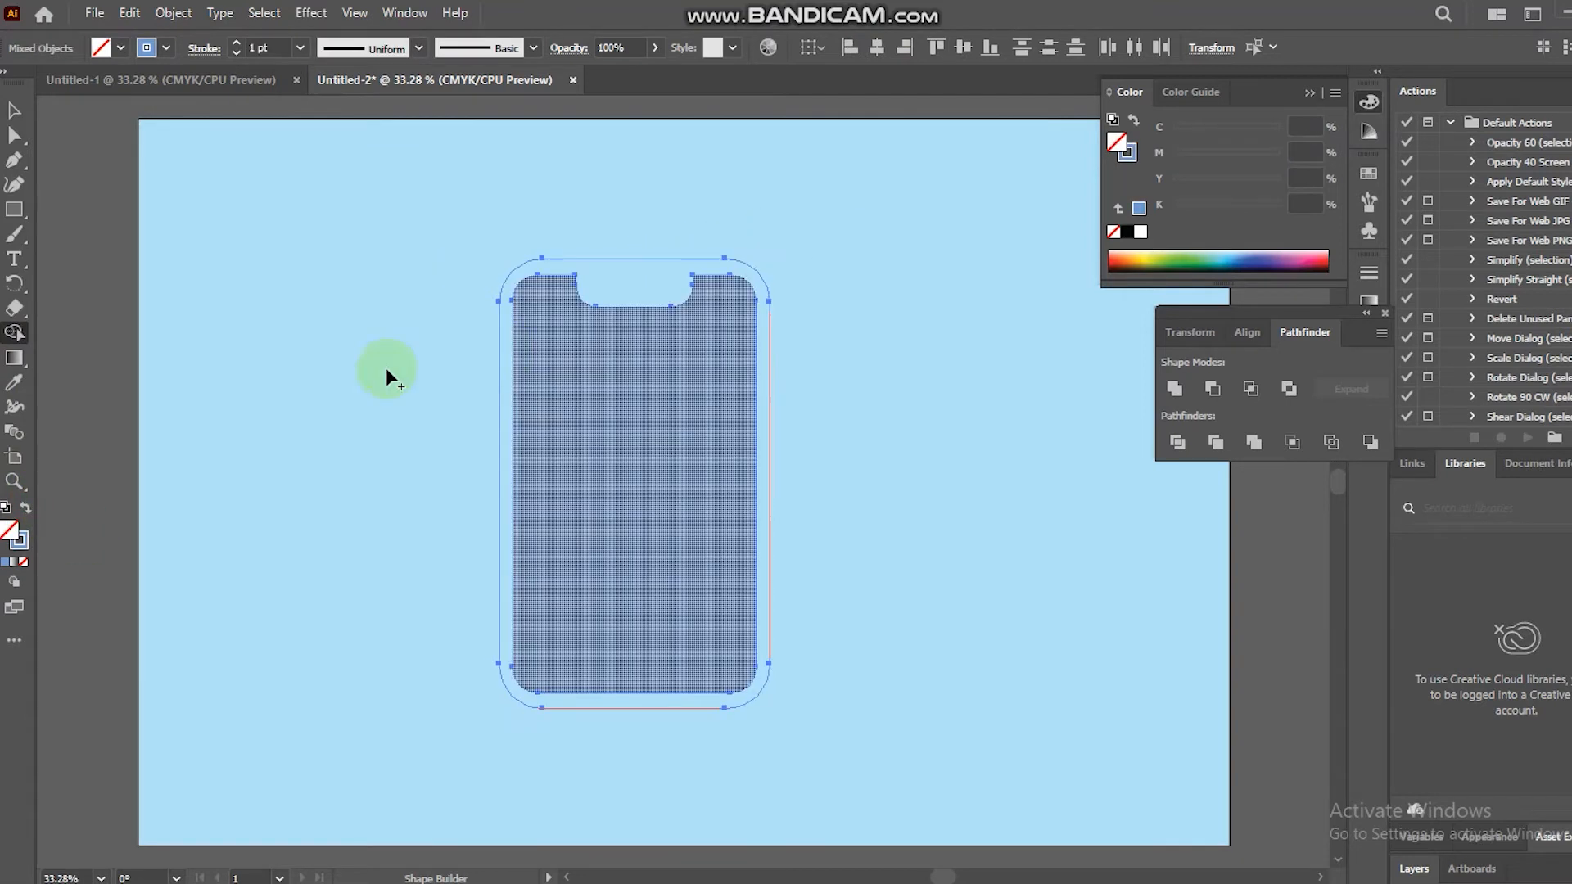
# Fill the merged phone frame with dark blue, C 100, M 100, Y 0, K 0, and deselect it.
pyautogui.click(5, 562)
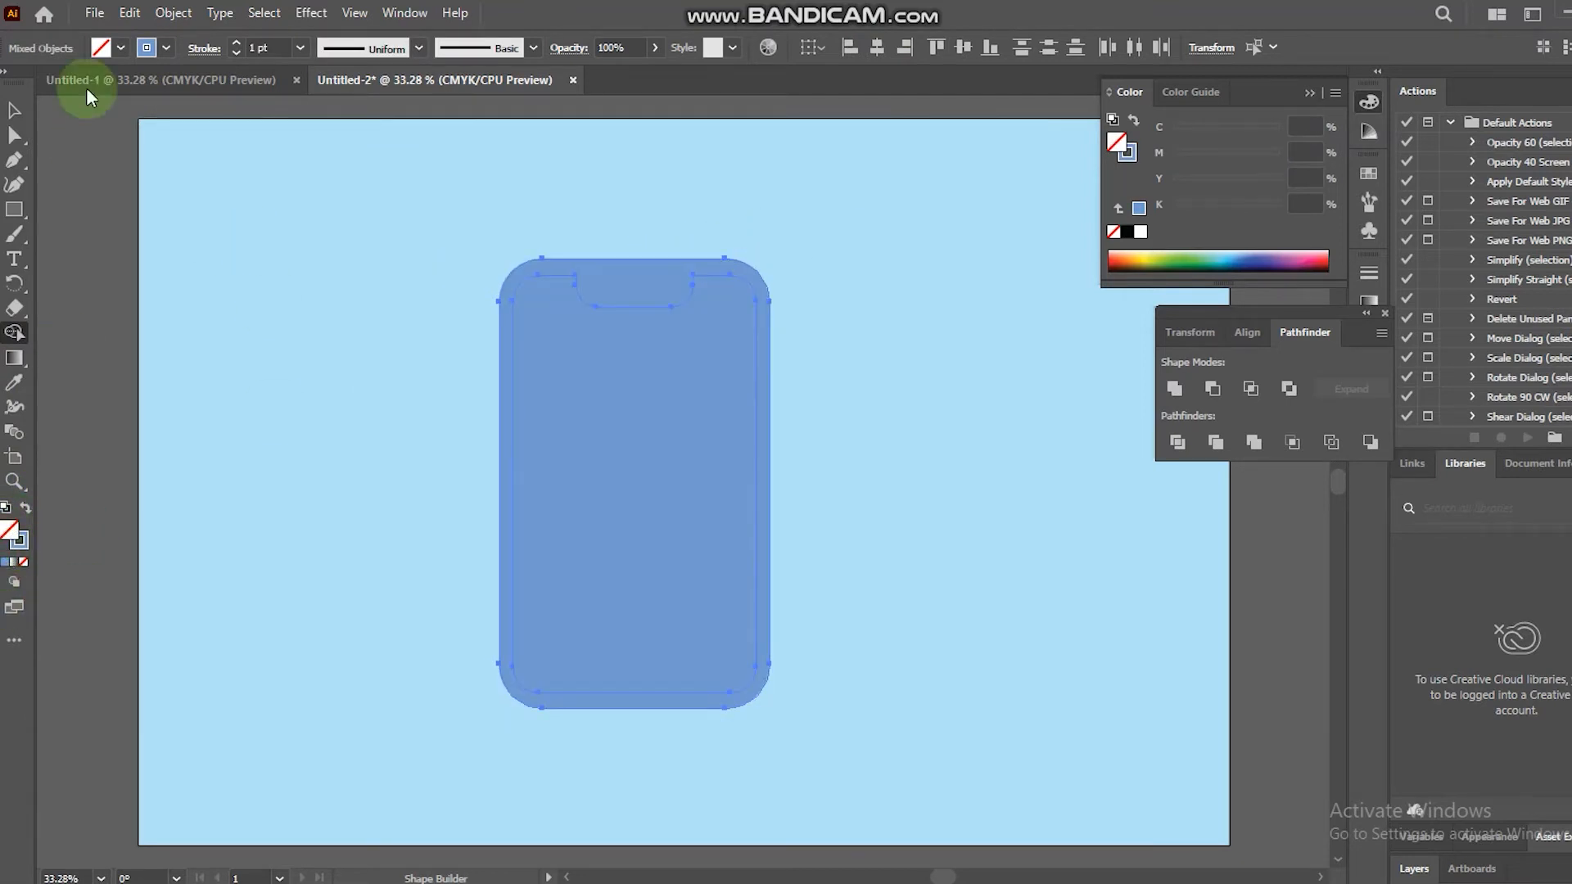
pyautogui.click(14, 110)
pyautogui.click(615, 281)
pyautogui.click(123, 49)
pyautogui.click(131, 82)
pyautogui.click(141, 102)
pyautogui.click(262, 362)
pyautogui.click(1054, 799)
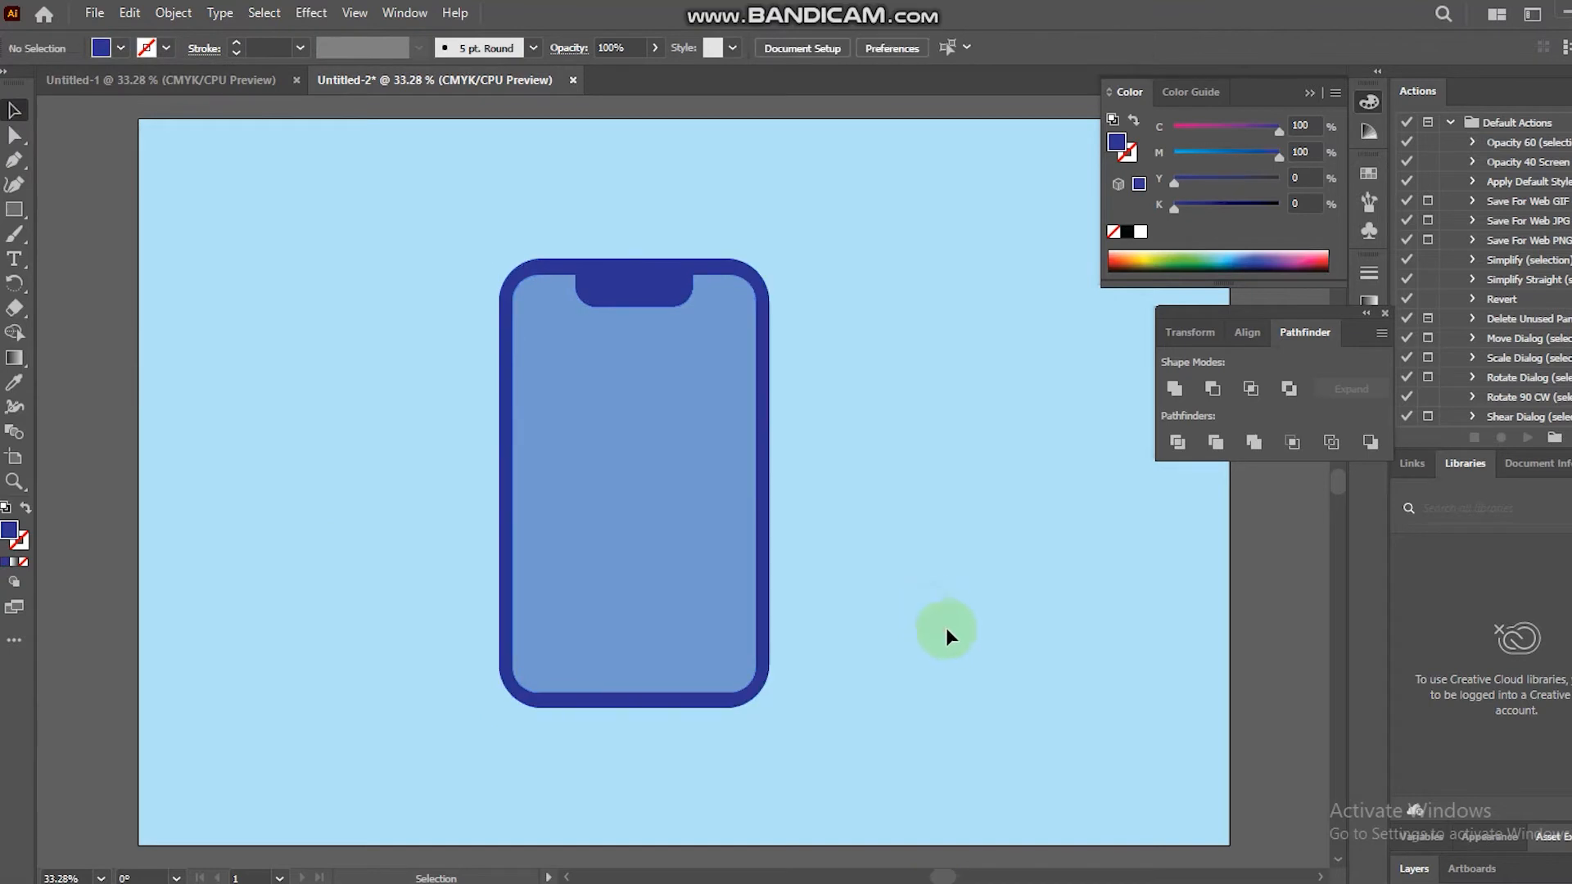
# Group the phone frame and screen, and apply the 3D Extrude effect to the group.
pyautogui.click(508, 634)
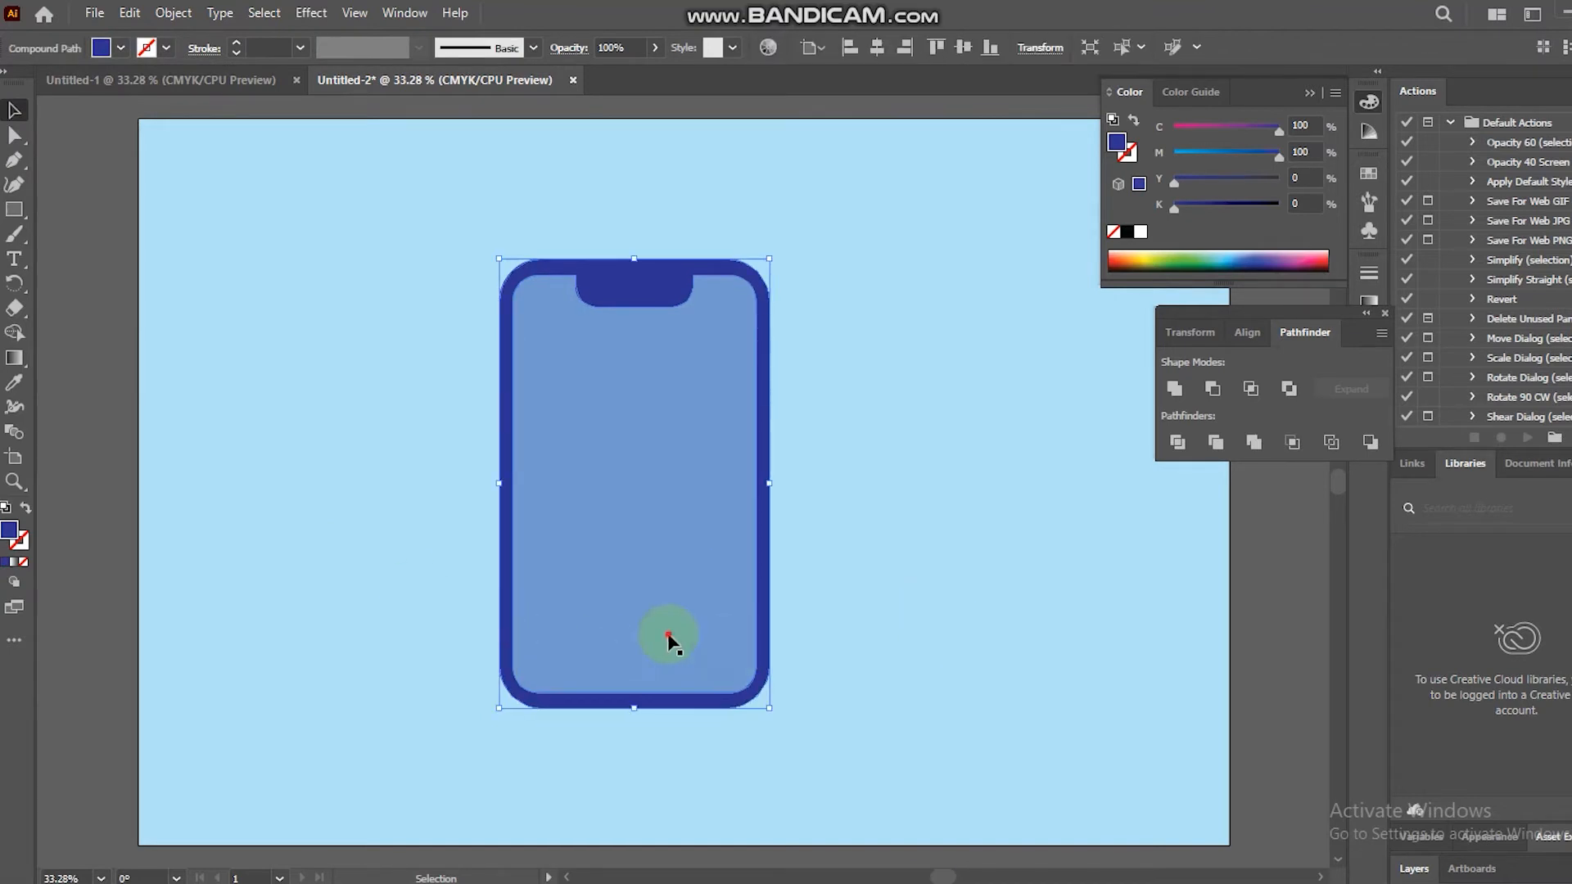
pyautogui.moveTo(462, 235); pyautogui.dragTo(792, 442)
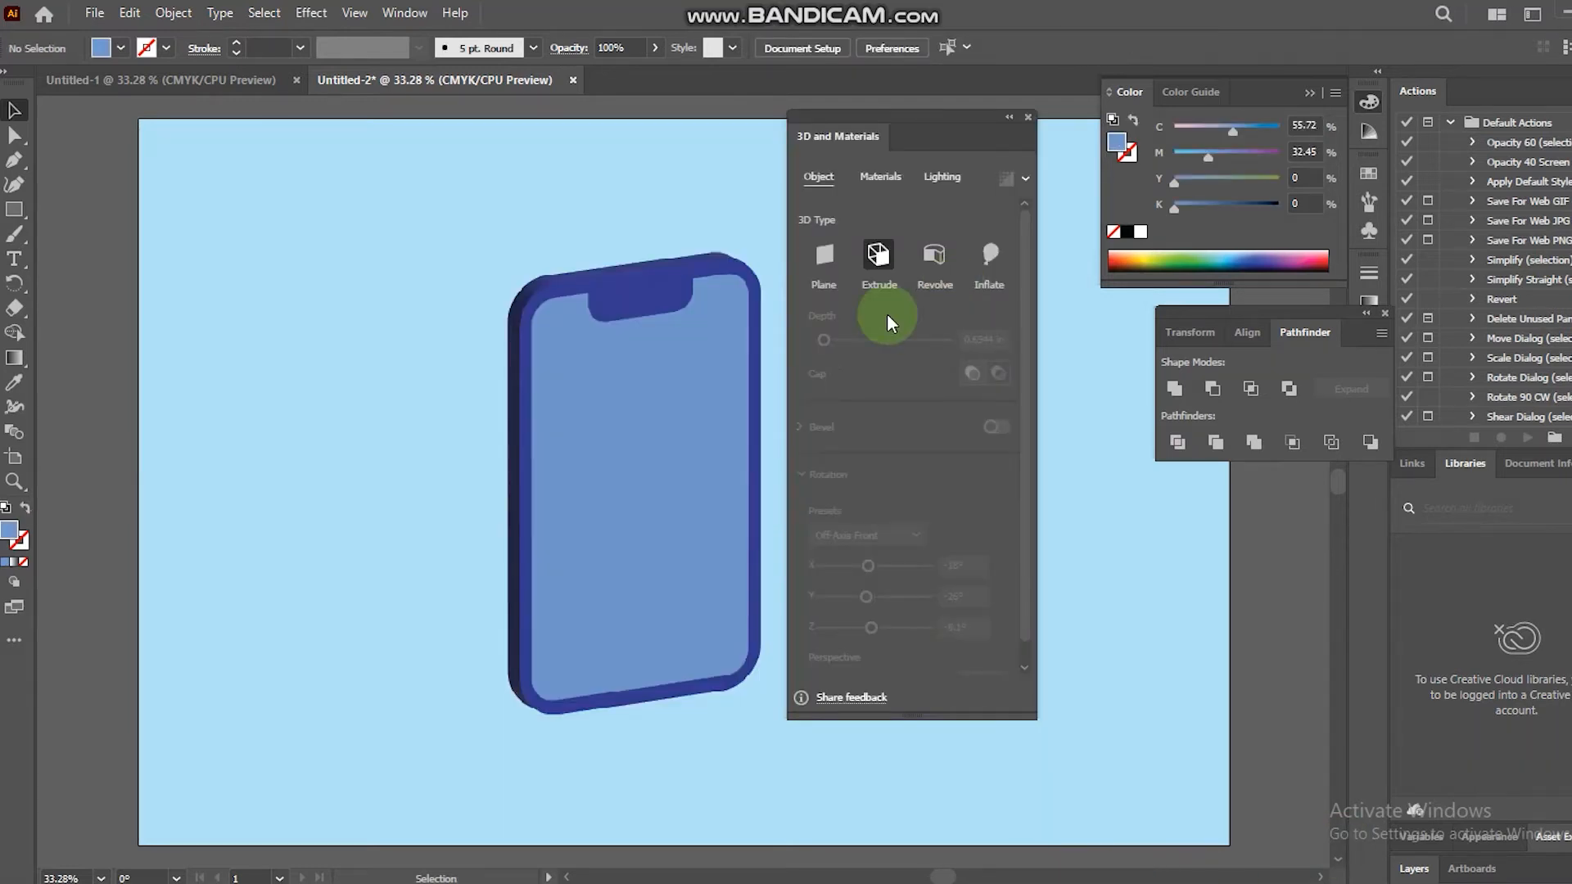
pyautogui.click(649, 410)
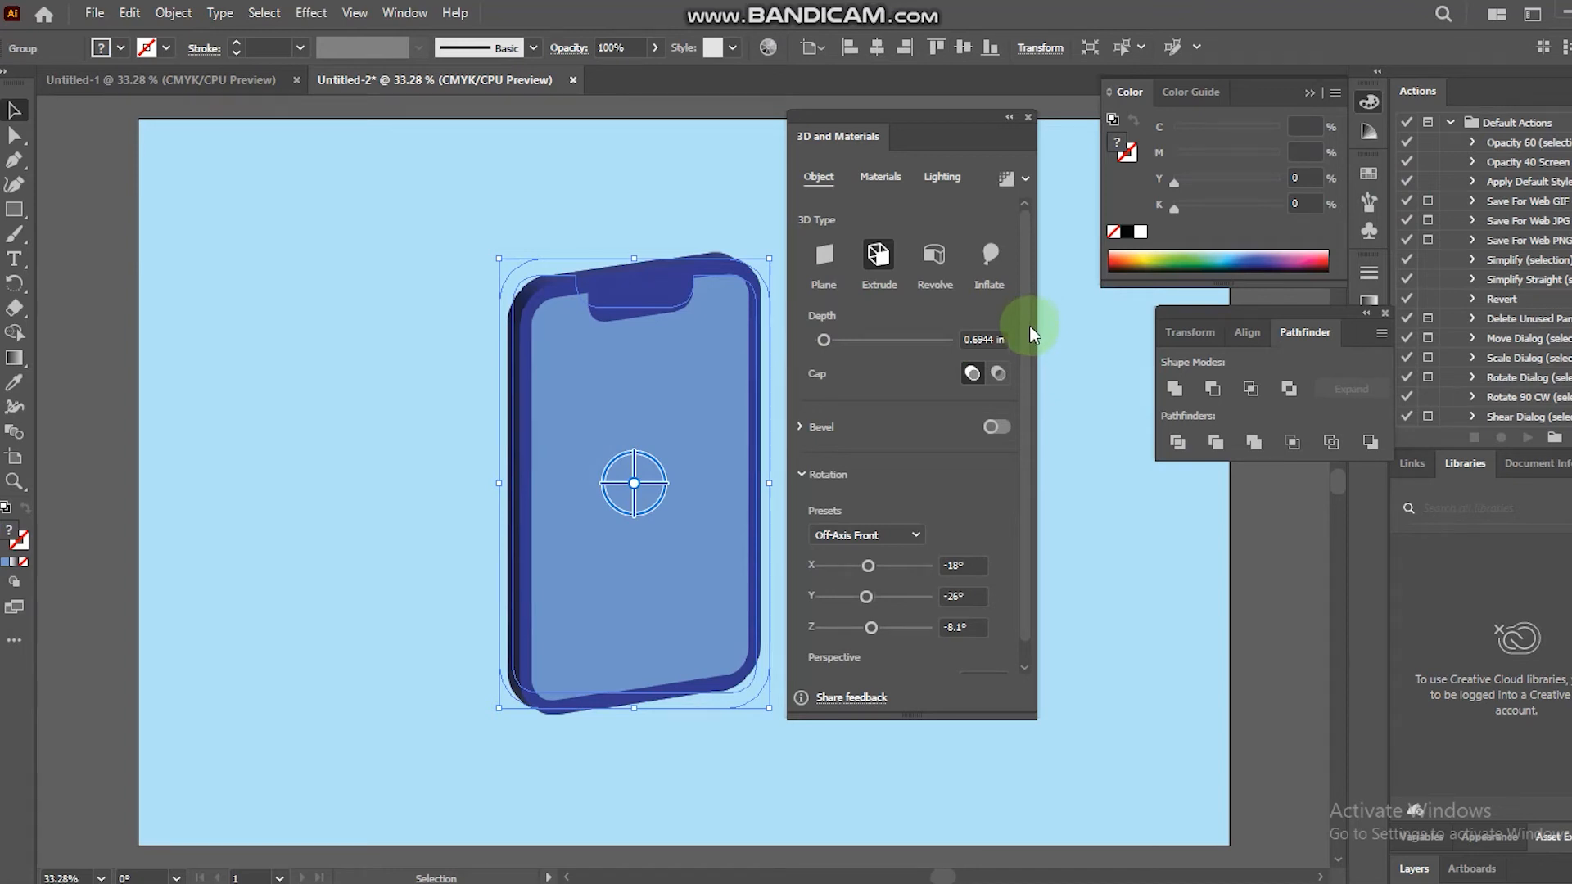
# Give the extruded phone a Custom Rotation of X 16°, Y 26° and Z 0°.
pyautogui.moveTo(1029, 350); pyautogui.dragTo(1029, 381)
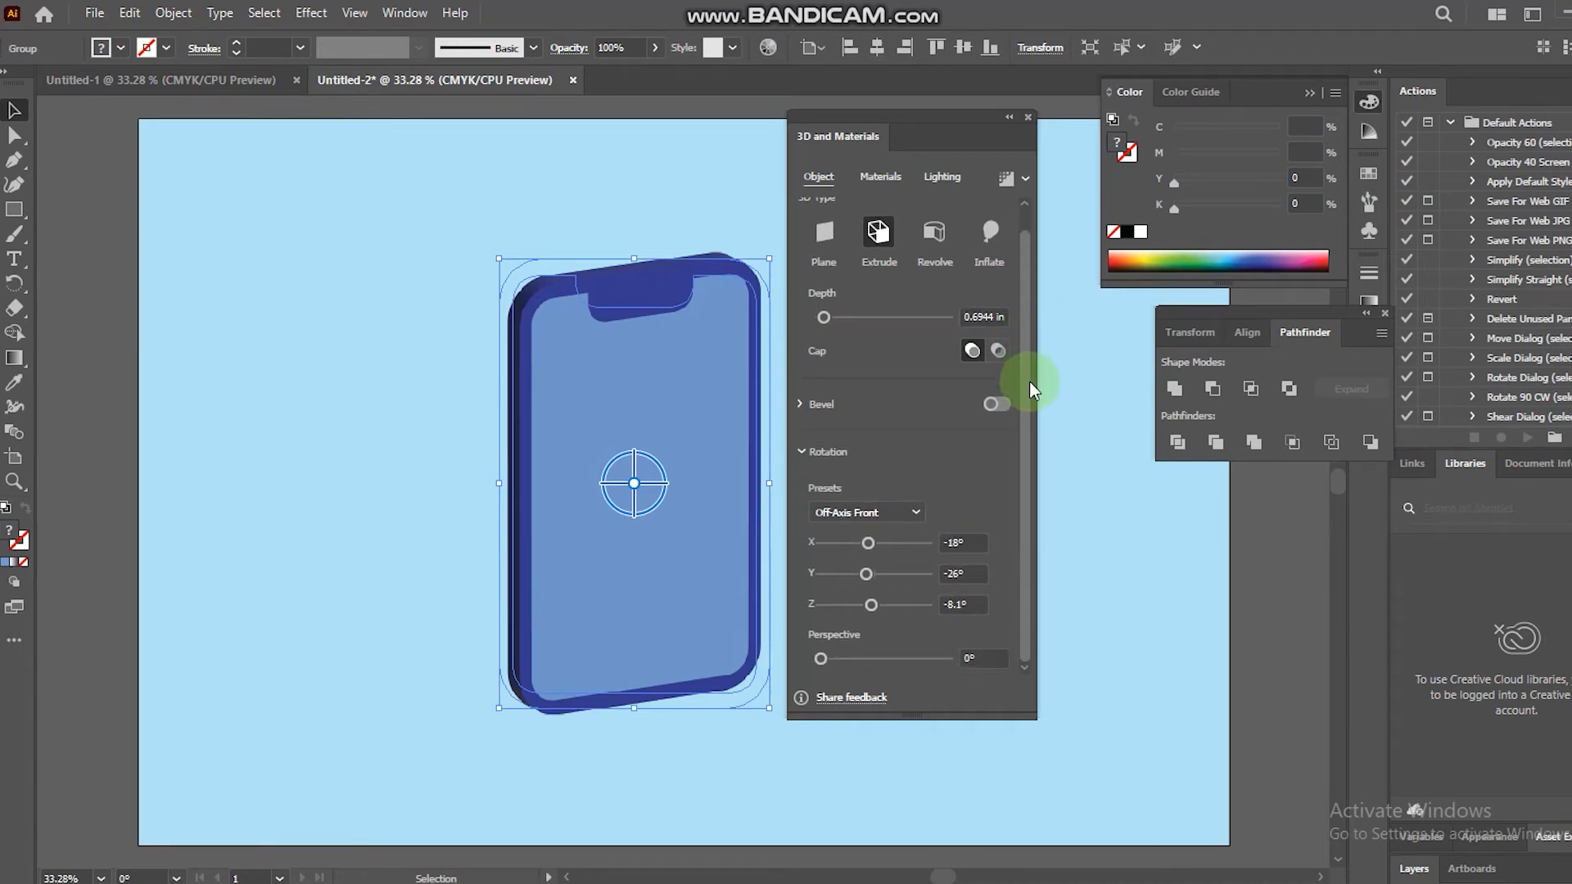
pyautogui.click(891, 512)
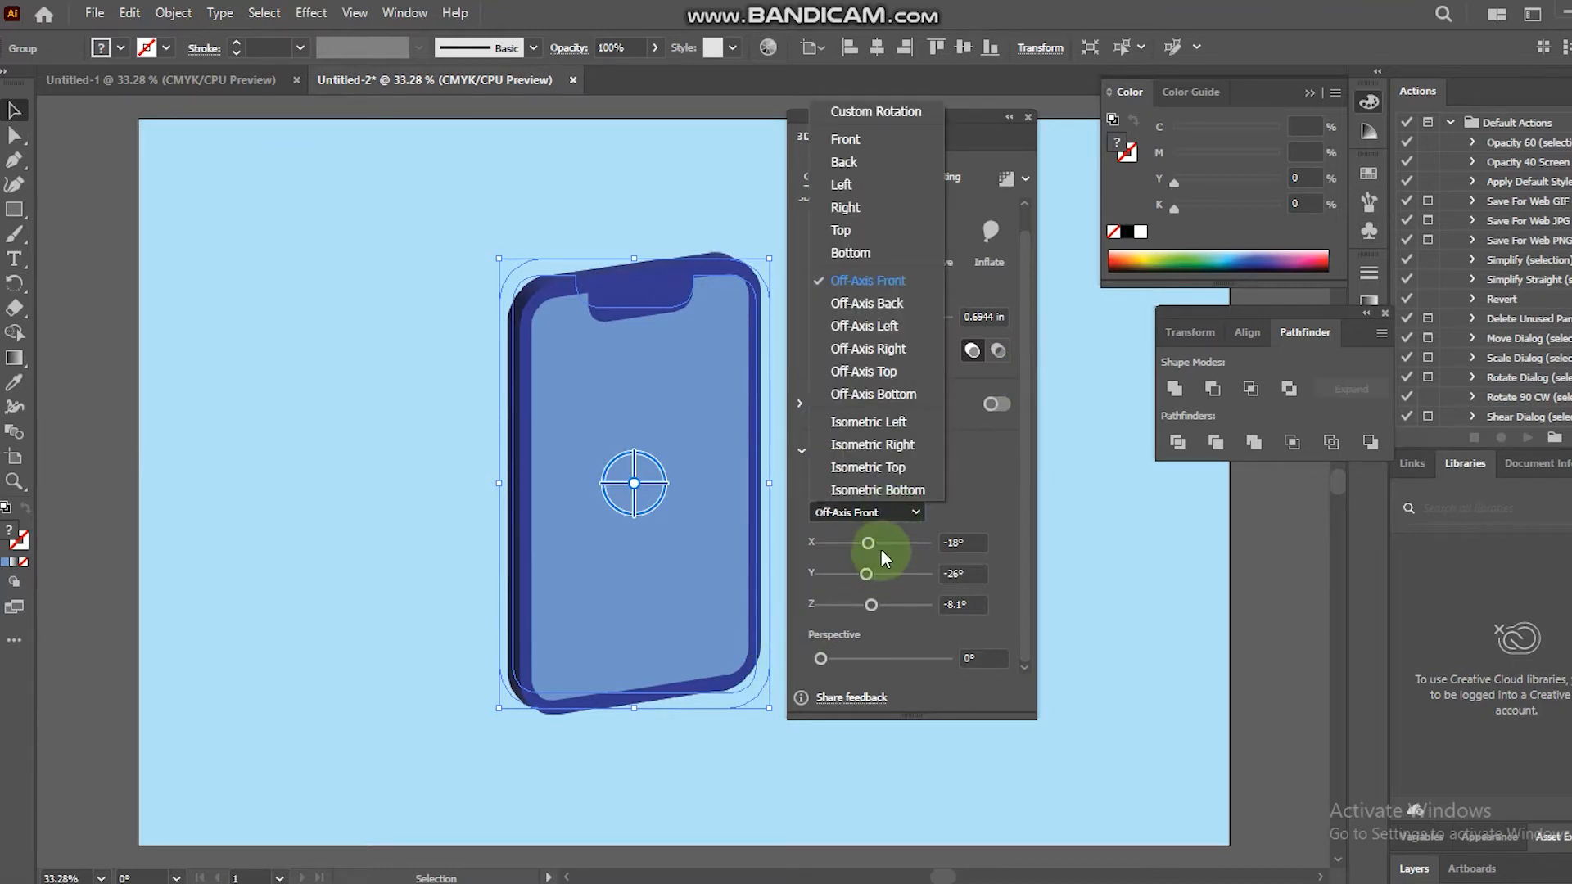
pyautogui.click(982, 351)
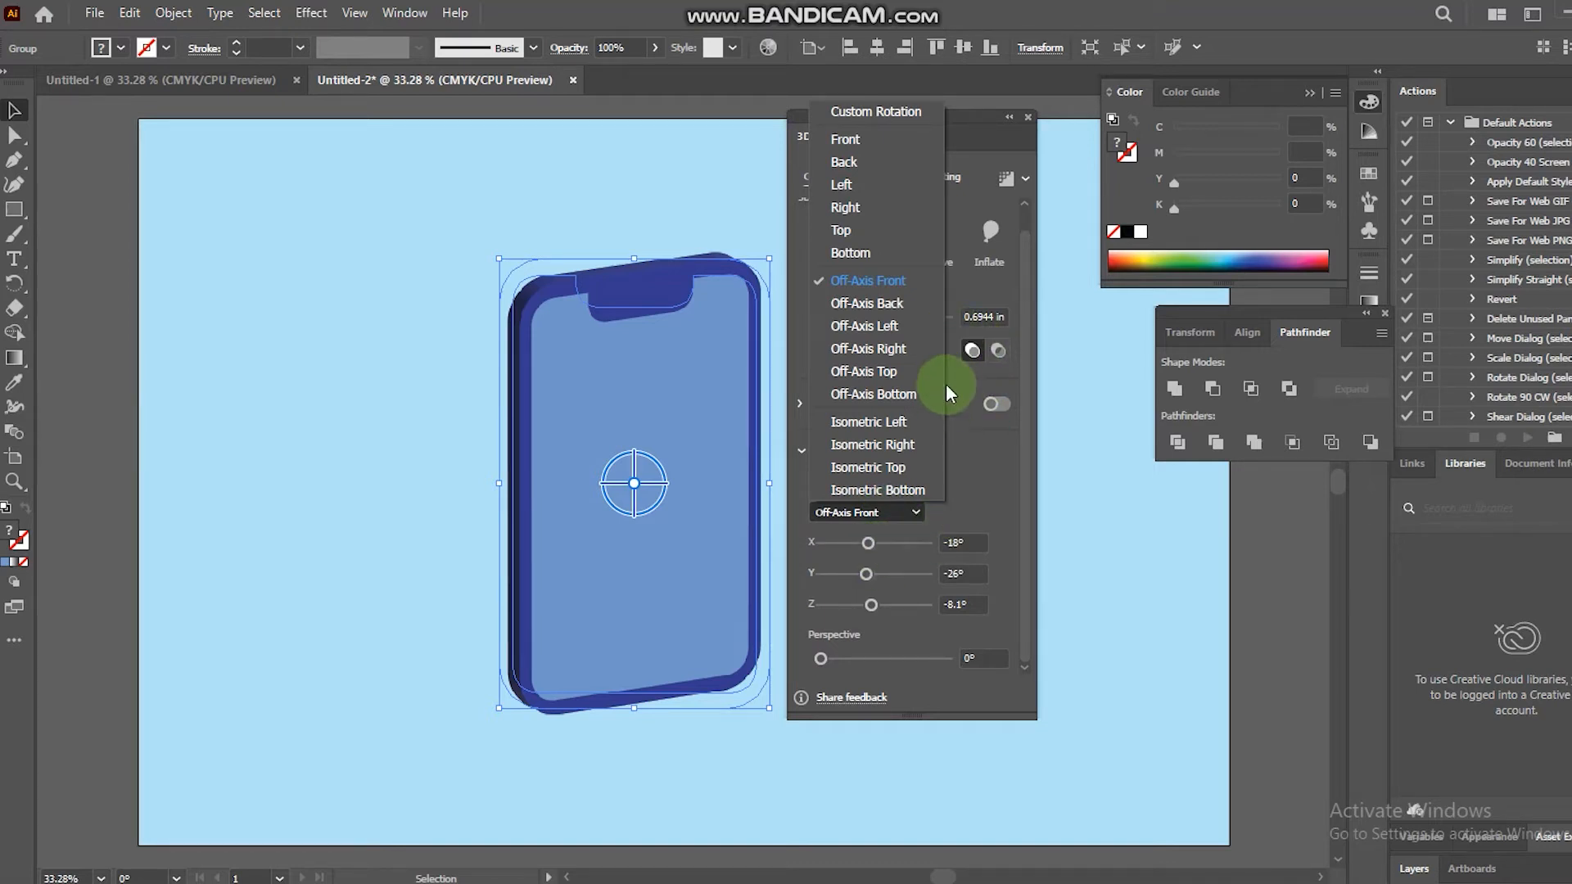
pyautogui.click(899, 114)
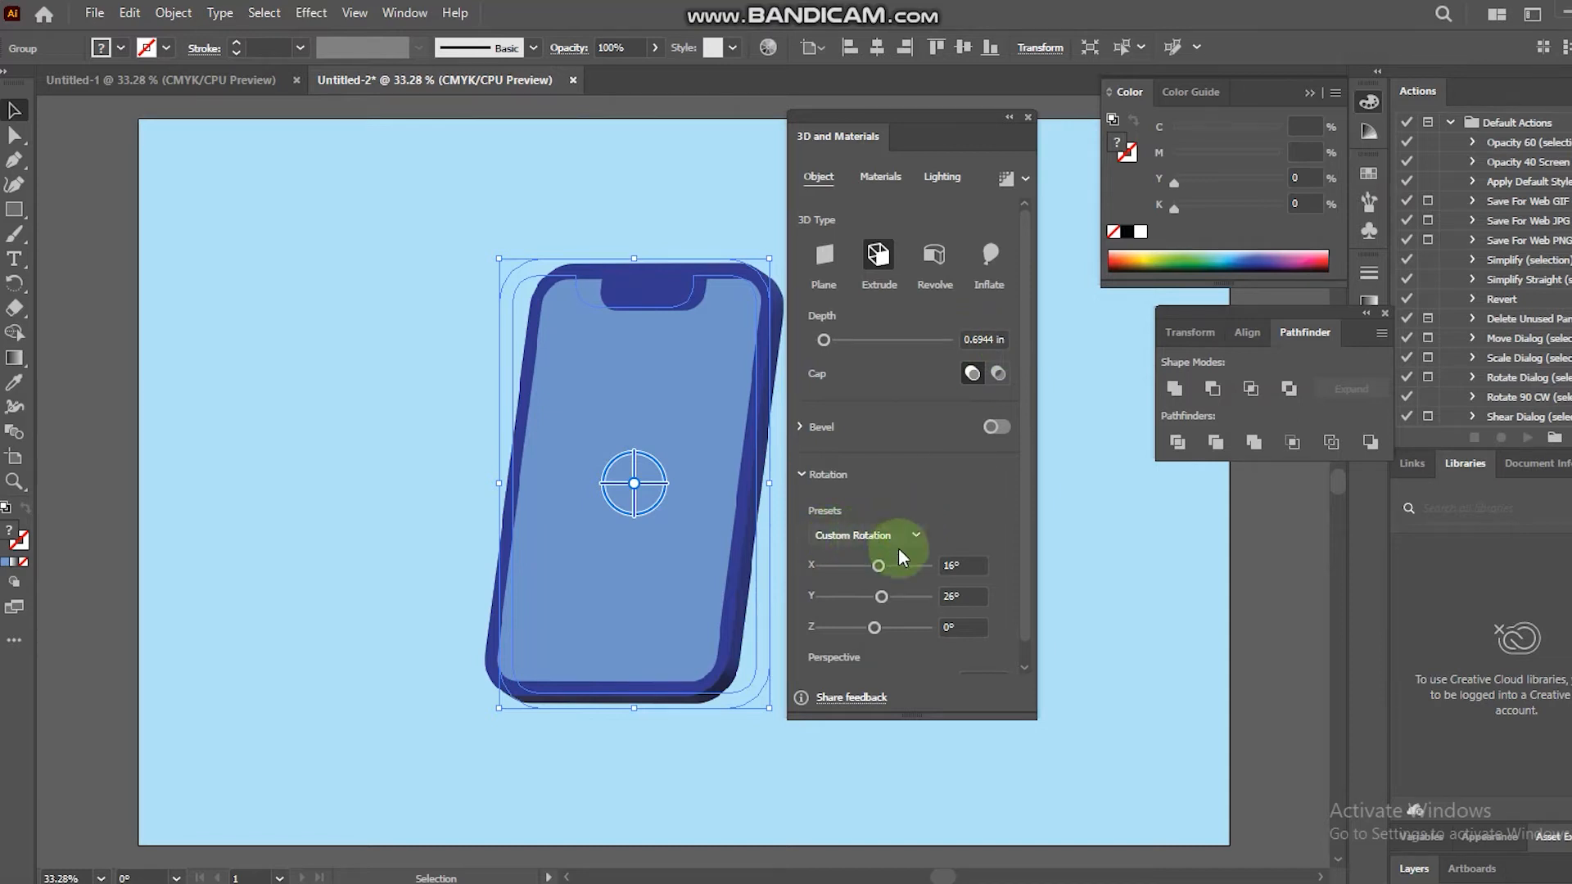
# Turn on the bevel for the extruded phone and set the bevel width to 2%.
pyautogui.scroll(-1, 1015, 550)
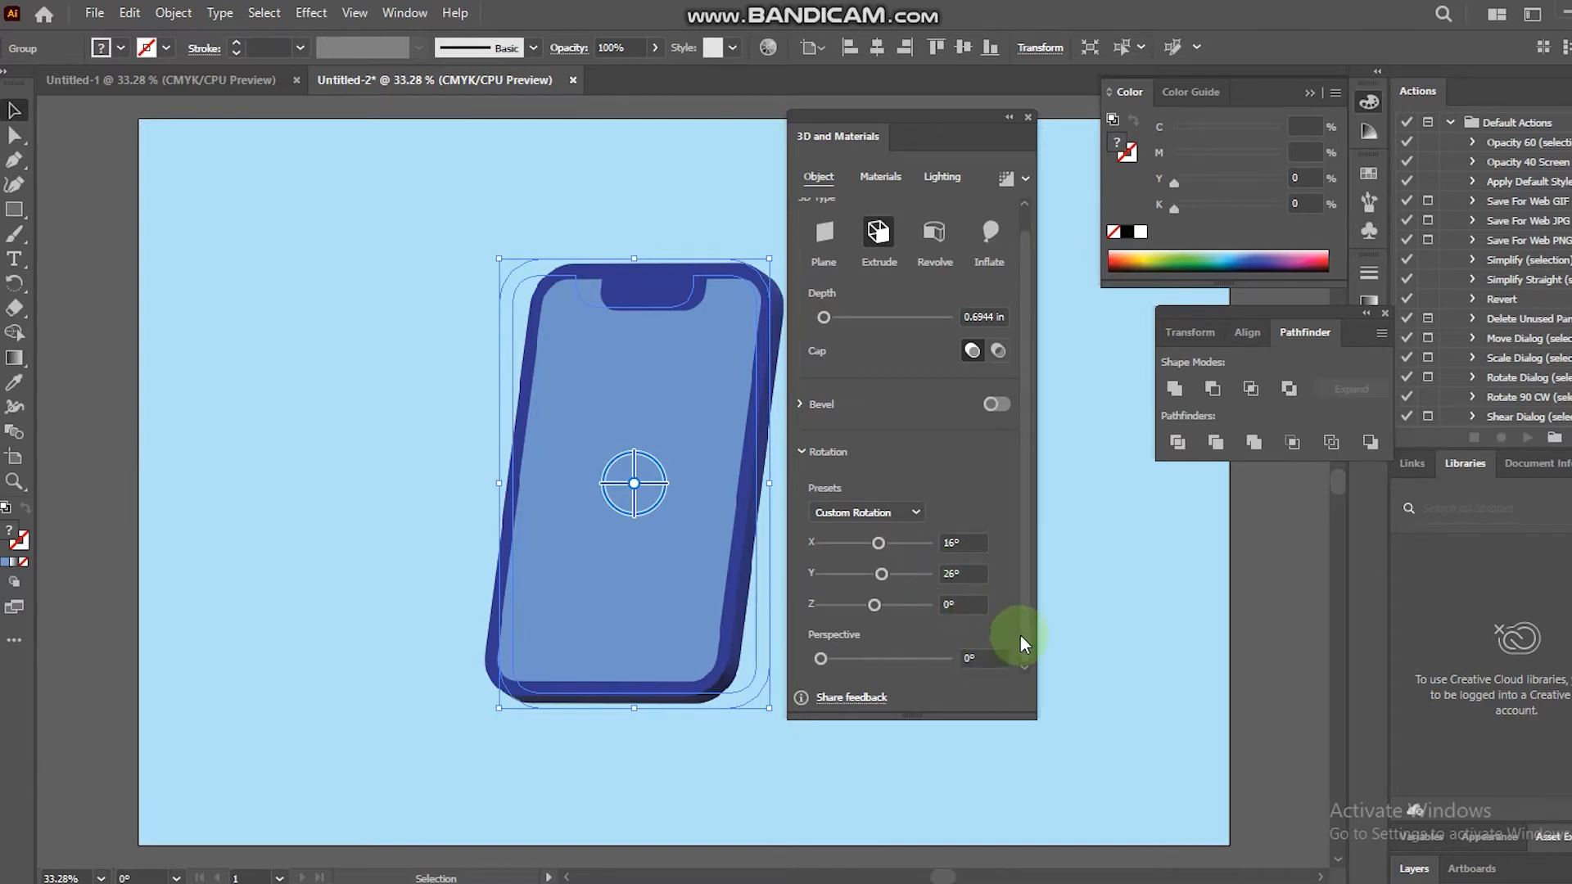
pyautogui.moveTo(1028, 629); pyautogui.dragTo(1028, 536)
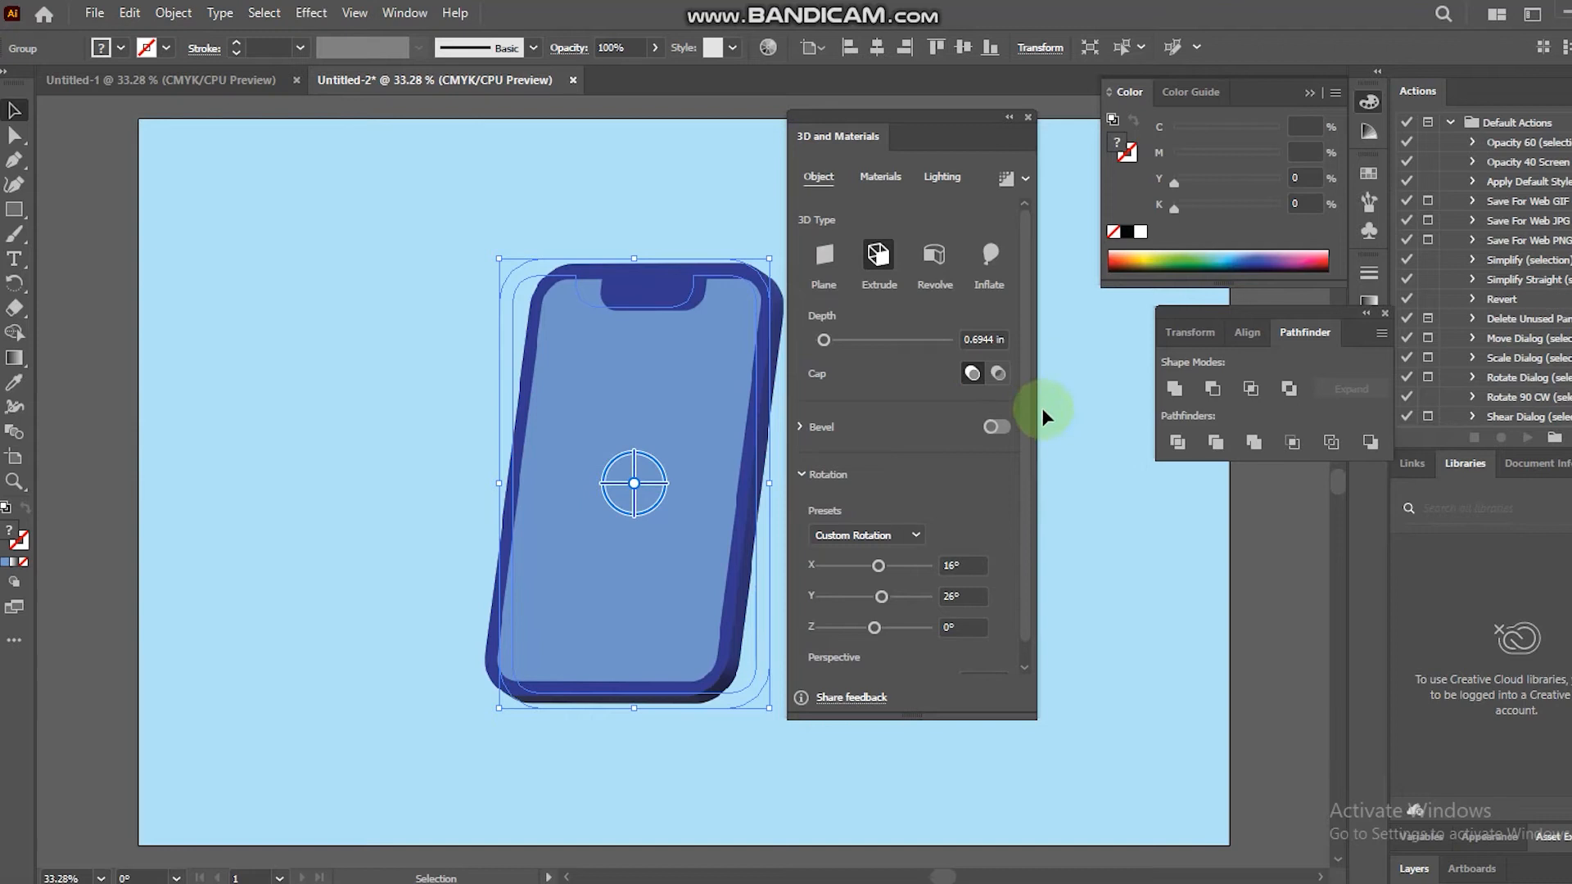
pyautogui.click(991, 427)
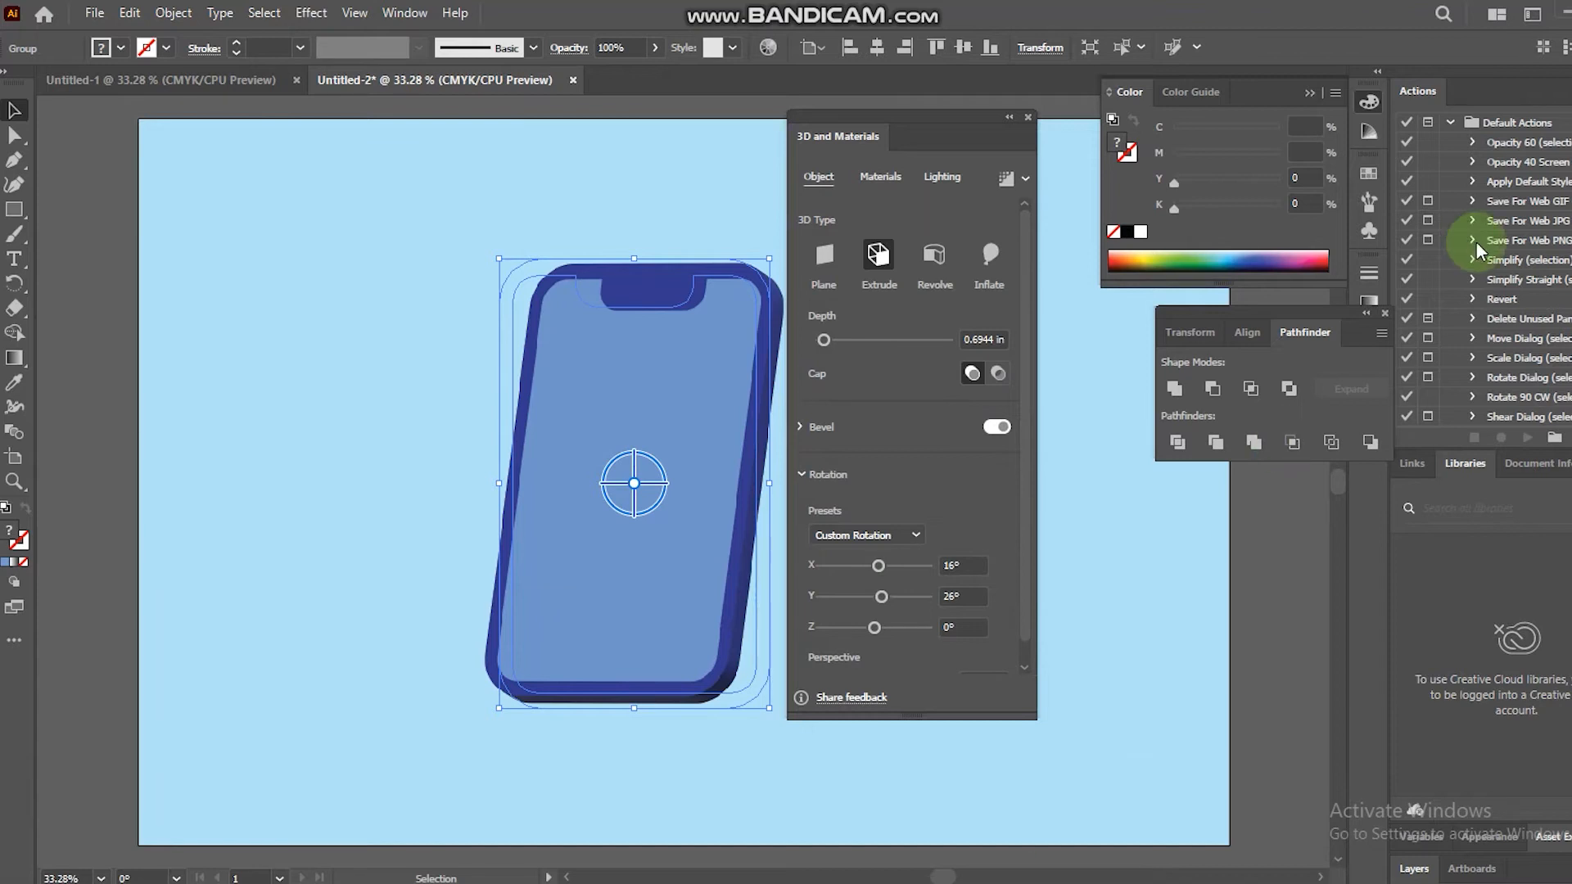
pyautogui.click(921, 424)
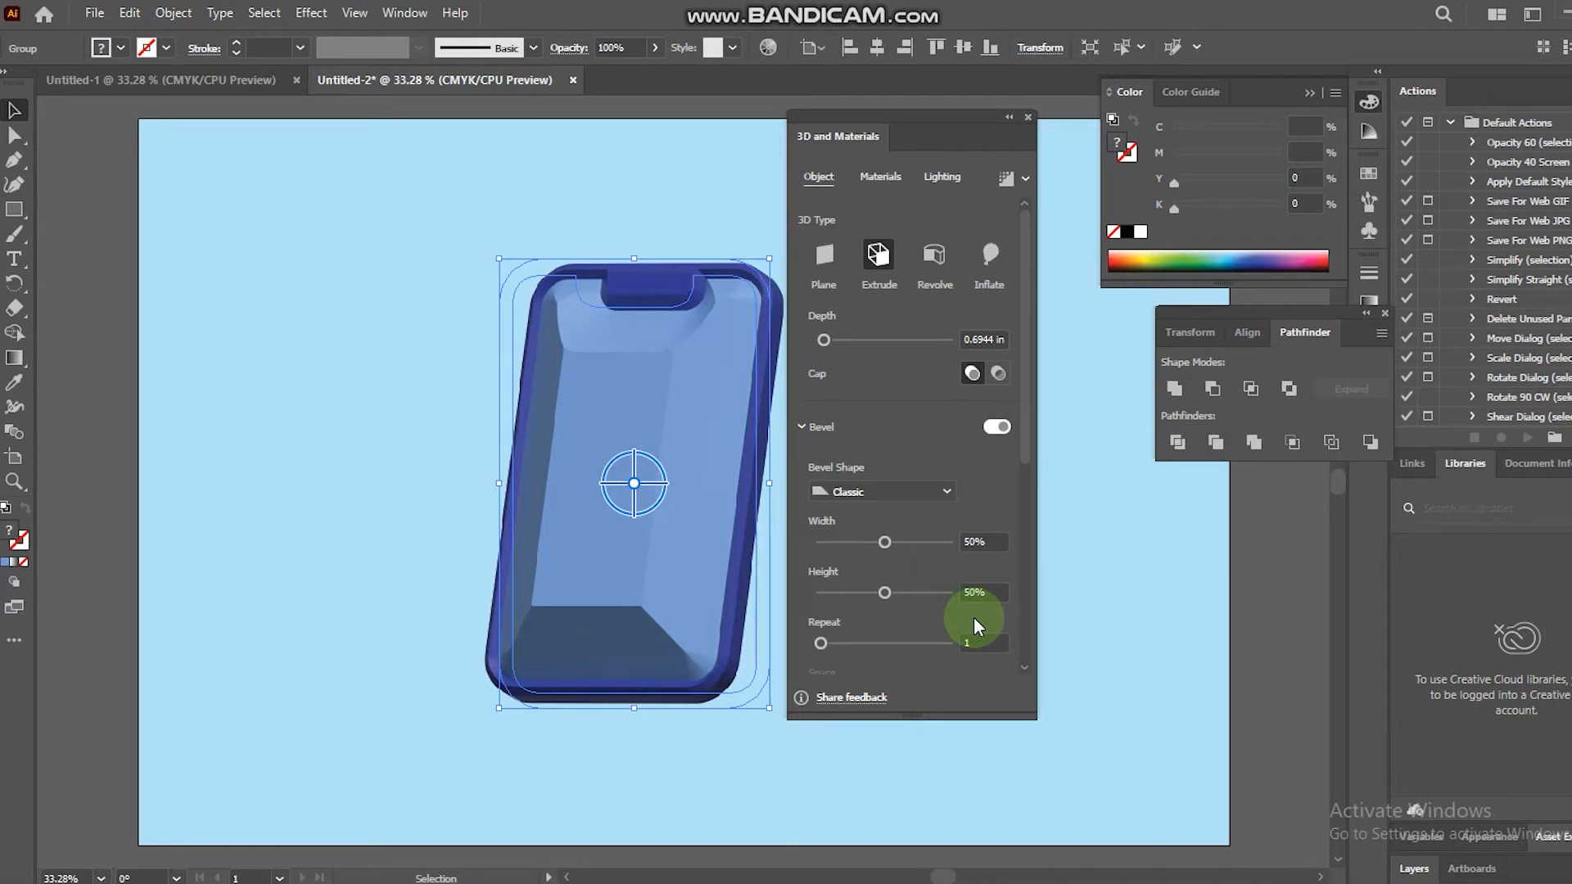
pyautogui.click(970, 541)
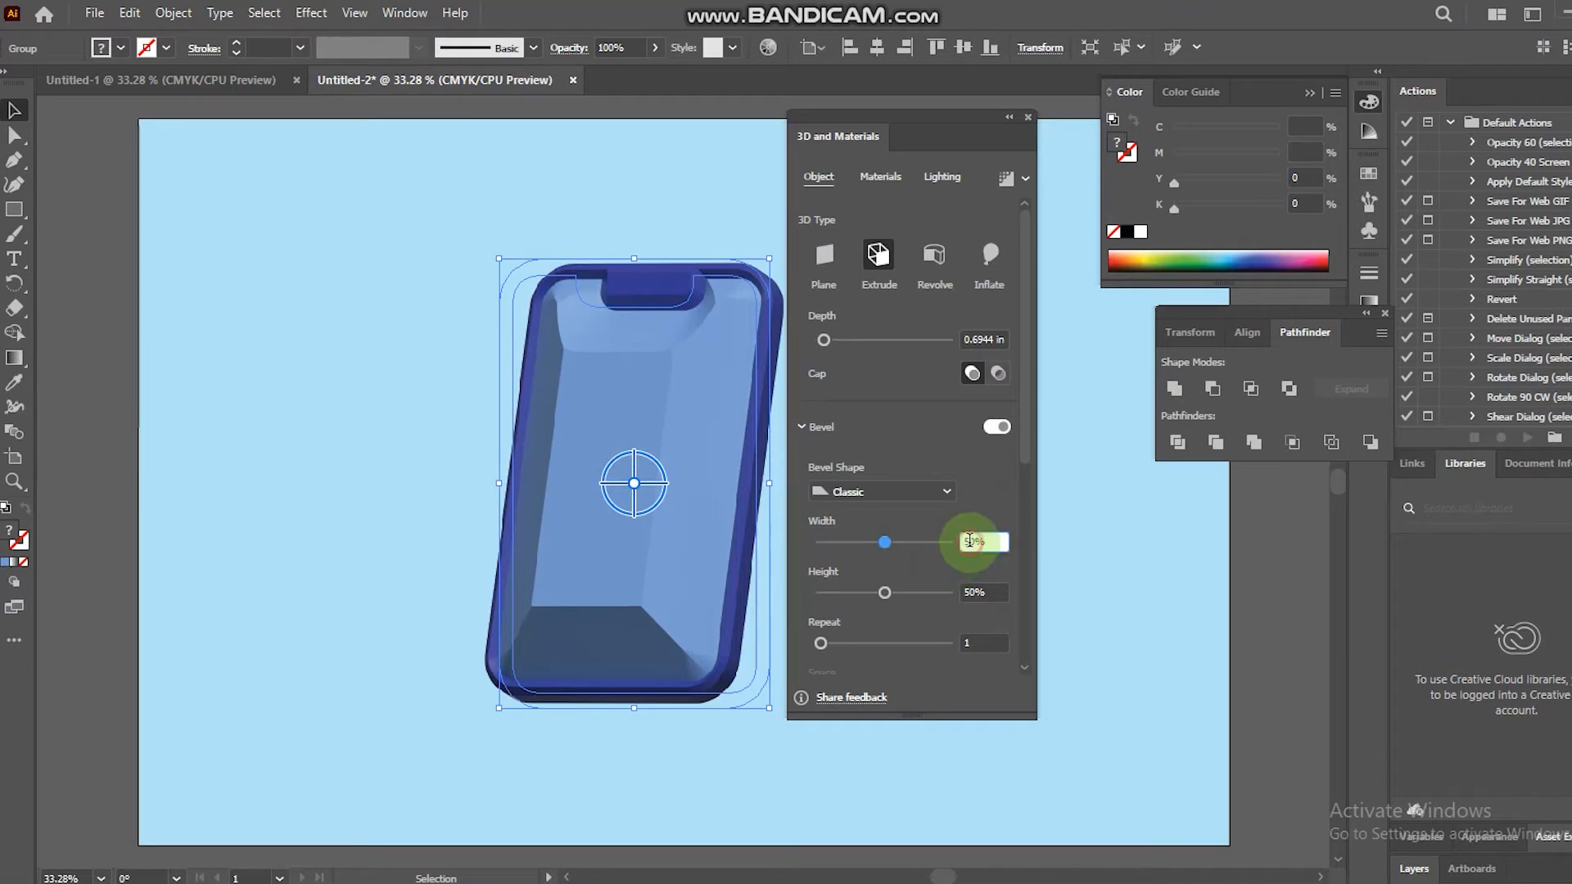
pyautogui.write('2')
pyautogui.press('Return')
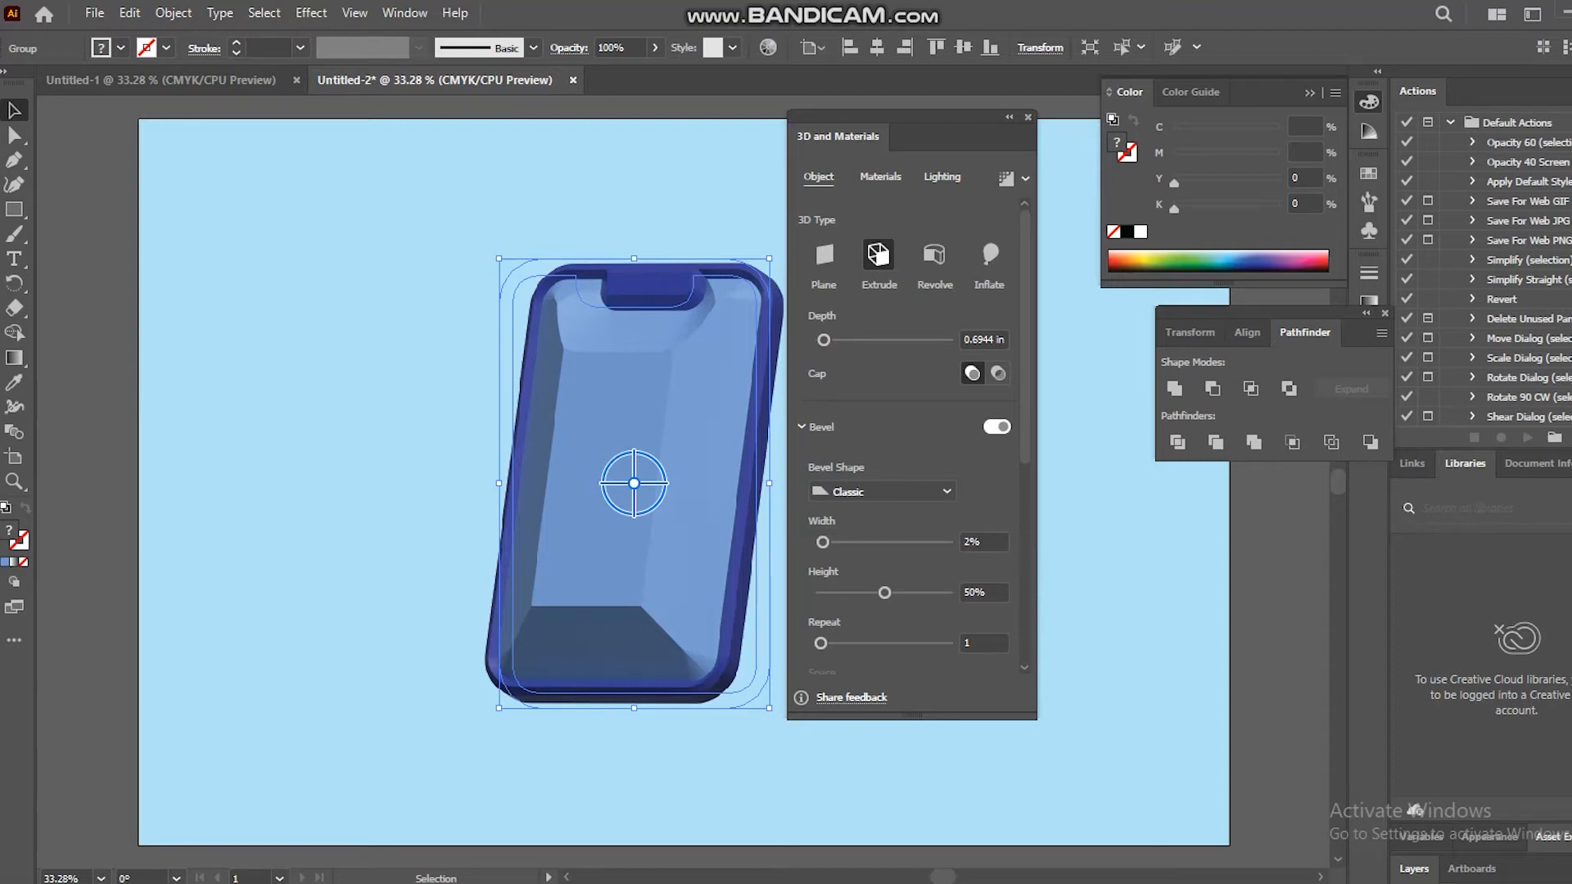
pyautogui.click(942, 547)
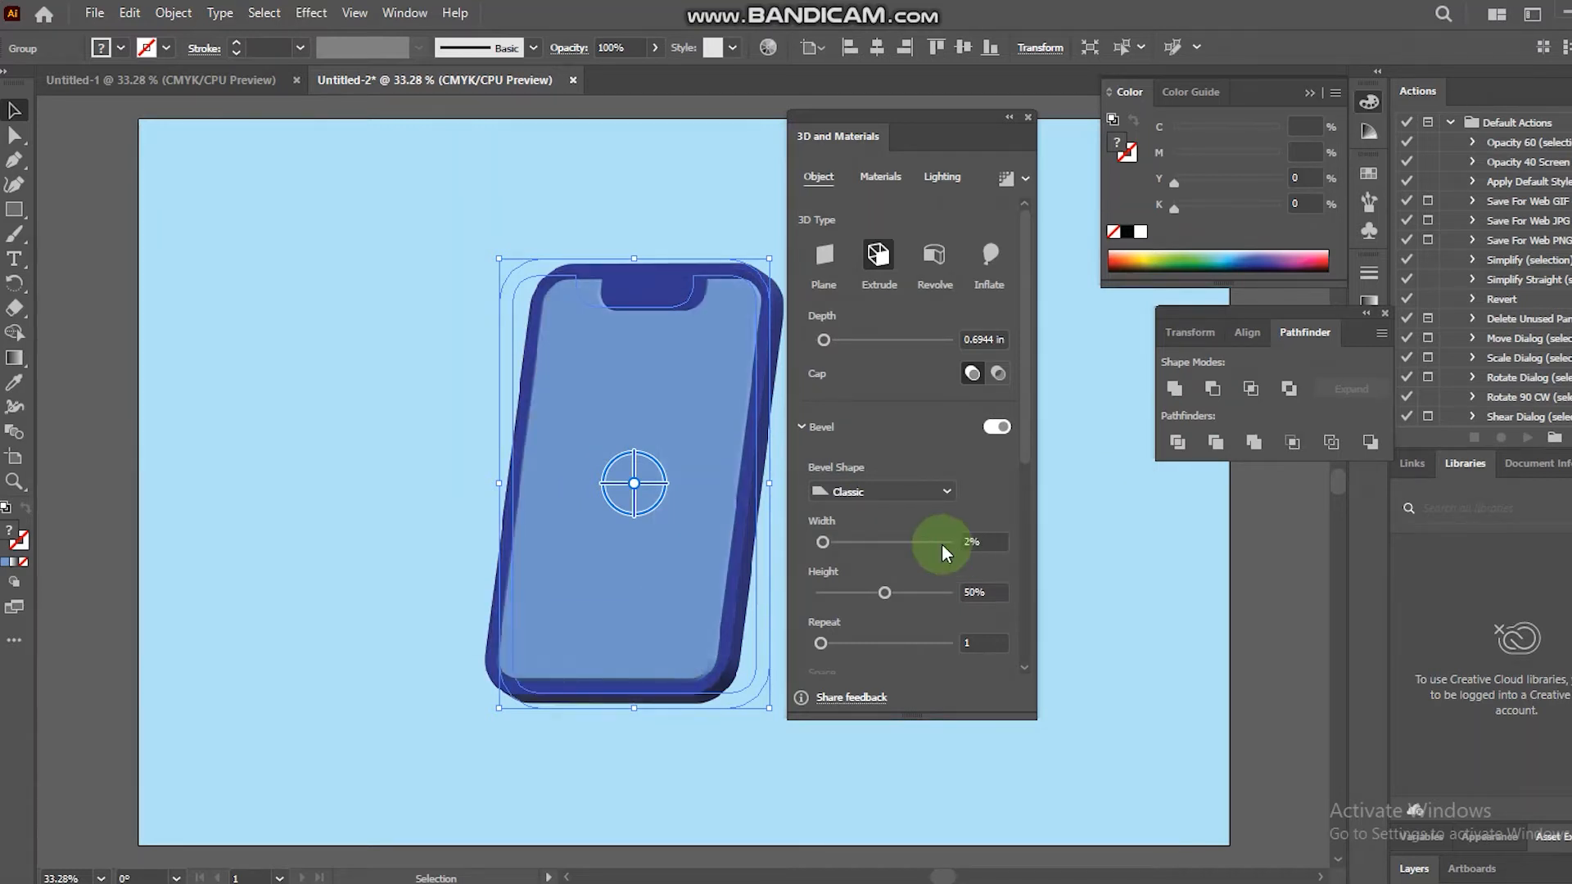
# Set the extruded phone's bevel height to 35%.
pyautogui.click(971, 591)
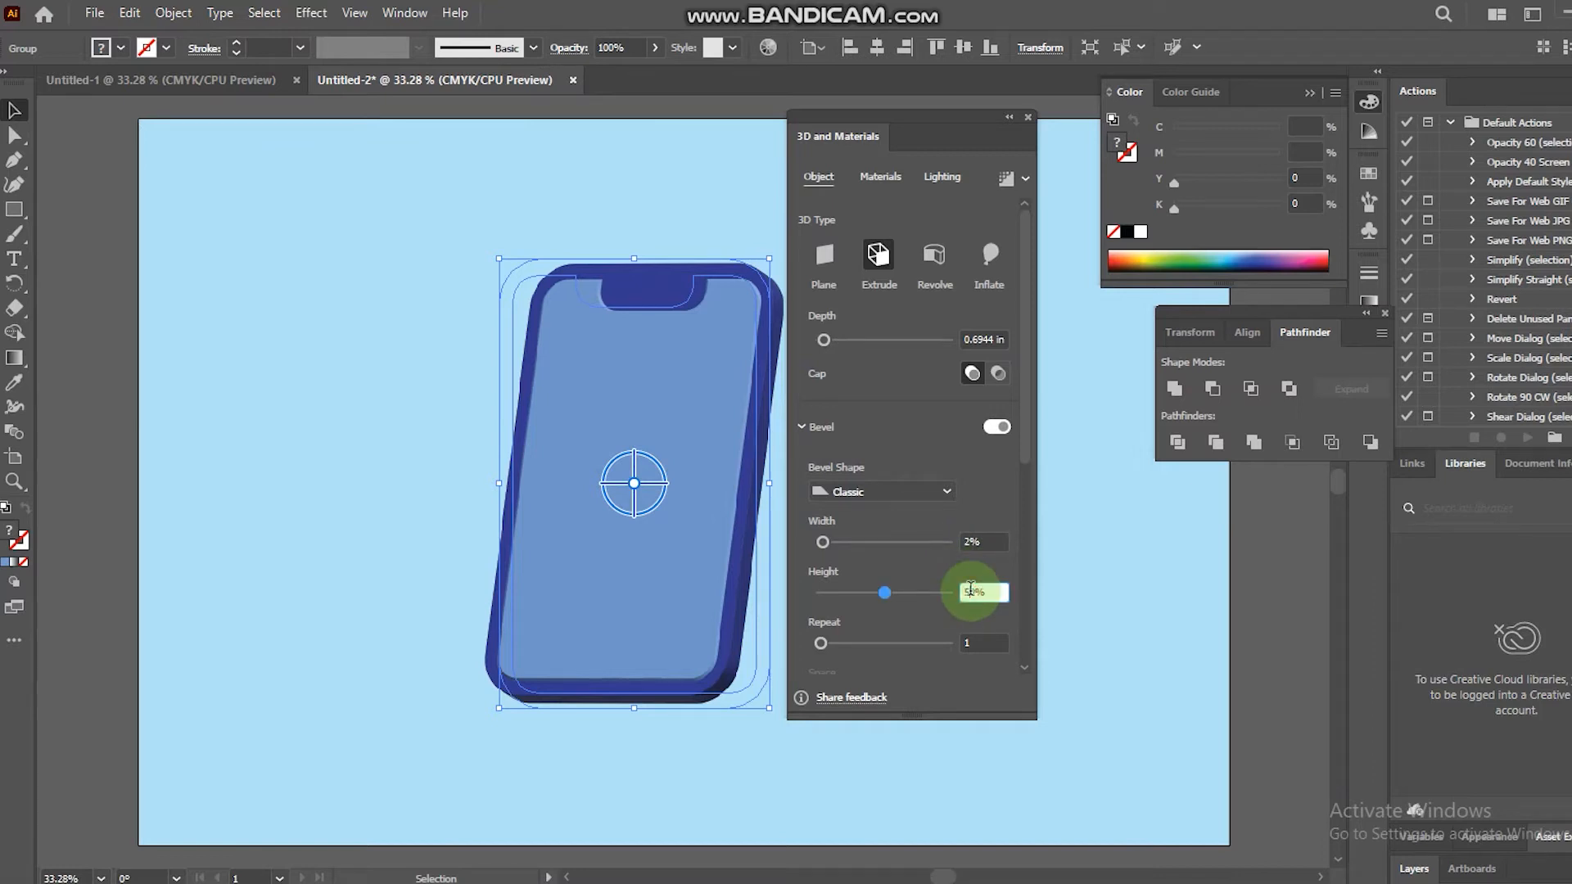
pyautogui.write('35')
pyautogui.press('Return')
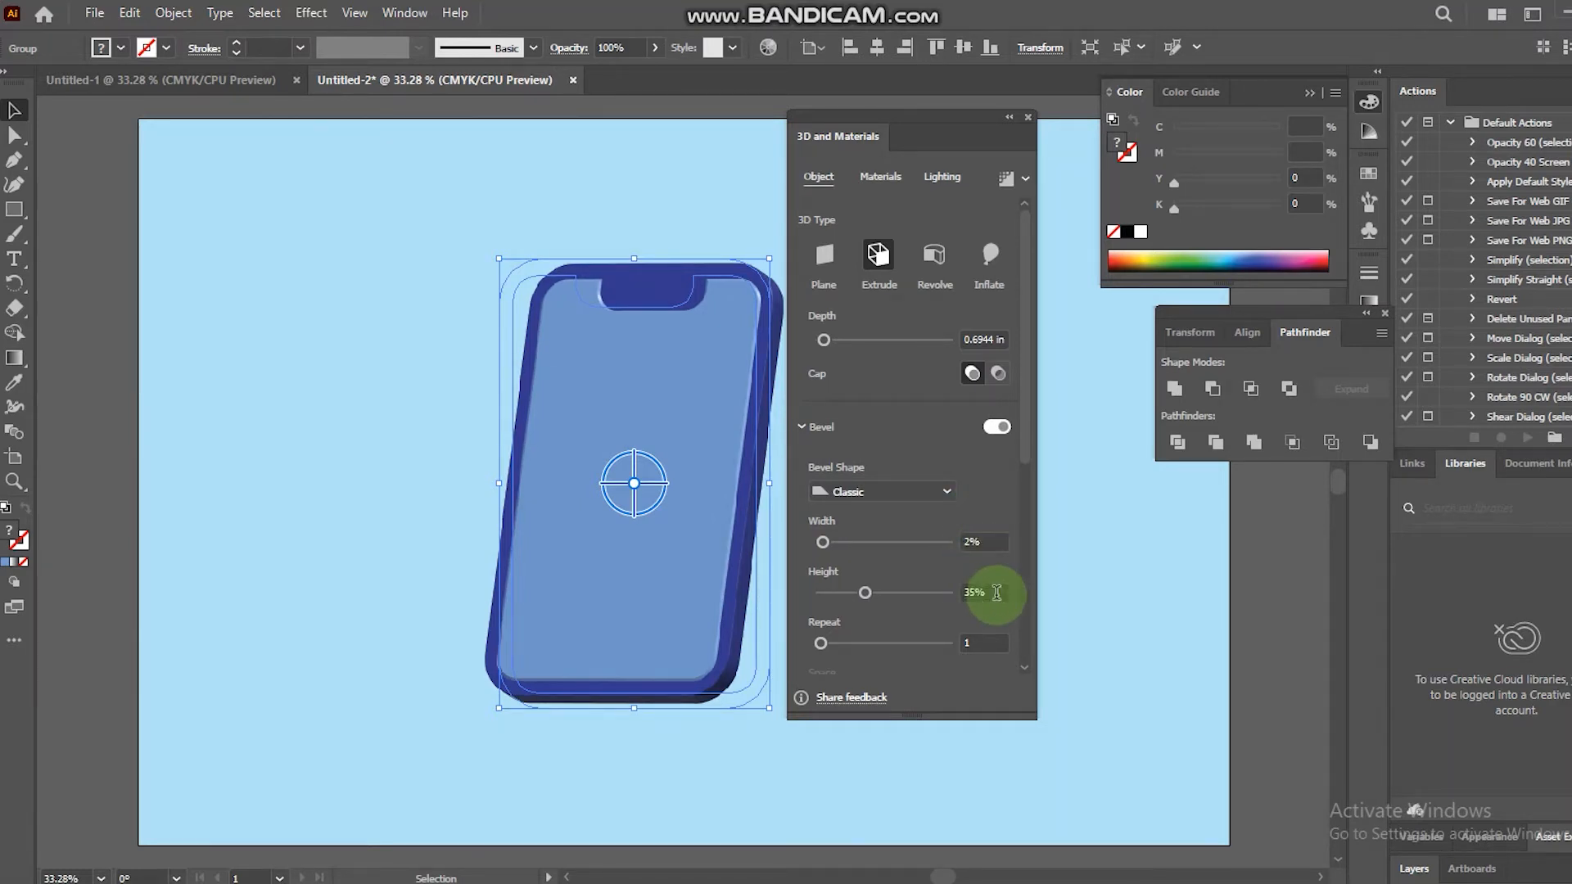
# Light the phone with the Top Left preset, setting the ambient light intensity to 100% and the softness to 100%.
pyautogui.click(877, 175)
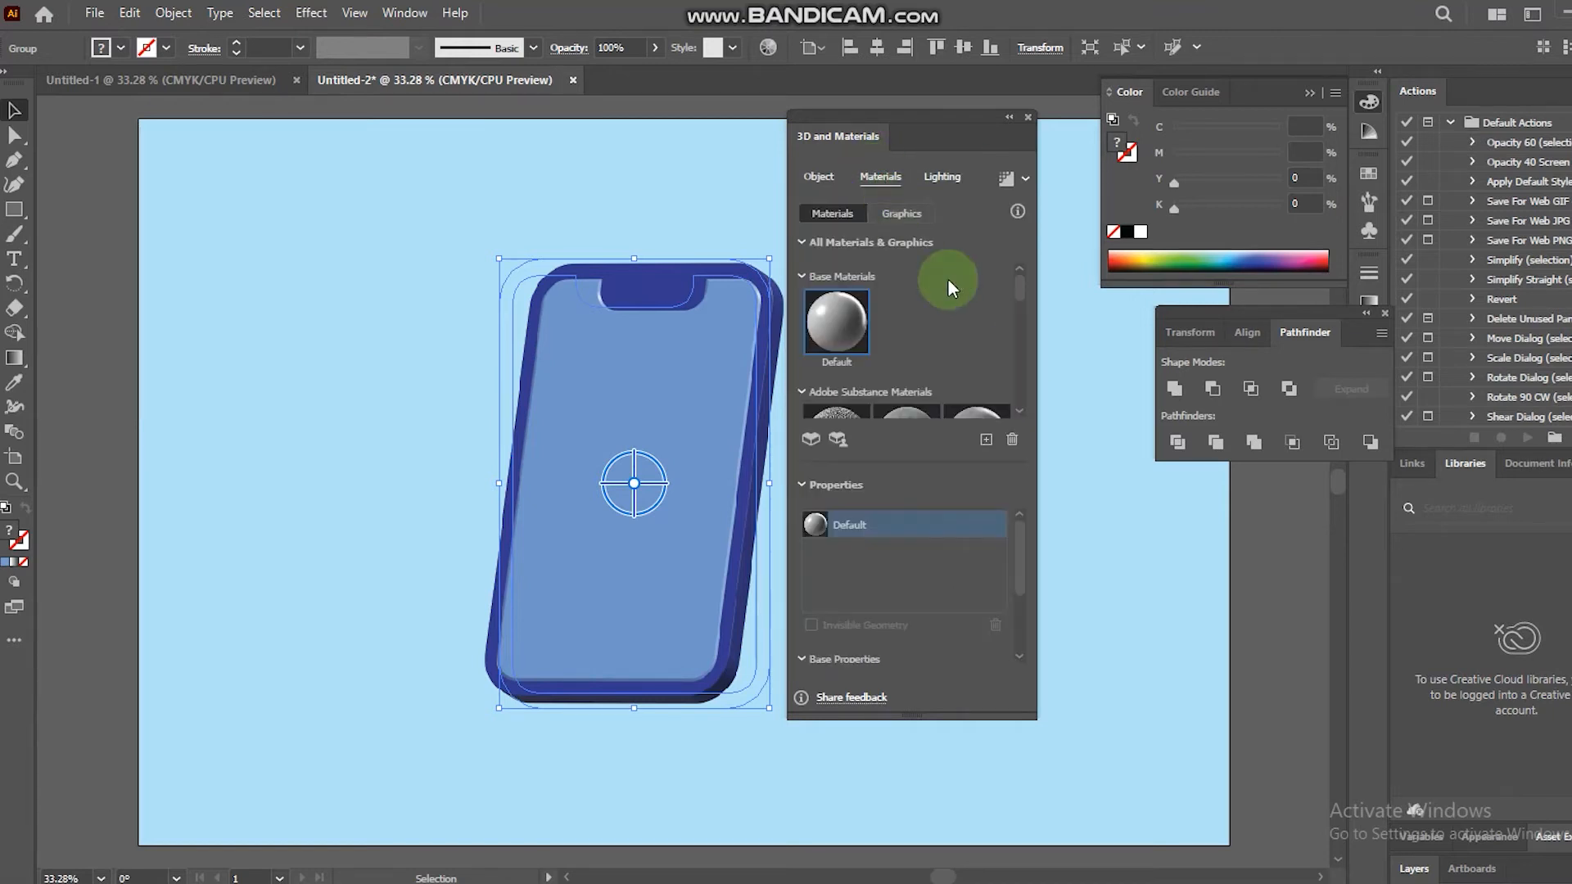
pyautogui.click(941, 177)
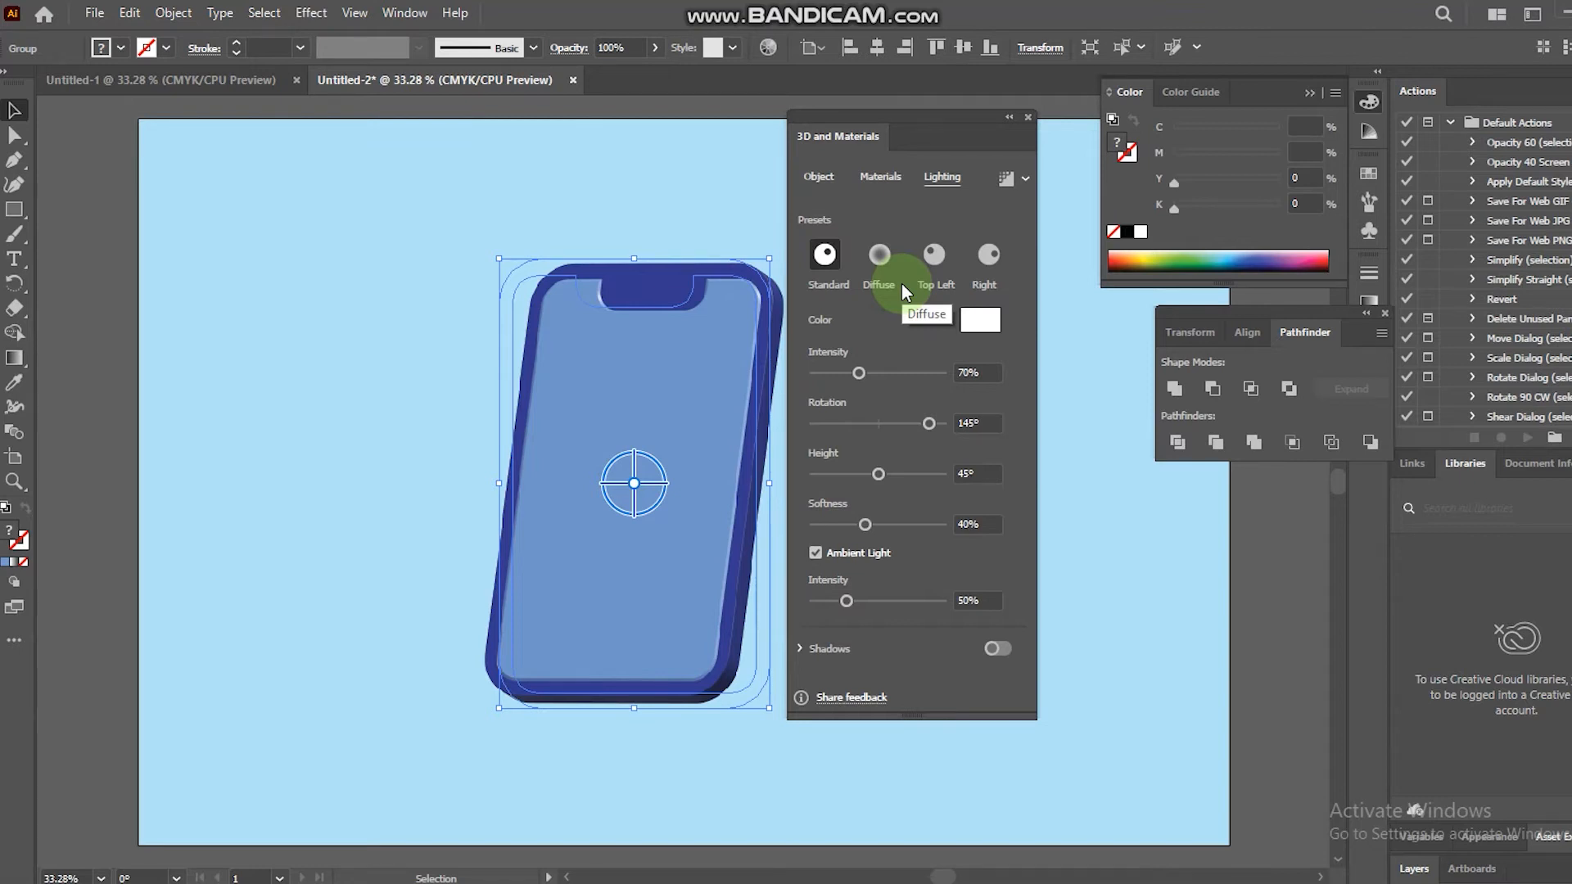
pyautogui.click(934, 258)
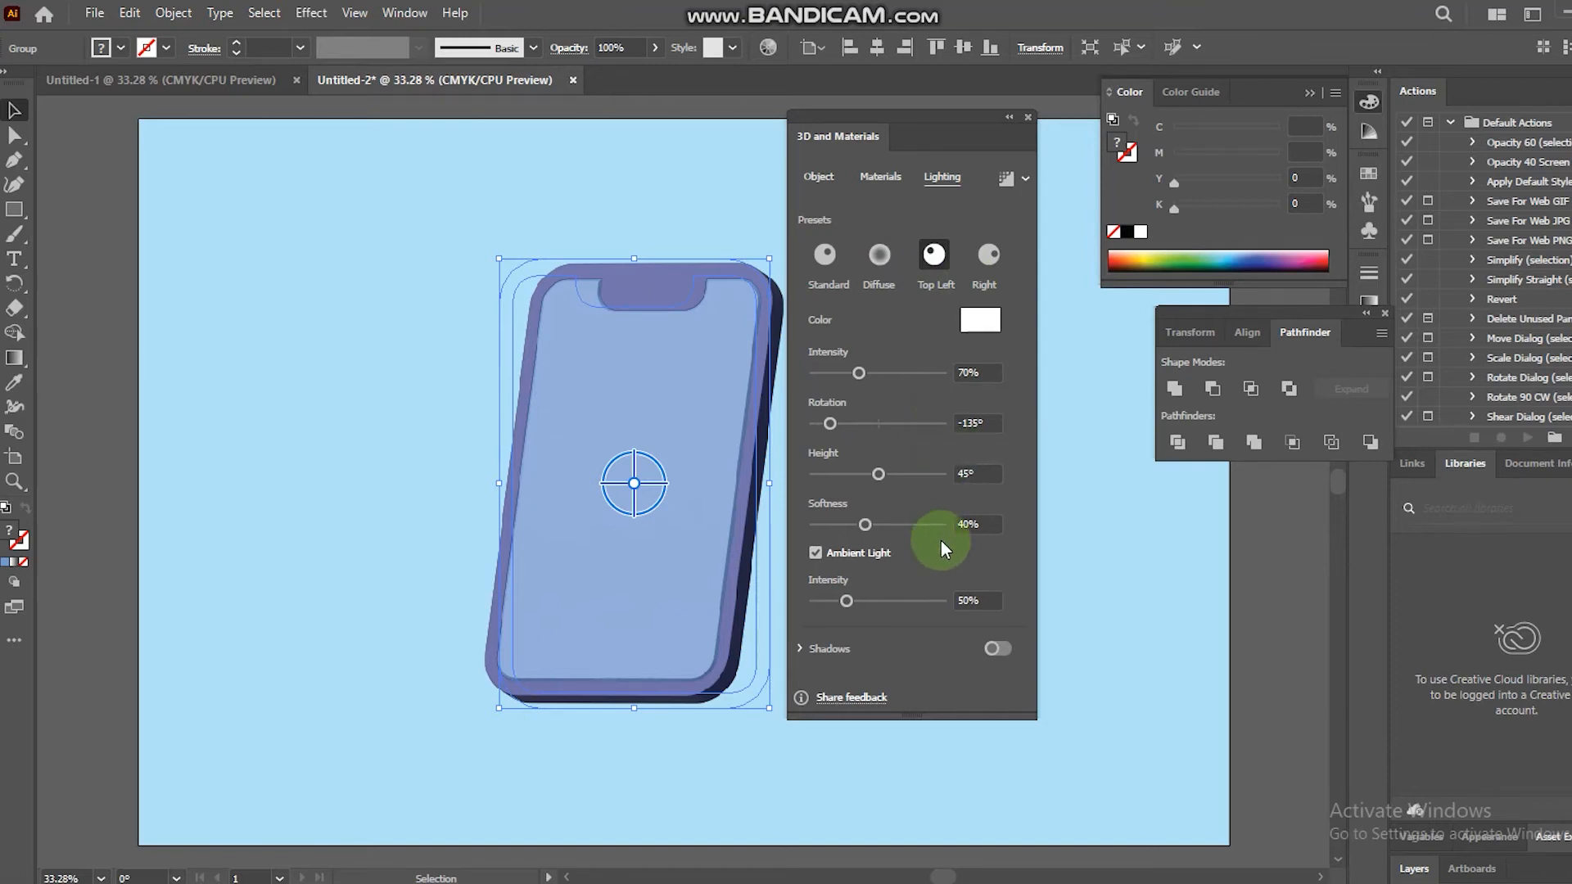
pyautogui.click(966, 599)
pyautogui.write('100')
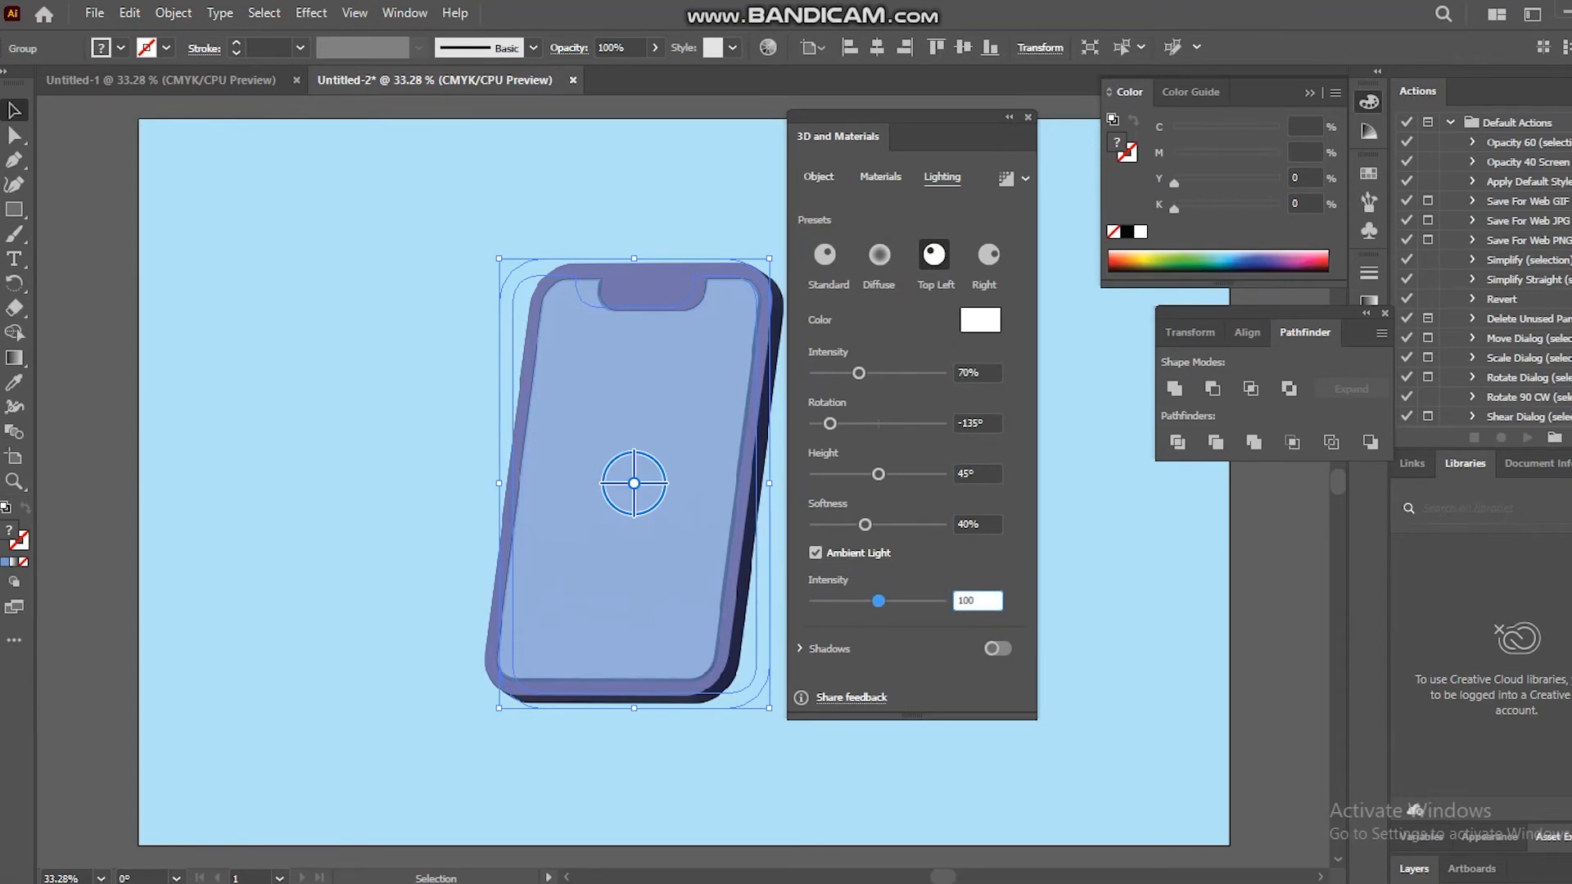
pyautogui.click(995, 648)
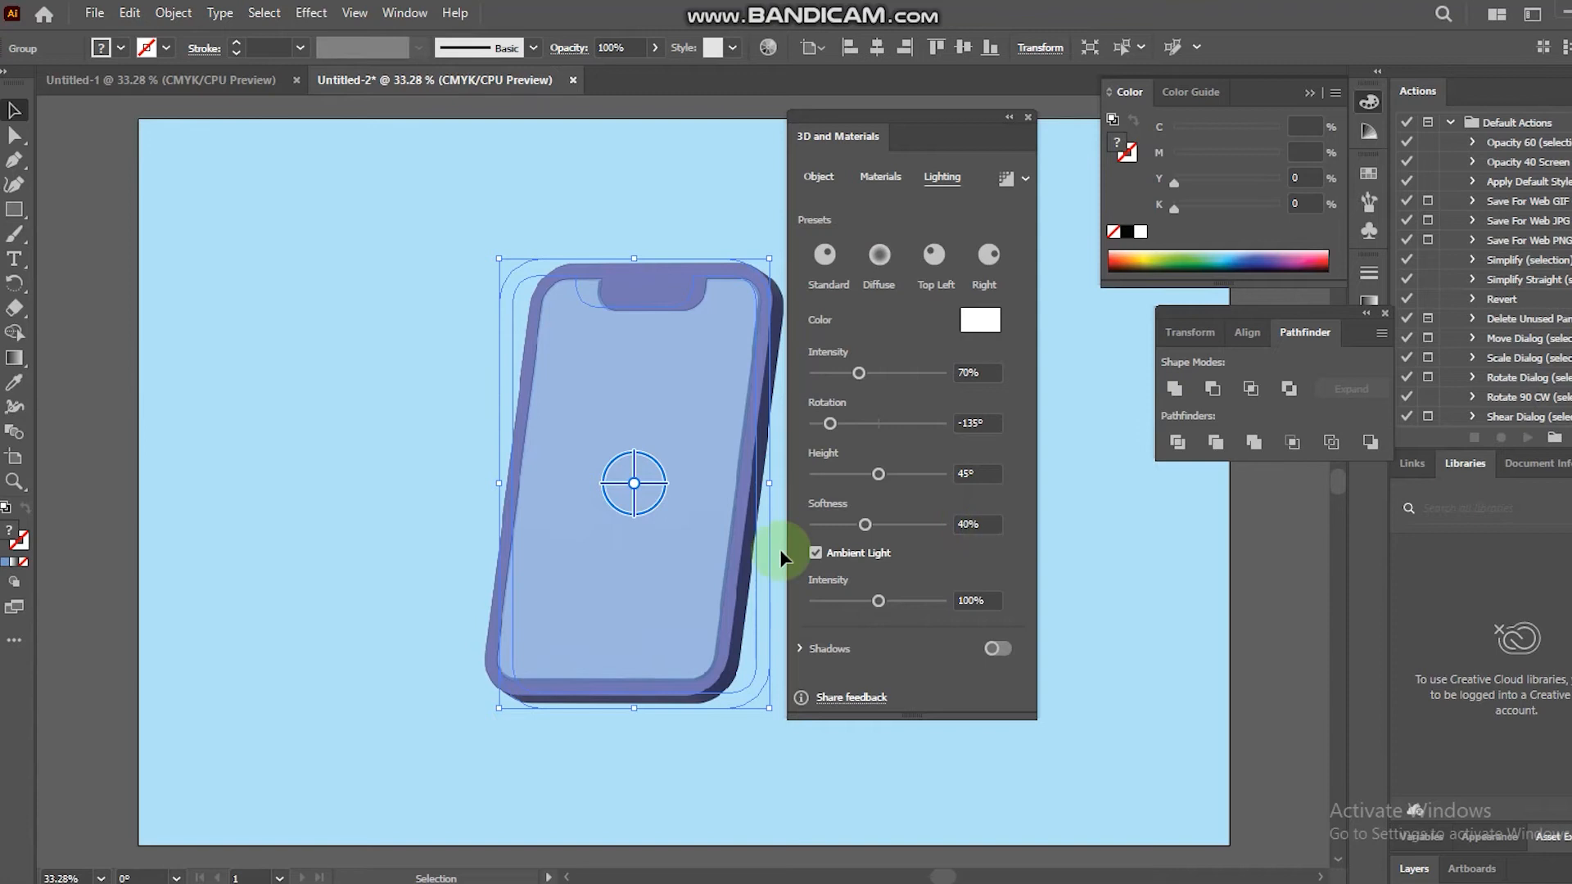
pyautogui.press('Tab')
pyautogui.write('100')
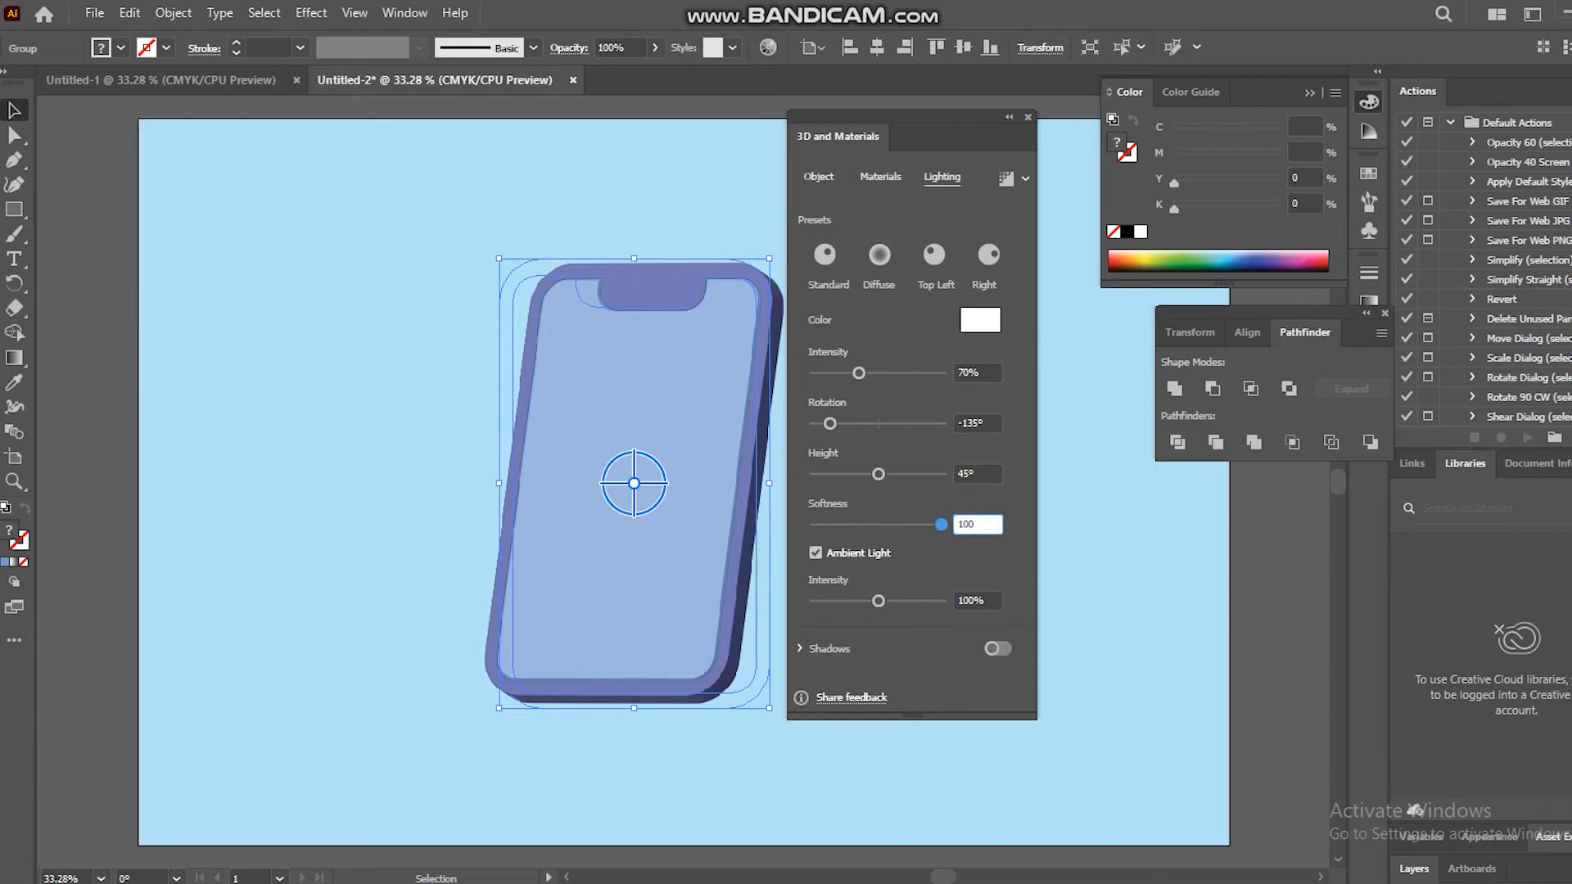
pyautogui.press('Return')
# Render the phone with ray tracing and Render as vector turned on.
pyautogui.moveTo(881, 111); pyautogui.dragTo(990, 106)
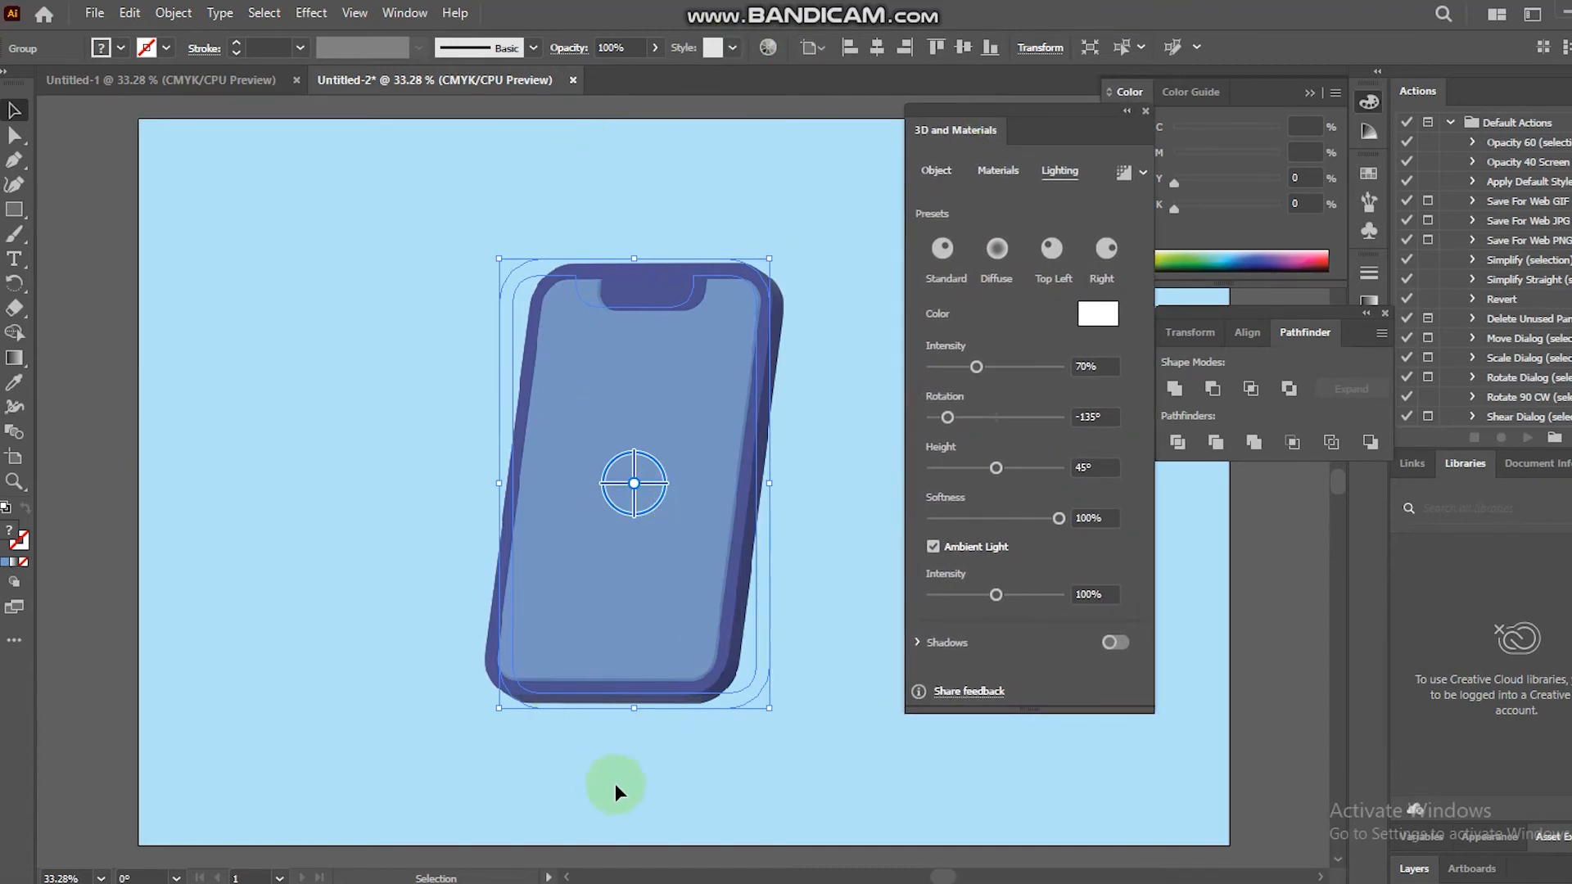
pyautogui.click(1143, 173)
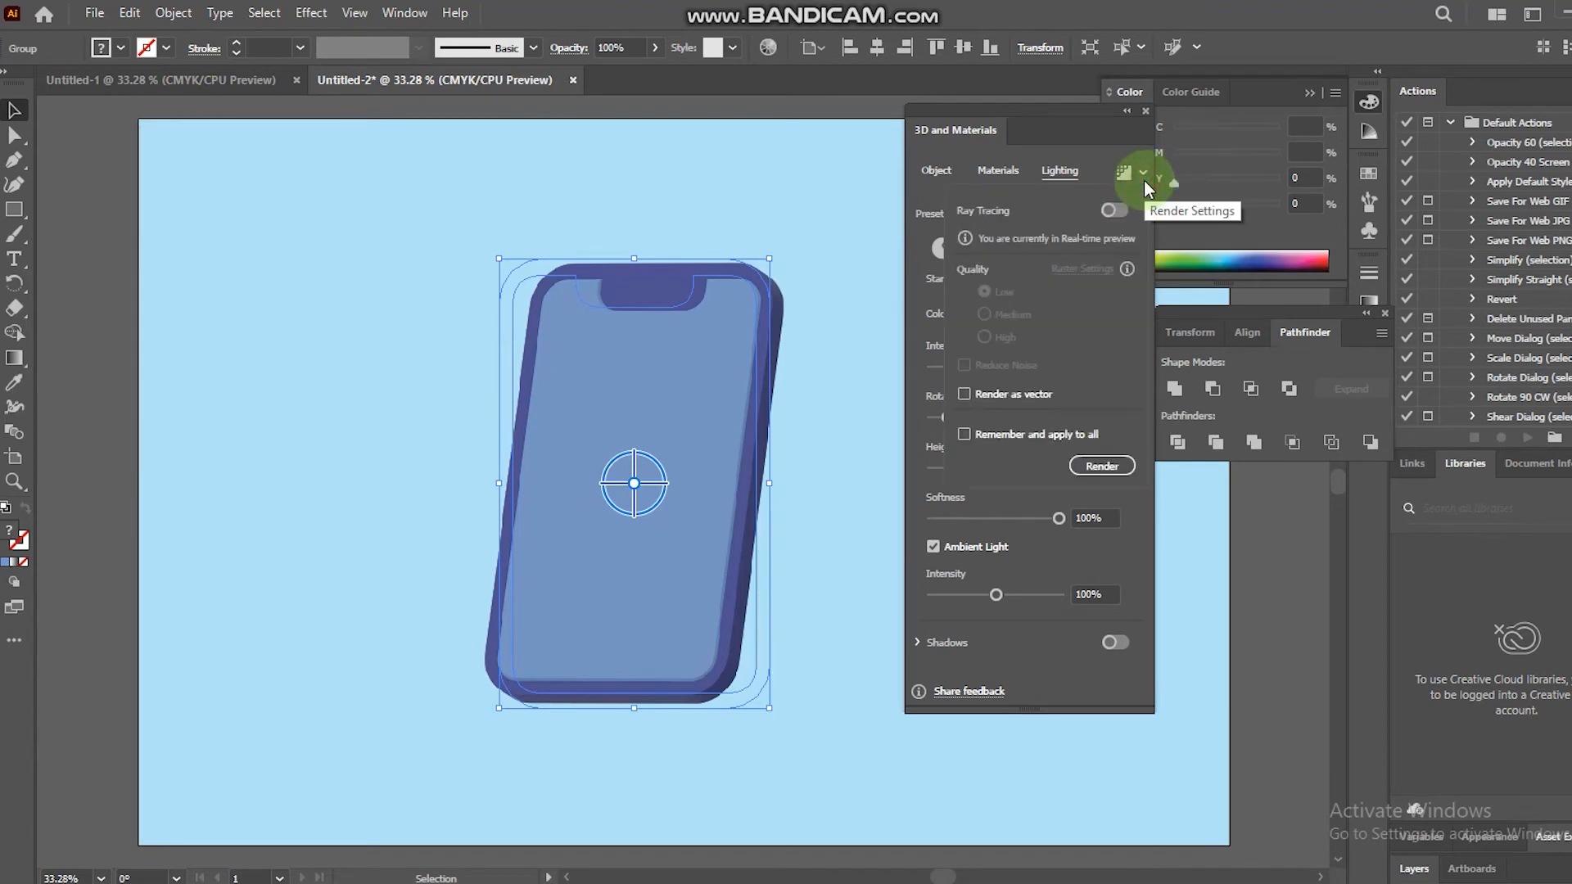
pyautogui.click(1112, 210)
pyautogui.click(966, 395)
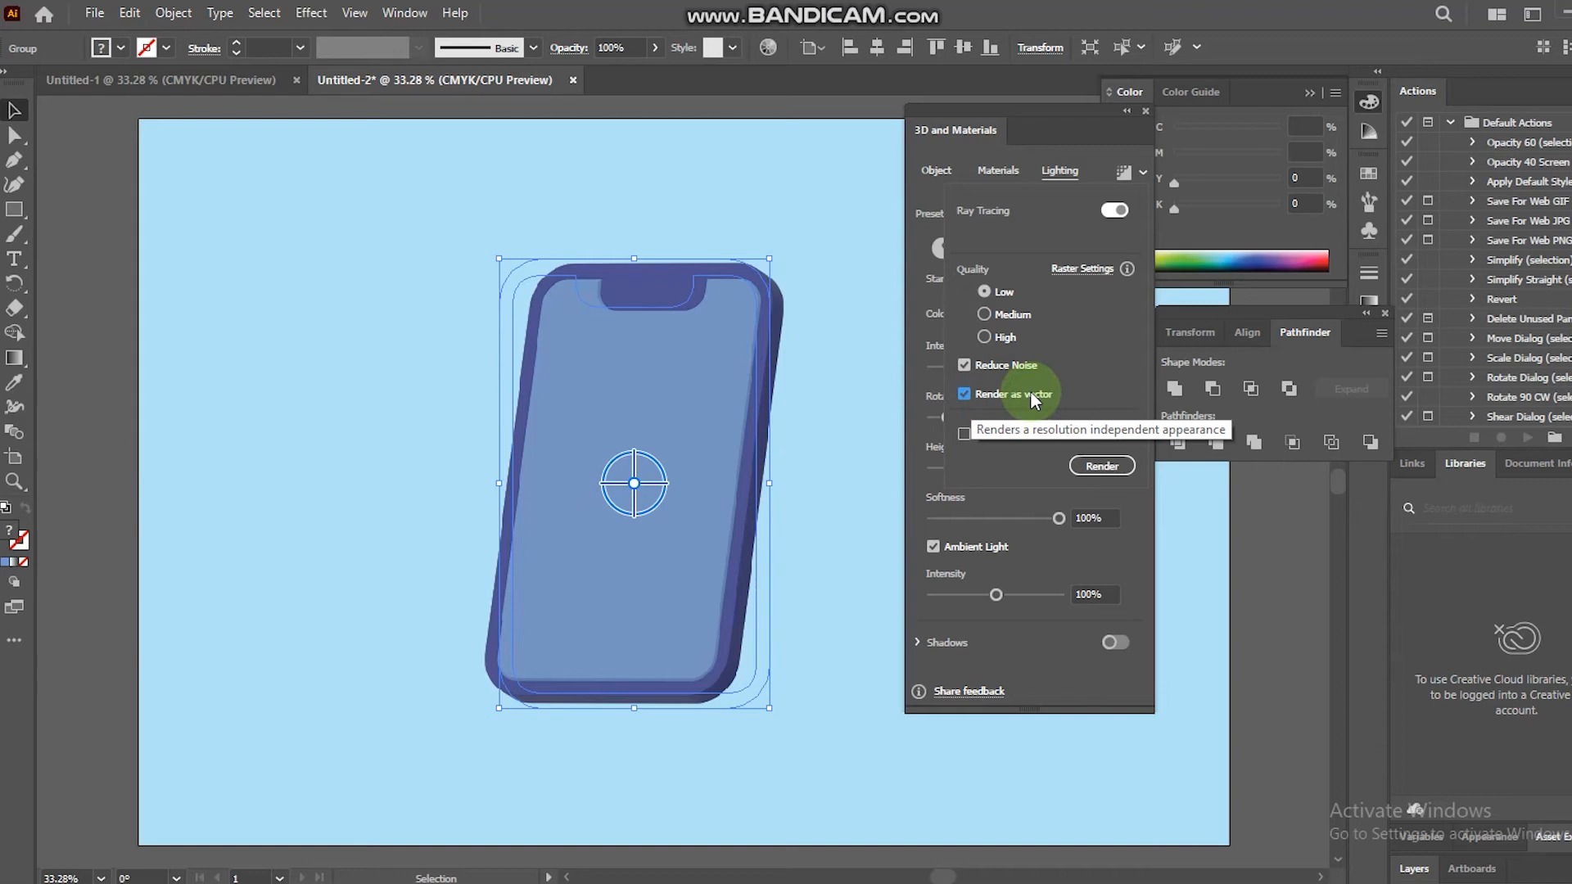
pyautogui.click(1027, 394)
pyautogui.click(1095, 466)
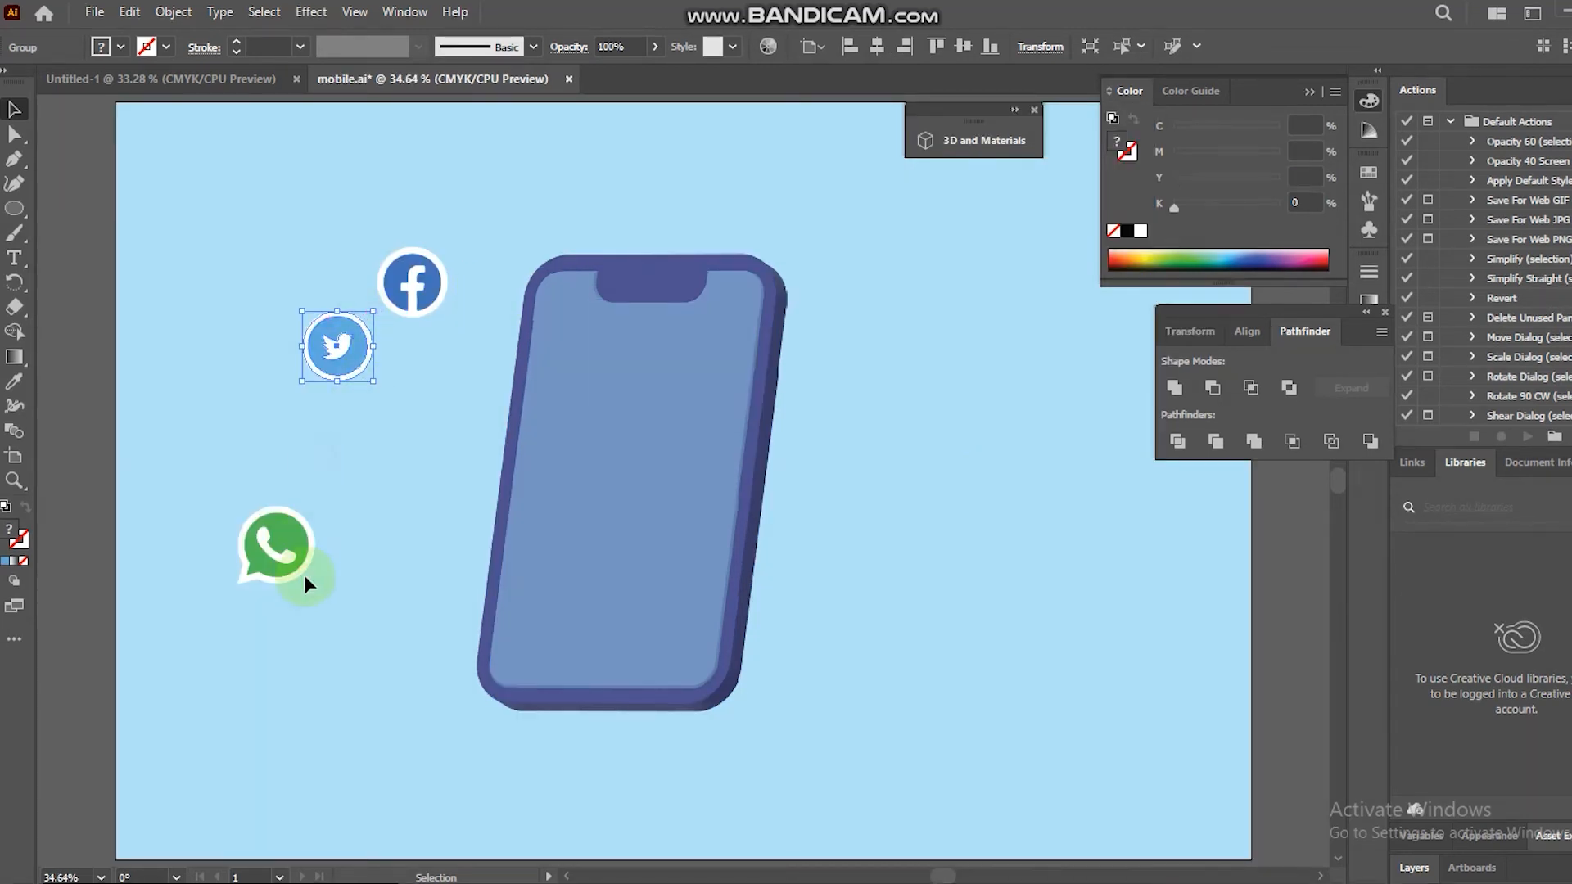
# Move the WhatsApp icon to the right side of the phone and apply the 3D Extrude effect to it.
pyautogui.click(270, 429)
pyautogui.moveTo(283, 528); pyautogui.dragTo(855, 400)
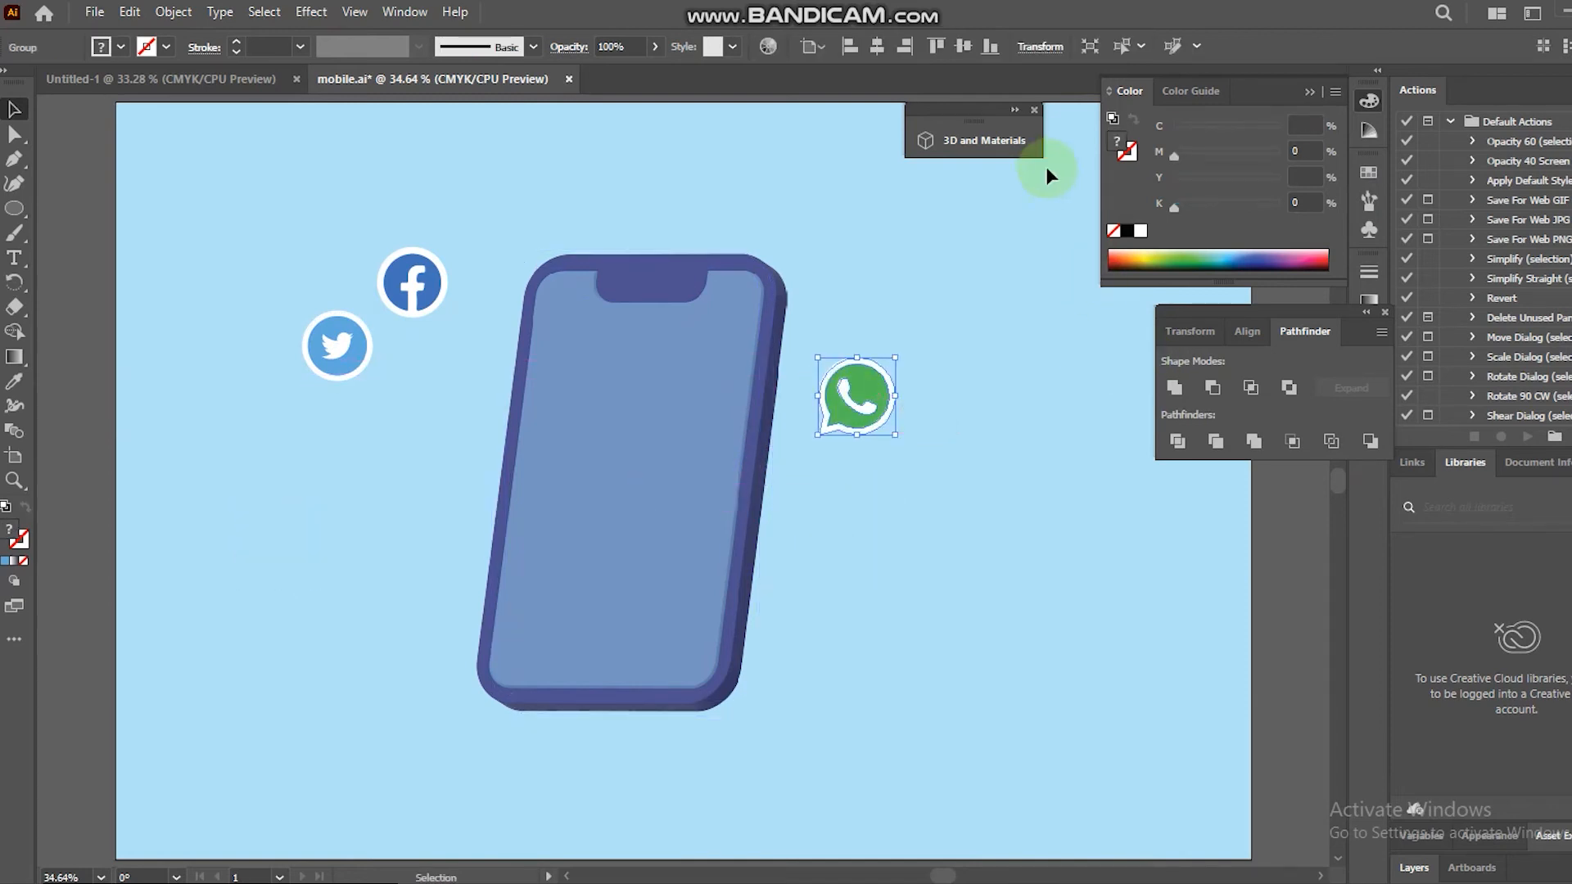
pyautogui.click(1004, 139)
pyautogui.click(684, 172)
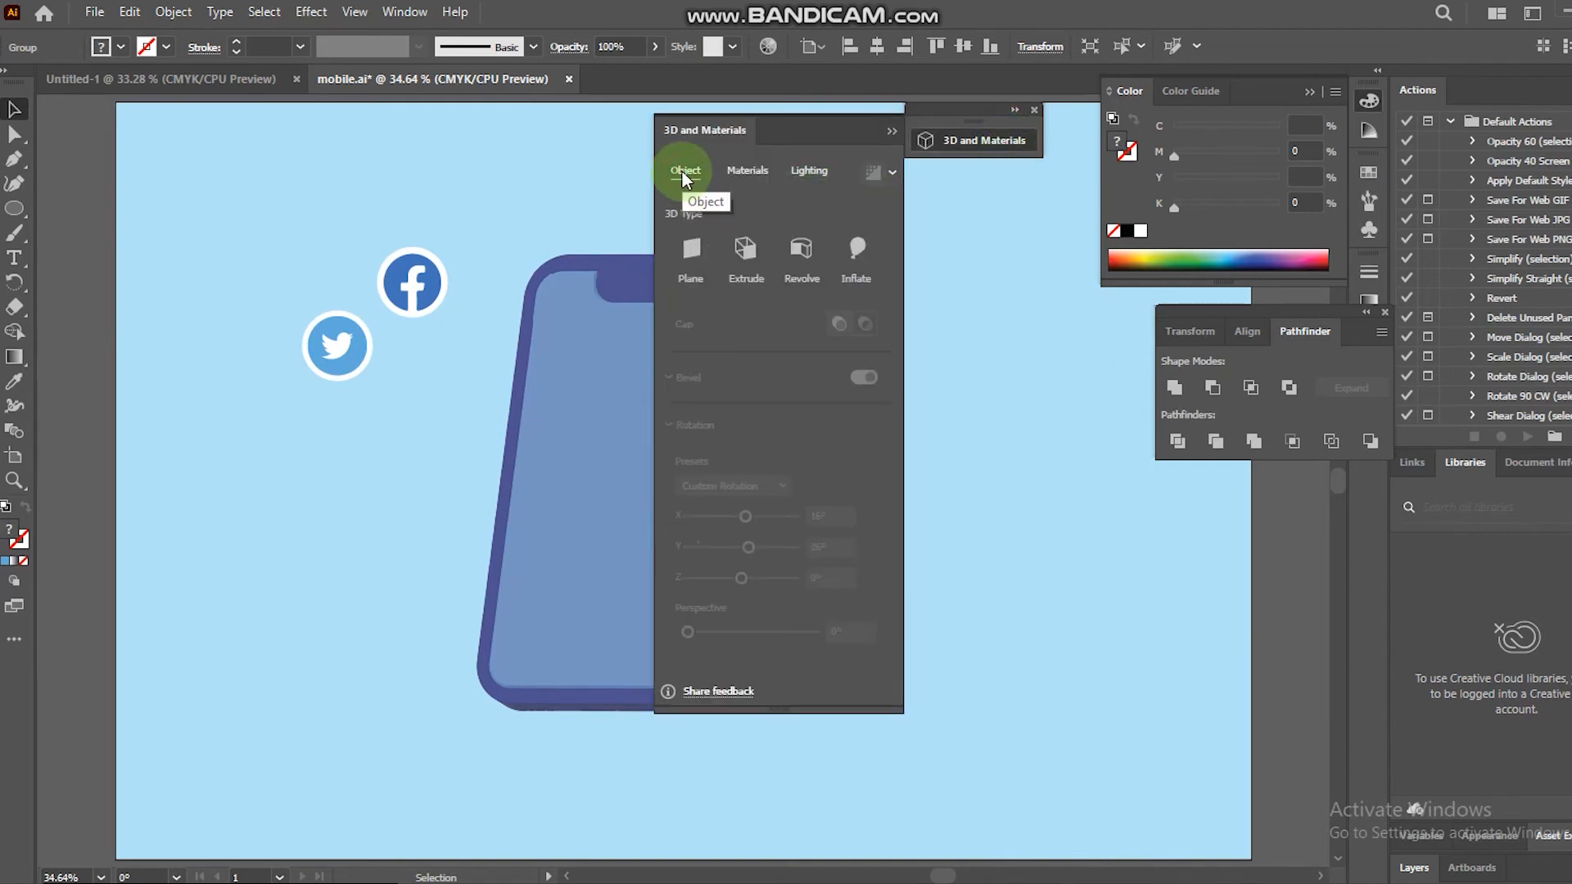
pyautogui.click(839, 238)
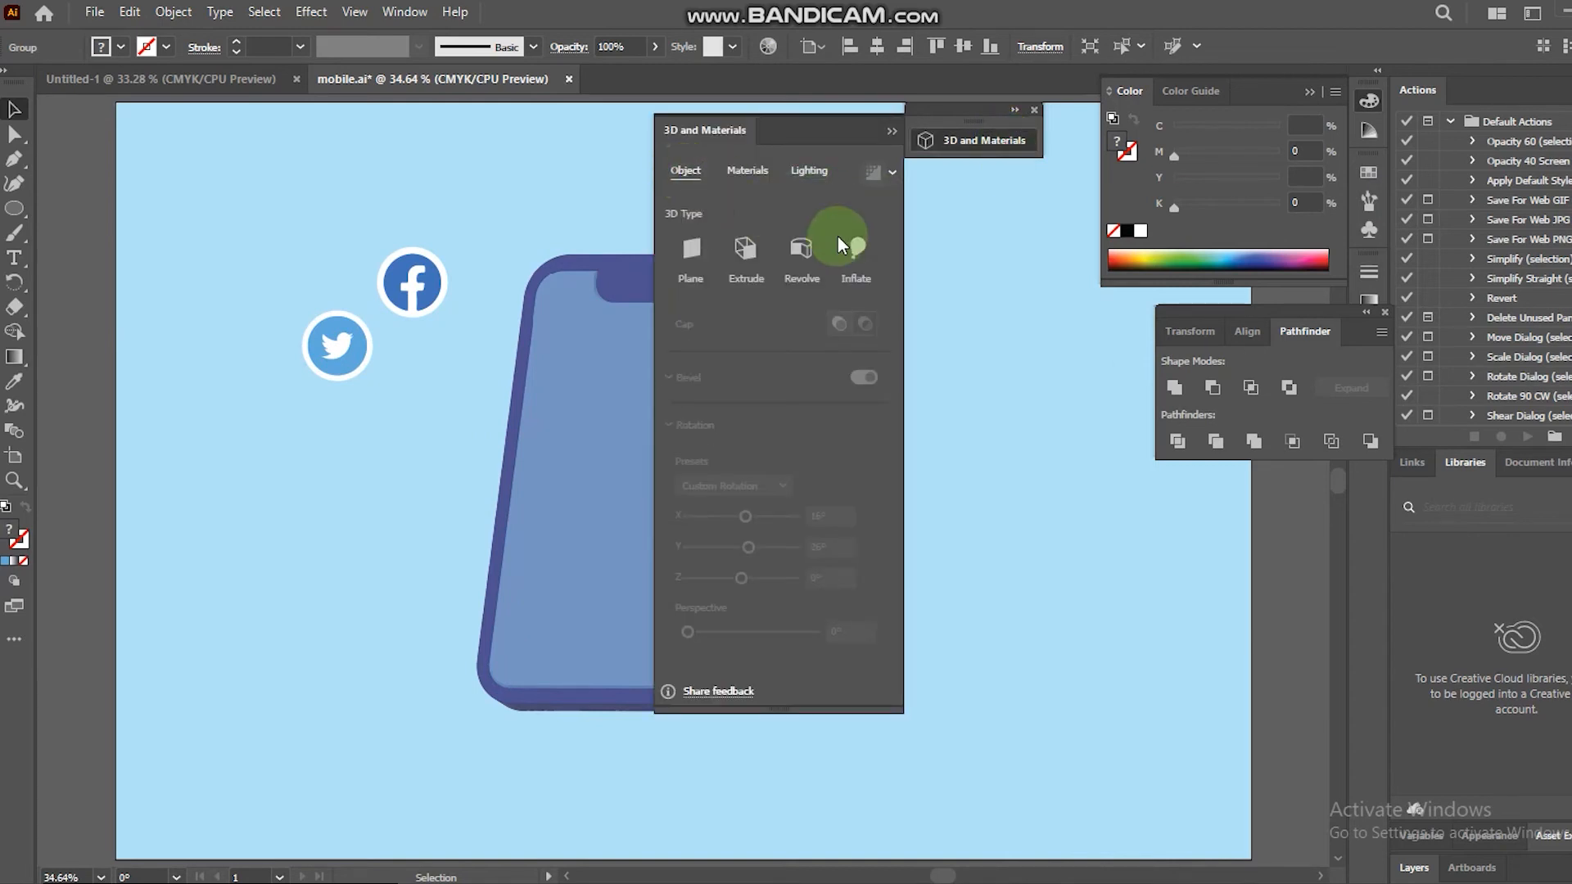
pyautogui.click(755, 249)
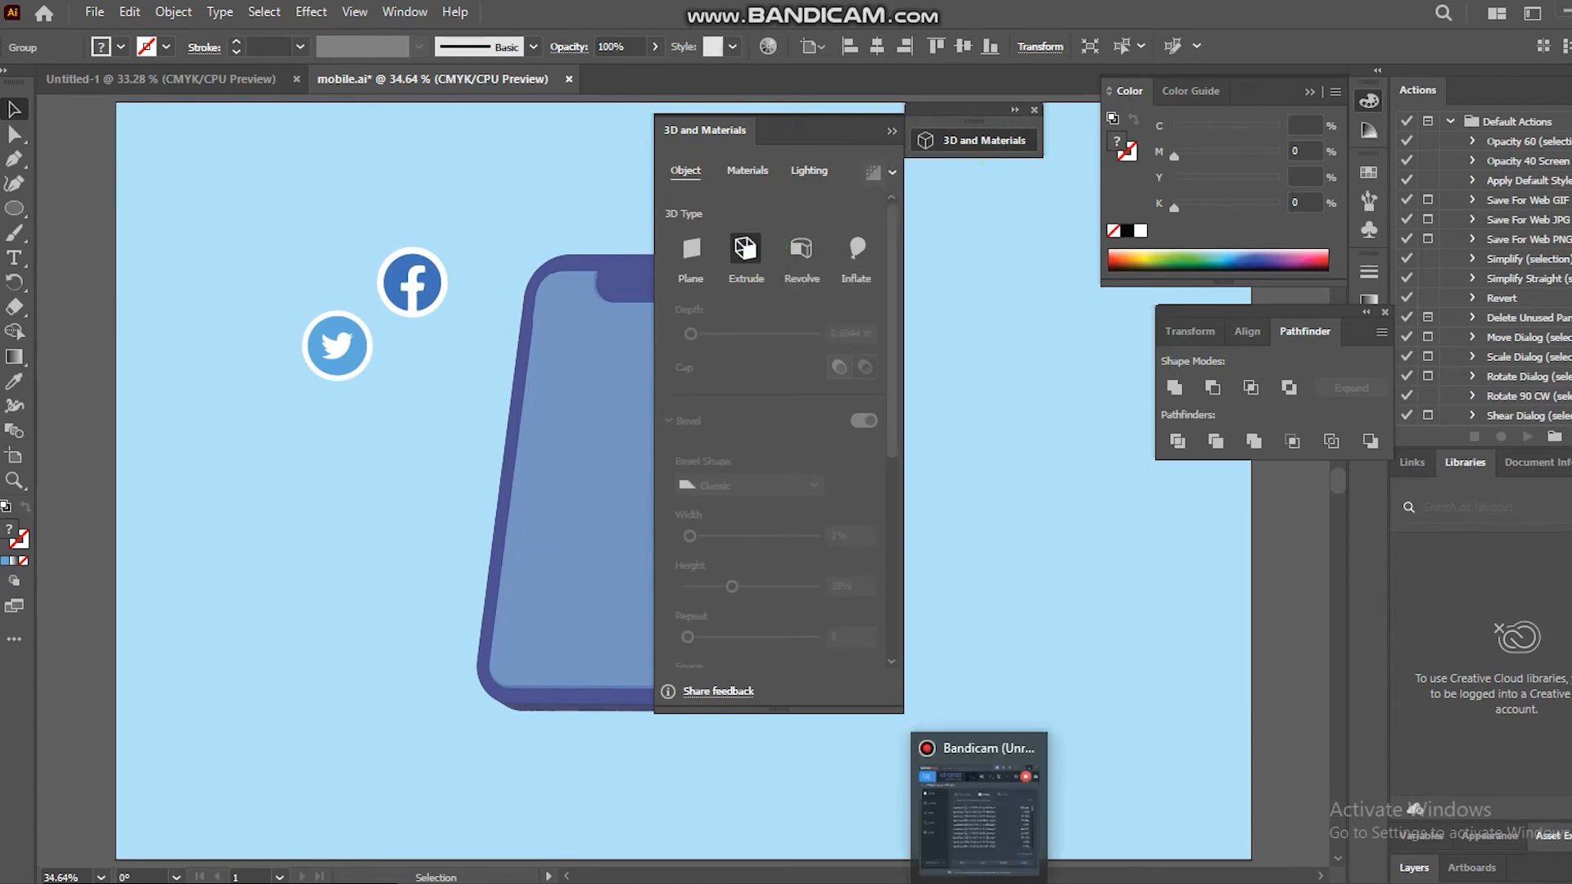
pyautogui.click(1430, 531)
pyautogui.click(960, 421)
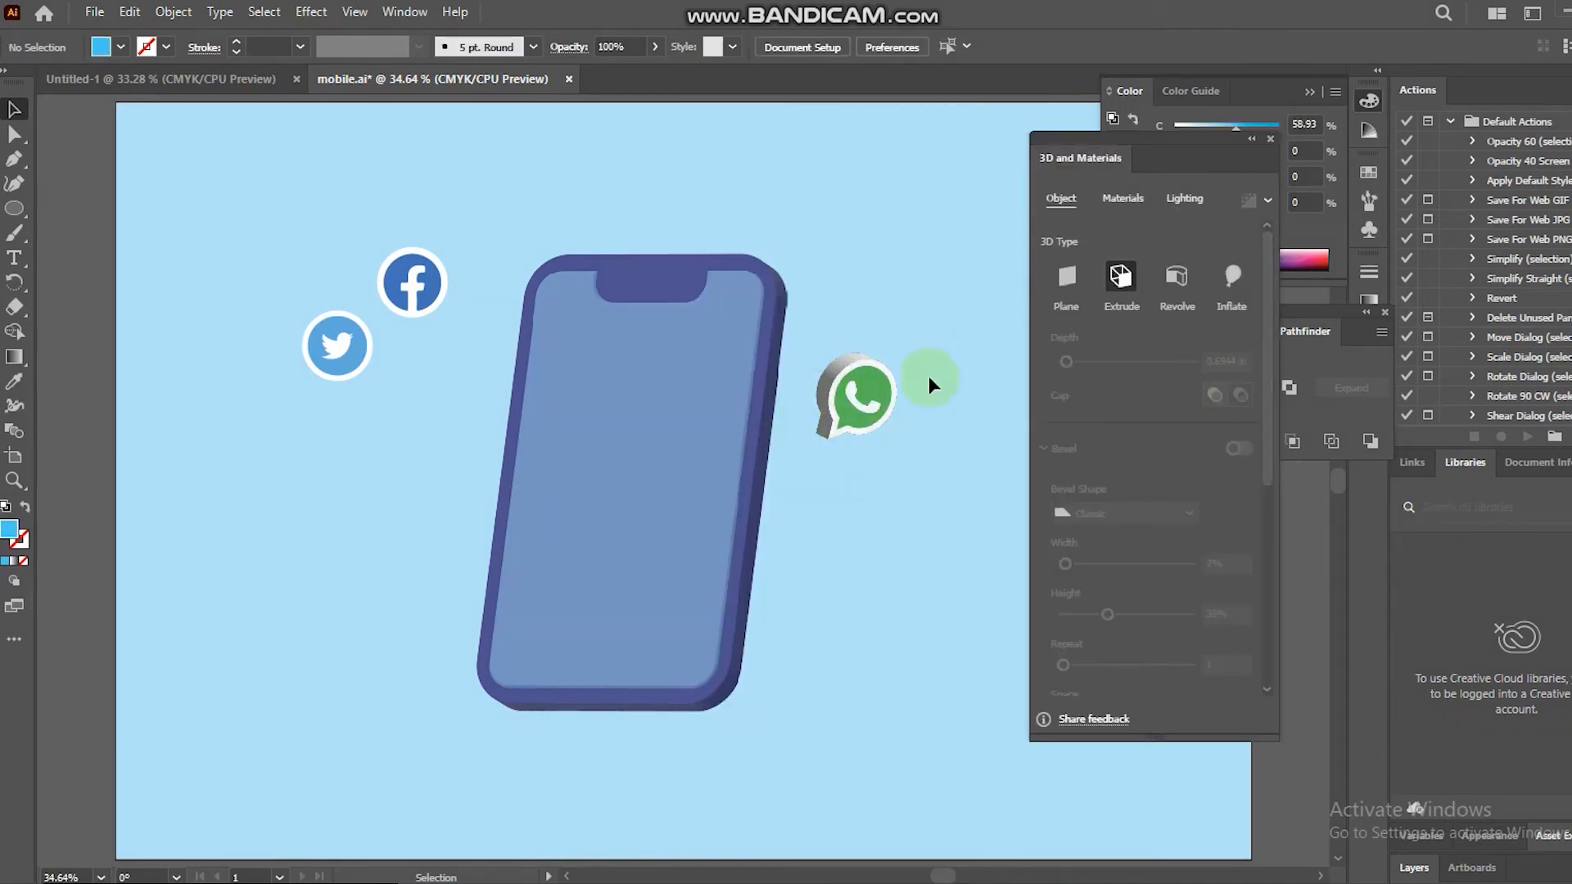
# Give the extruded WhatsApp icon a custom rotation of X 16°, Y 26° and Z 0°.
pyautogui.click(857, 396)
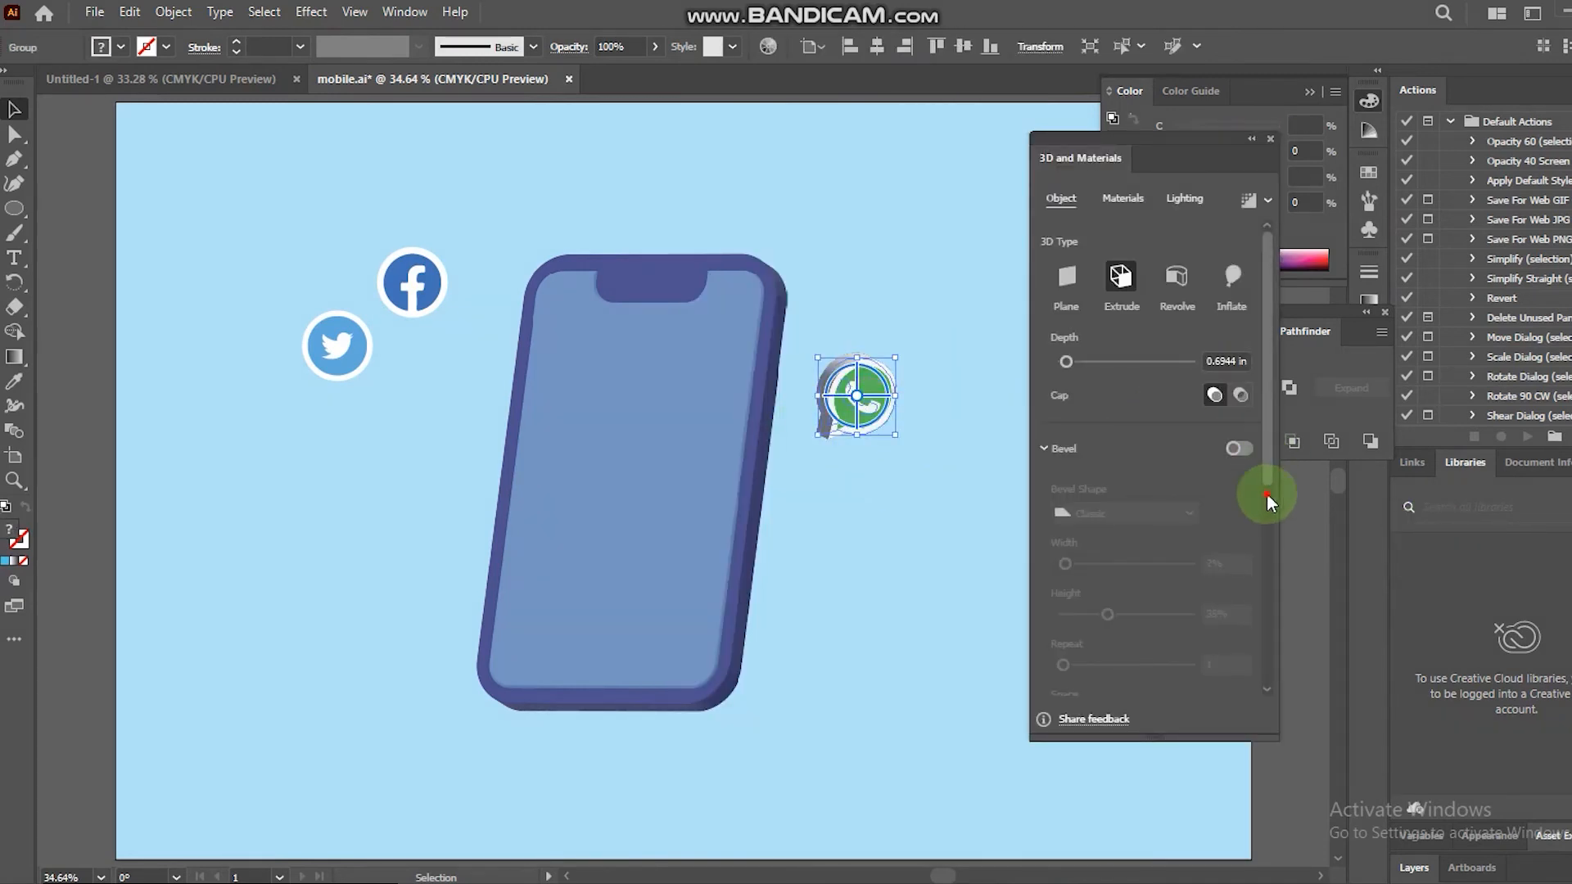
pyautogui.scroll(-5, 1228, 614)
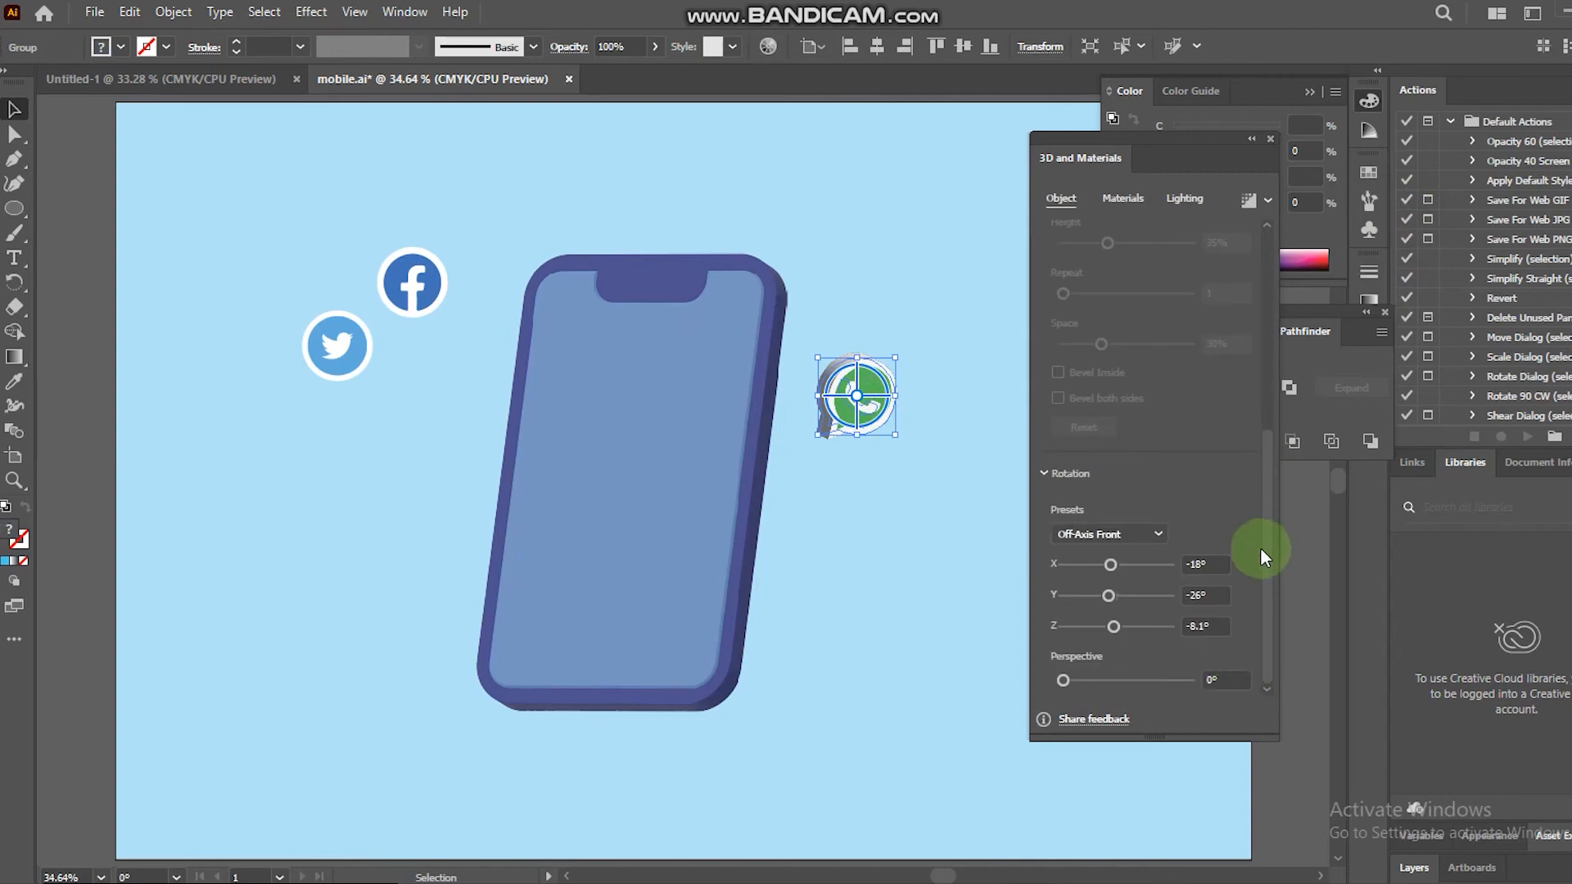
pyautogui.click(1215, 562)
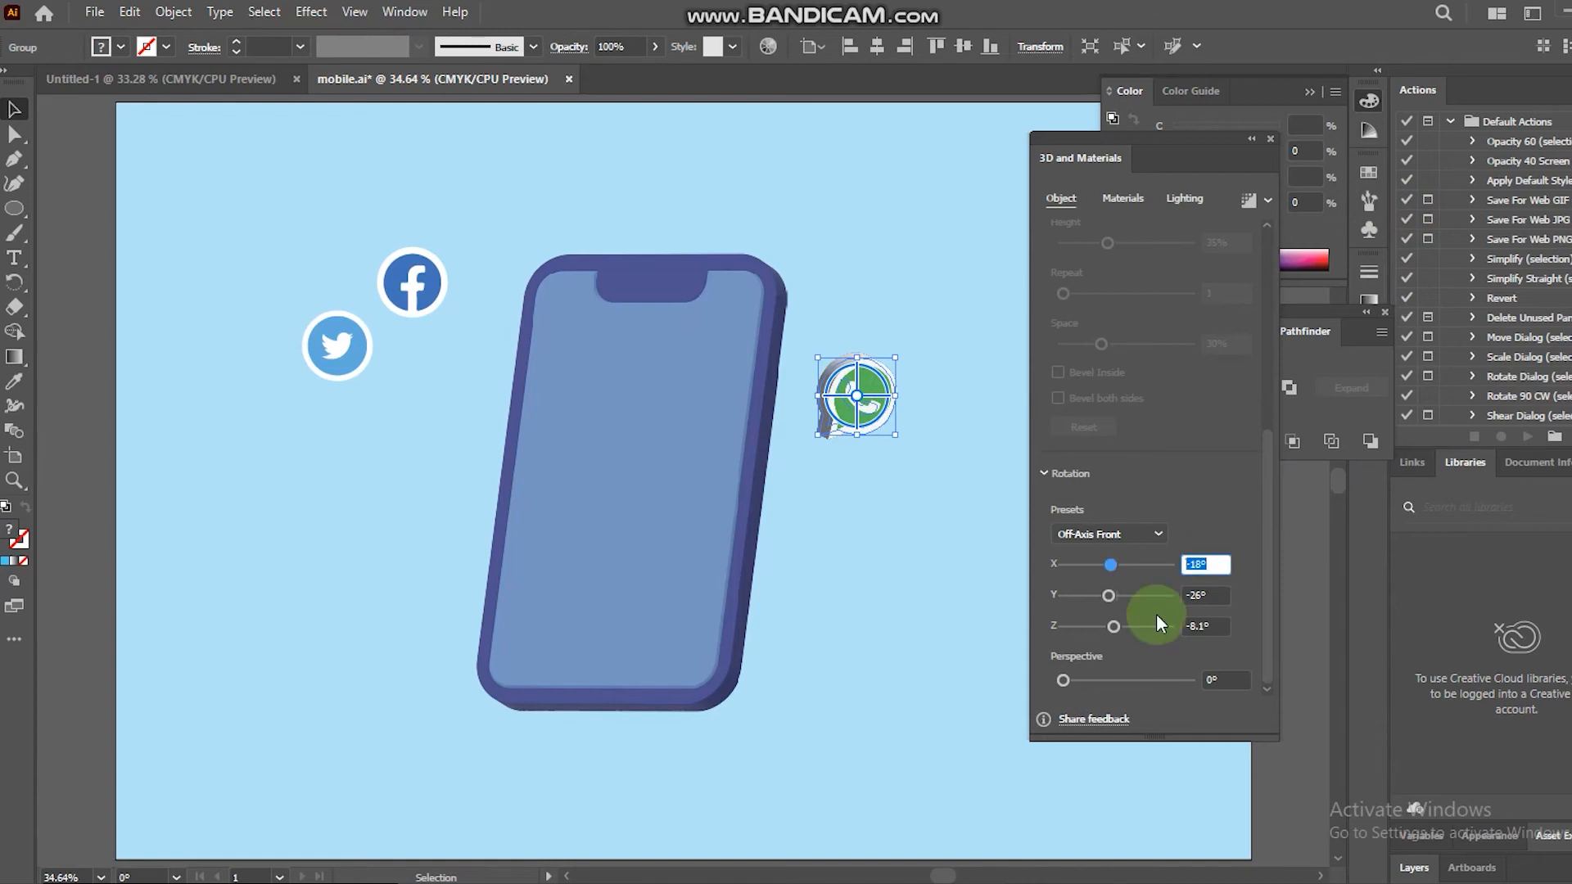
pyautogui.write('26')
pyautogui.press('BackSpace')
pyautogui.press('BackSpace')
pyautogui.write('16')
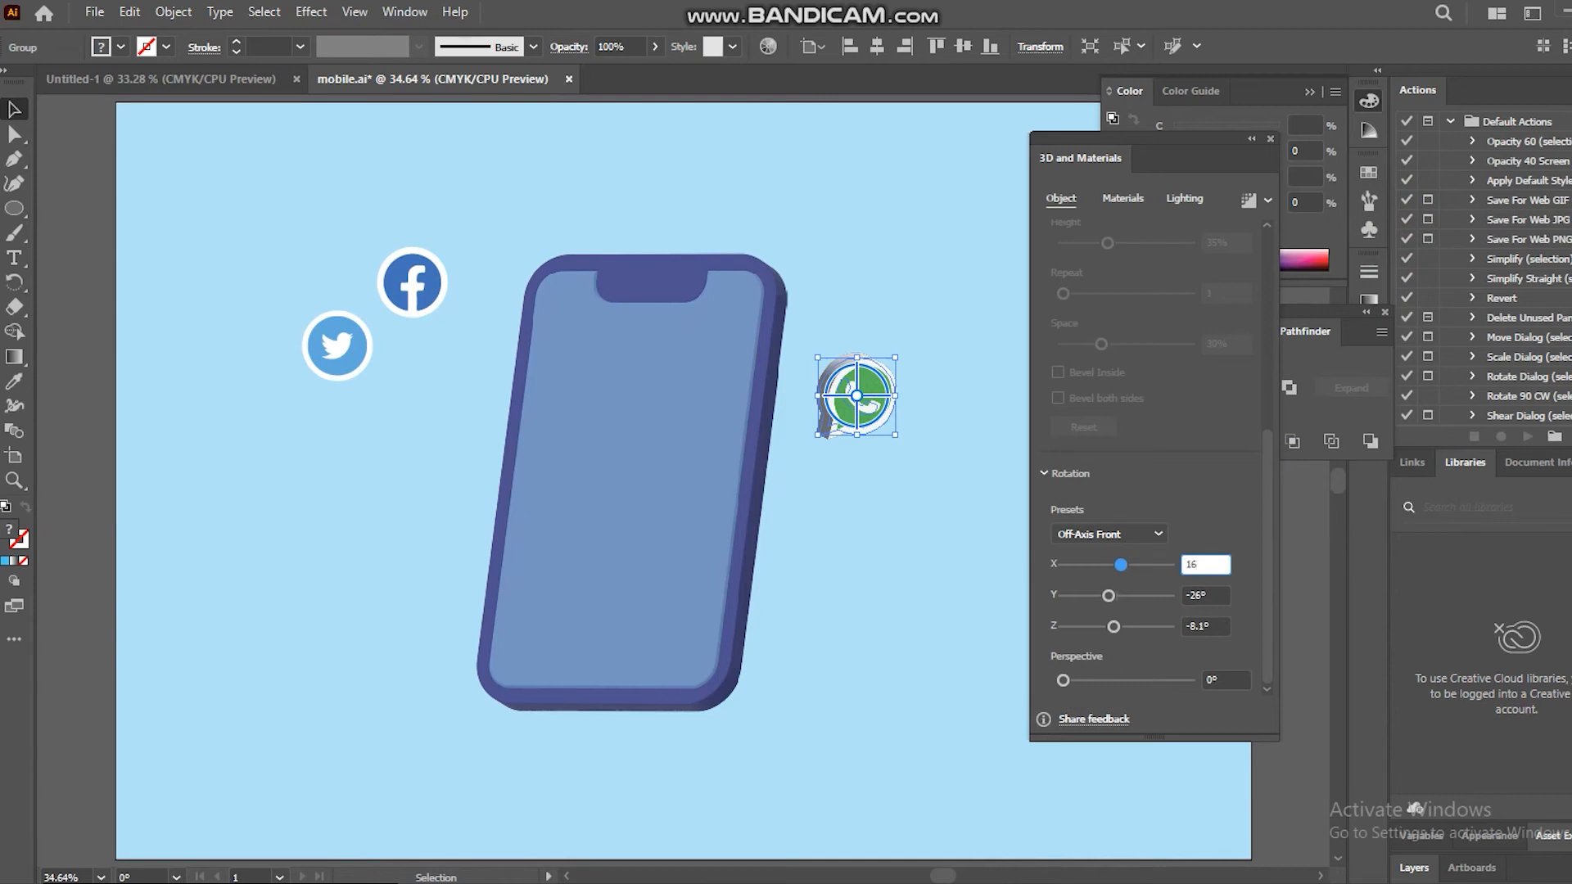
pyautogui.press('Return')
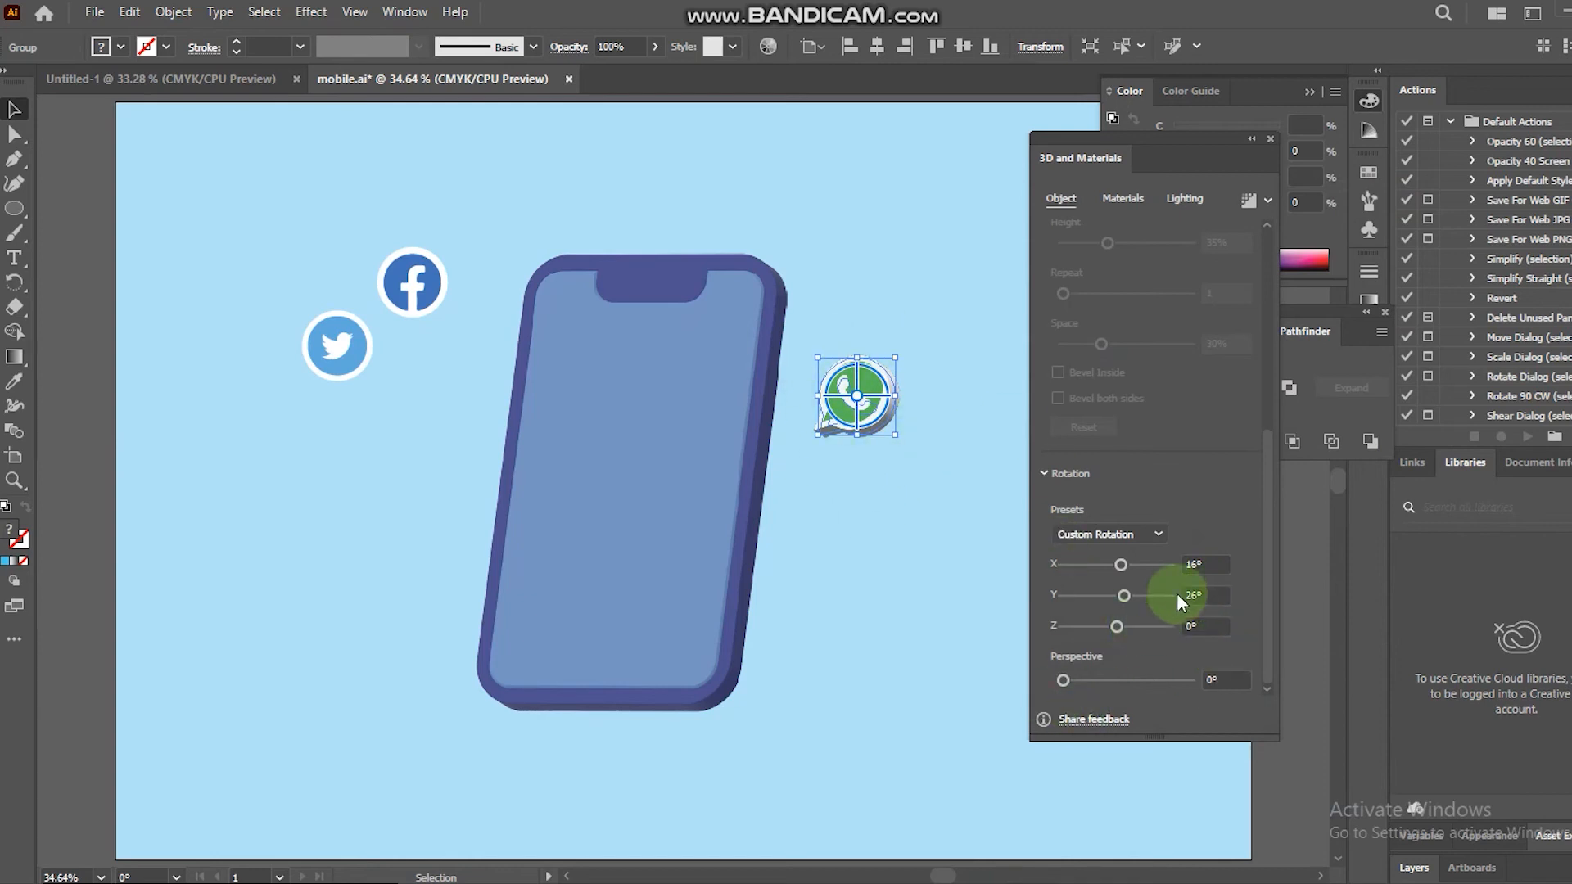
# Apply the 3D Extrude effect to the Facebook icon.
pyautogui.click(966, 595)
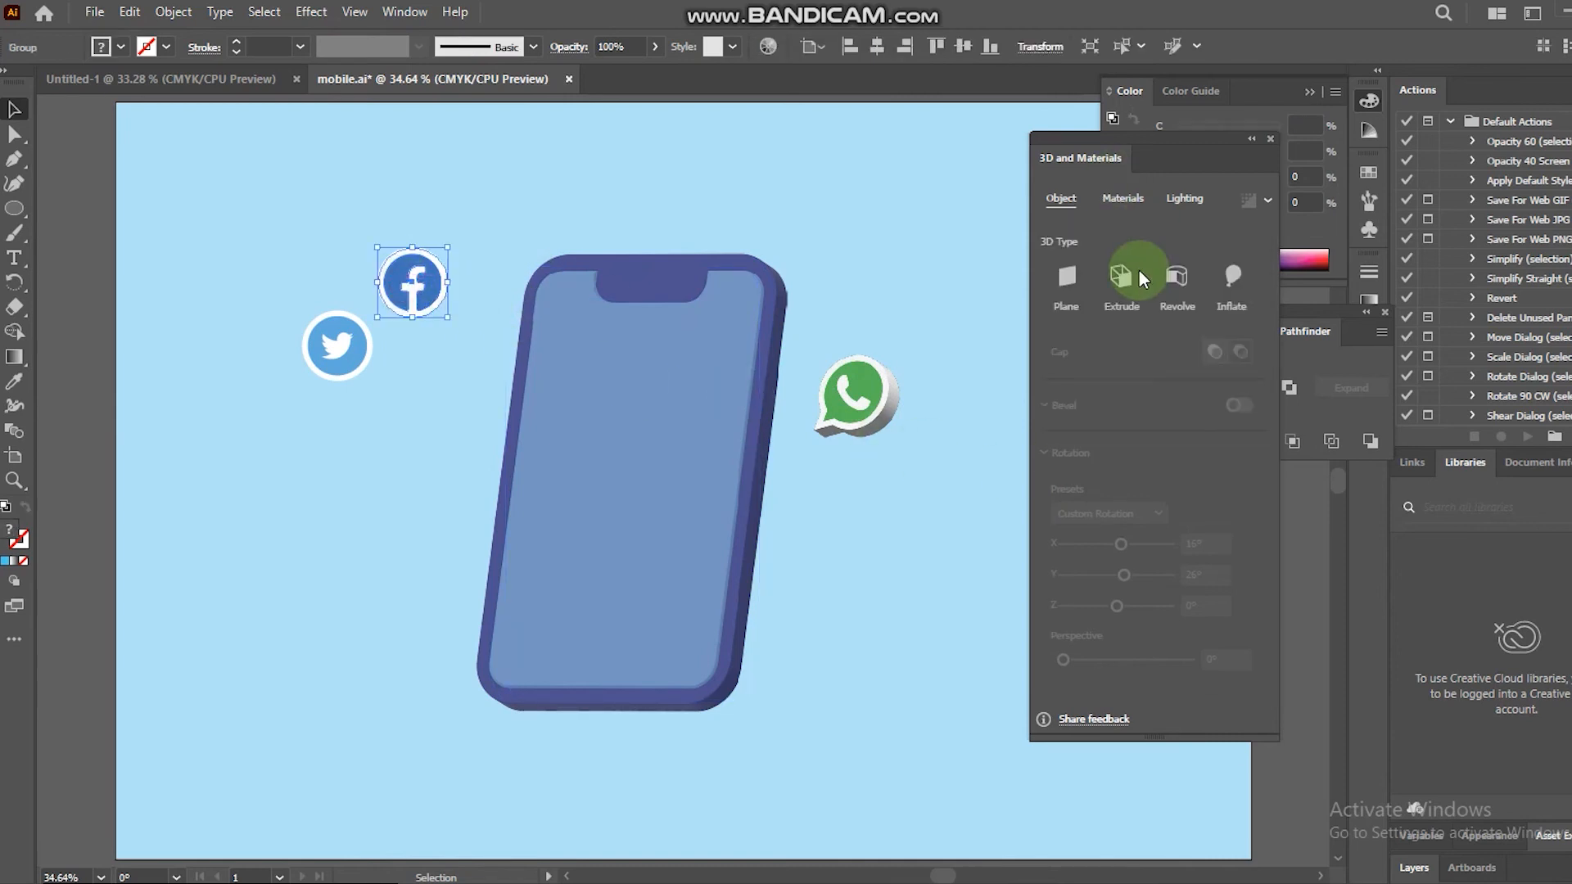
pyautogui.click(1122, 281)
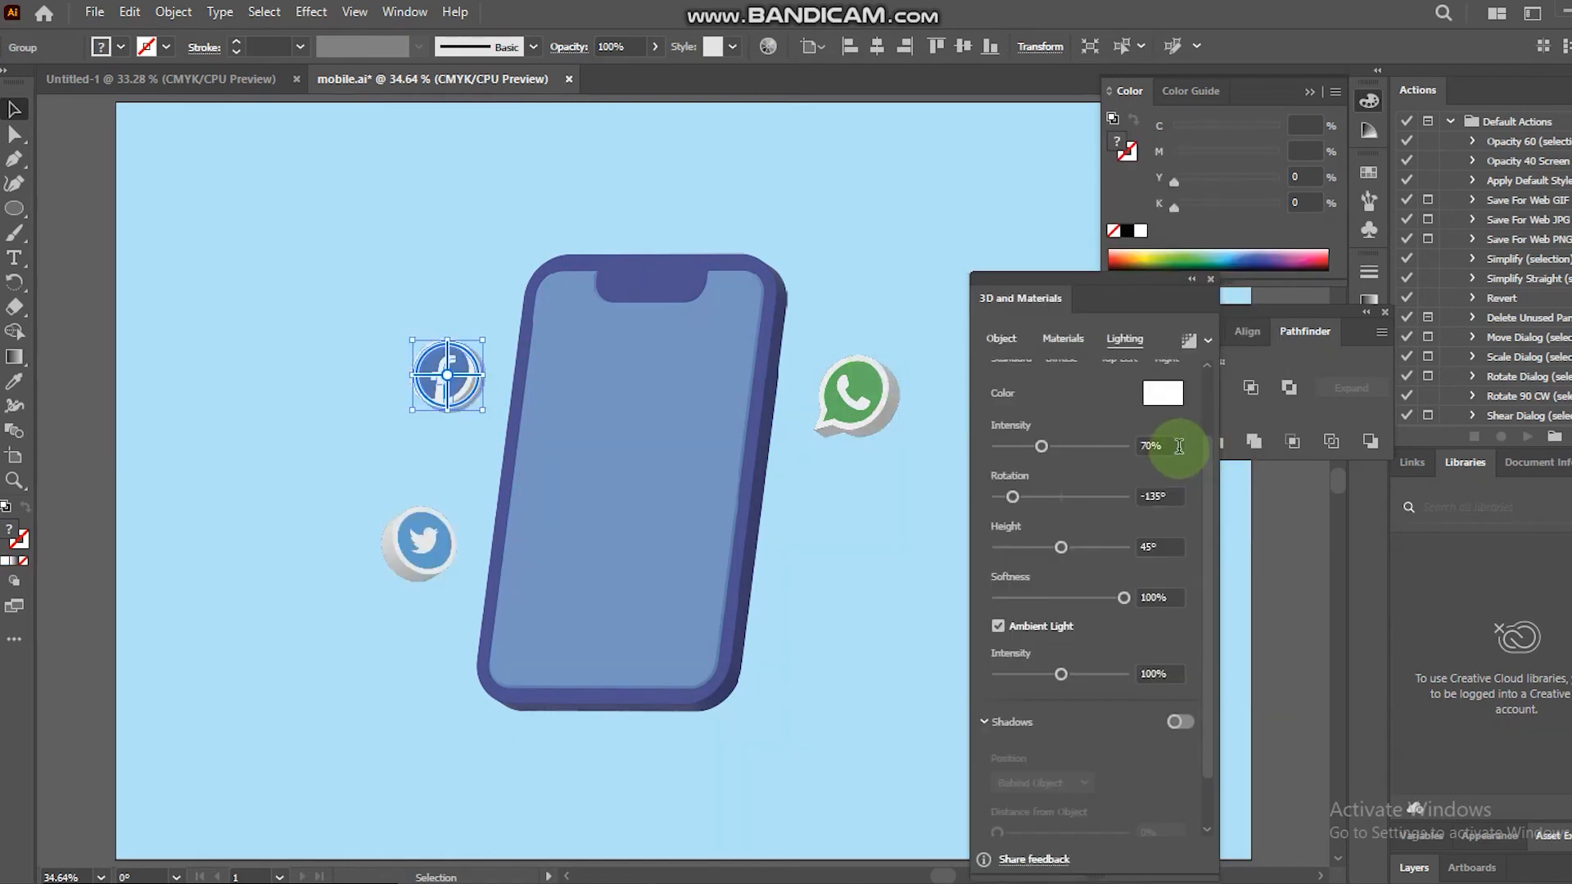
# Review the Facebook icon's light intensity, rotation, softness and ambient light settings, and deselect the icon.
pyautogui.moveTo(1180, 448); pyautogui.dragTo(1112, 496)
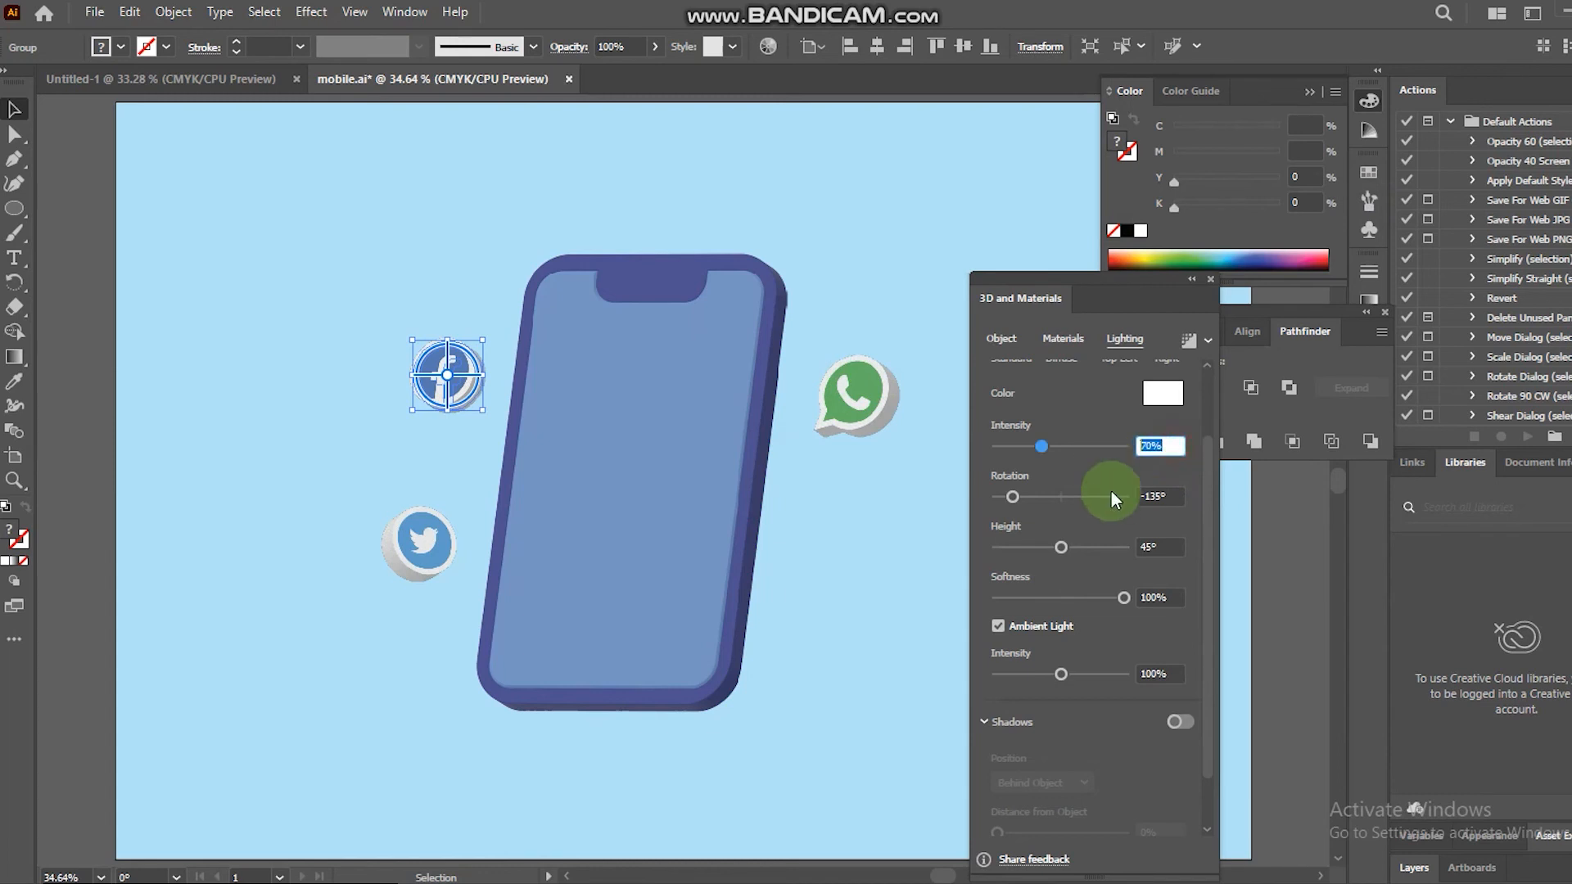
pyautogui.click(1175, 497)
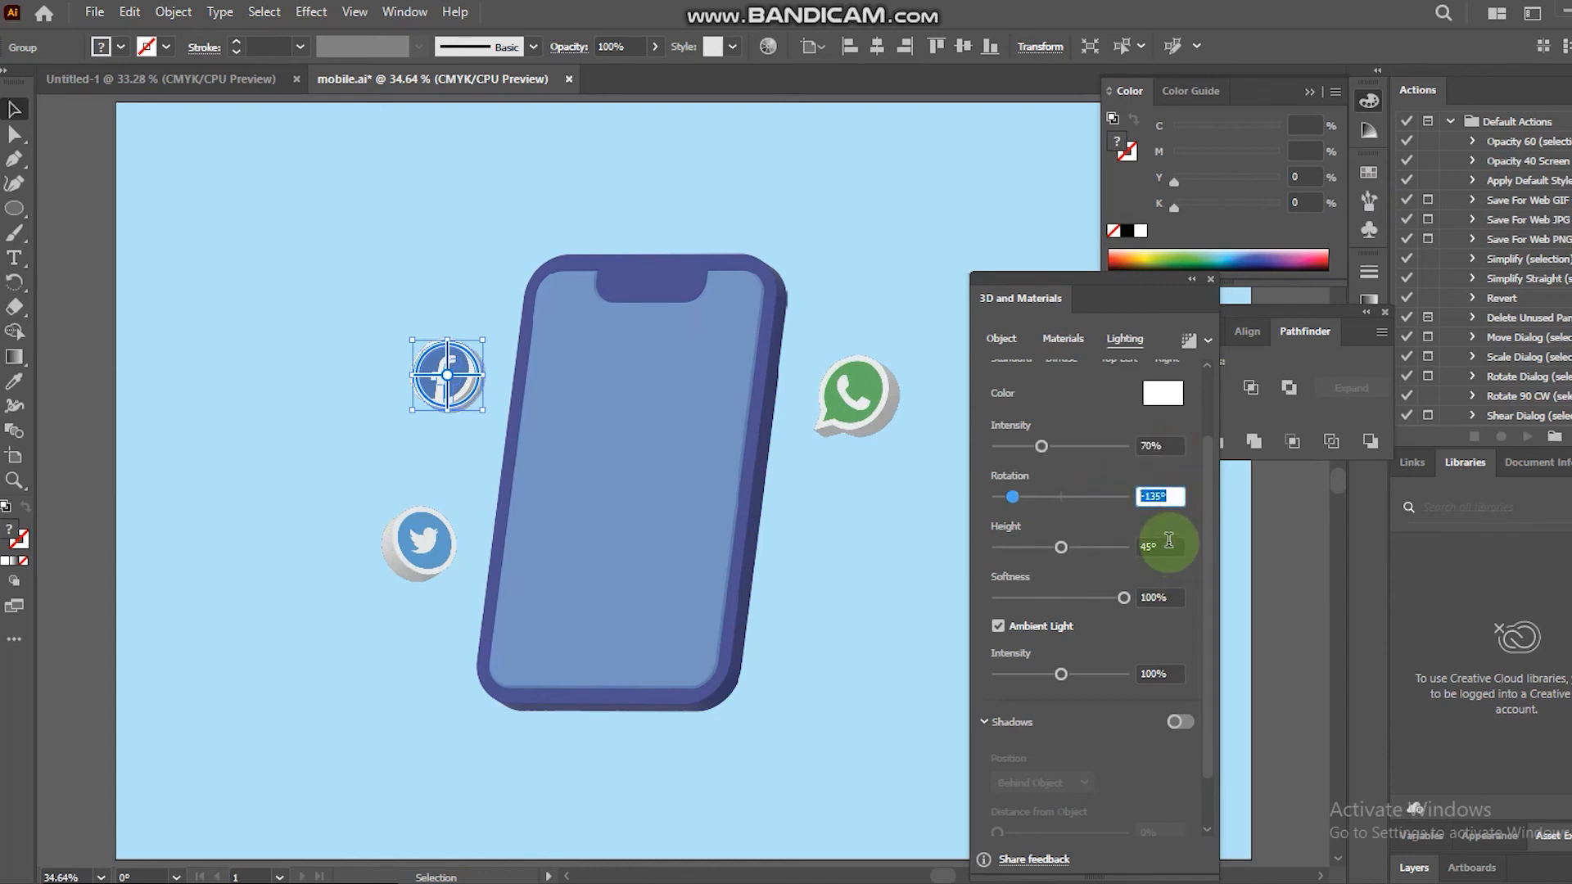
pyautogui.click(1162, 597)
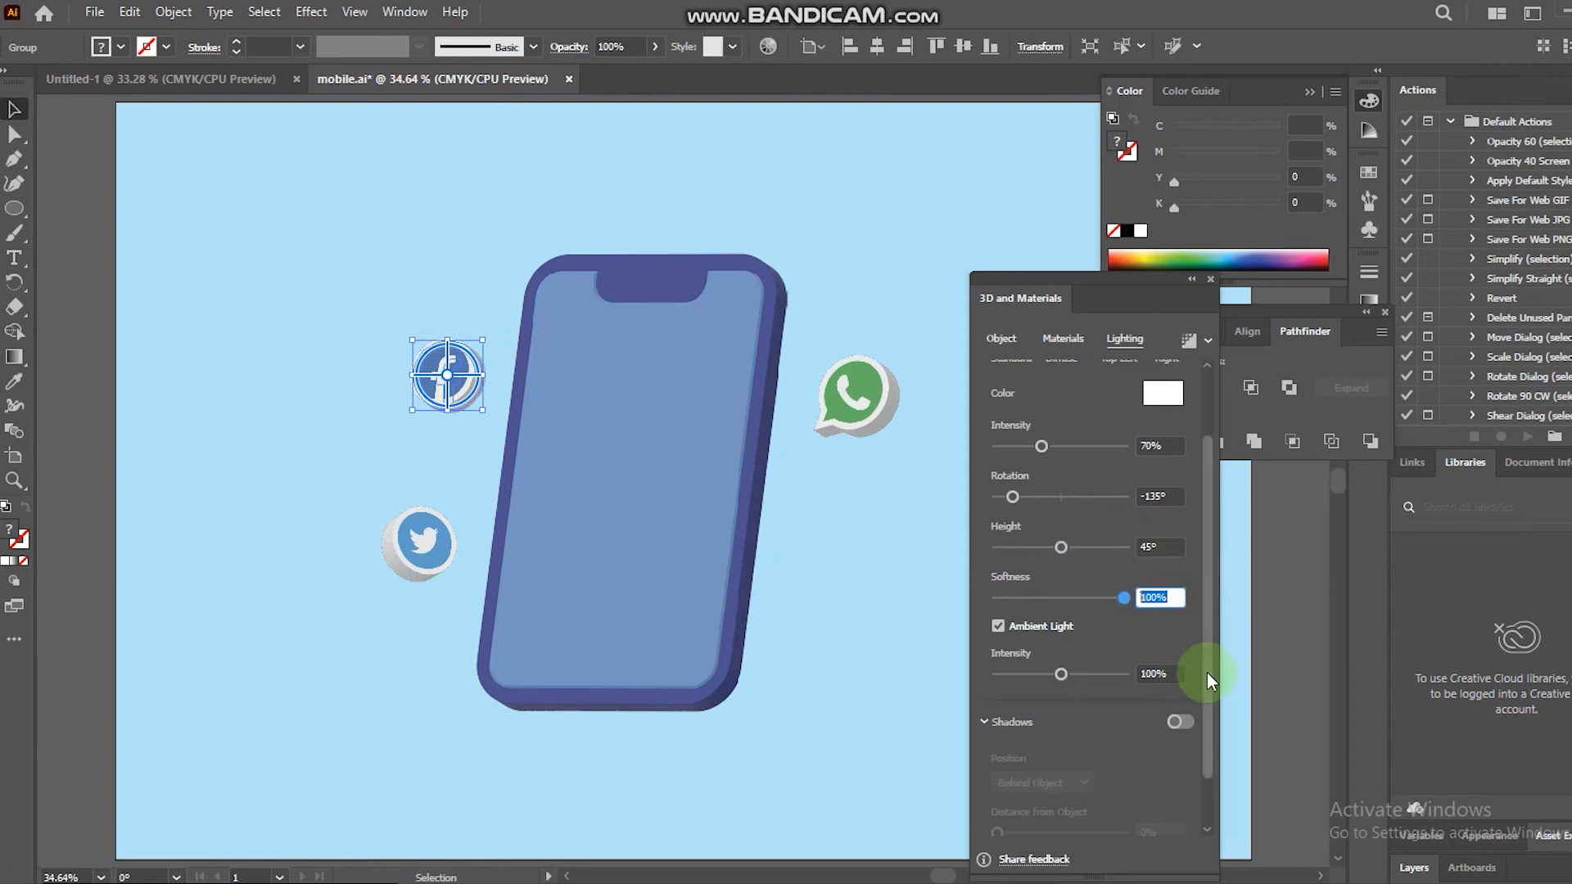
pyautogui.click(1178, 673)
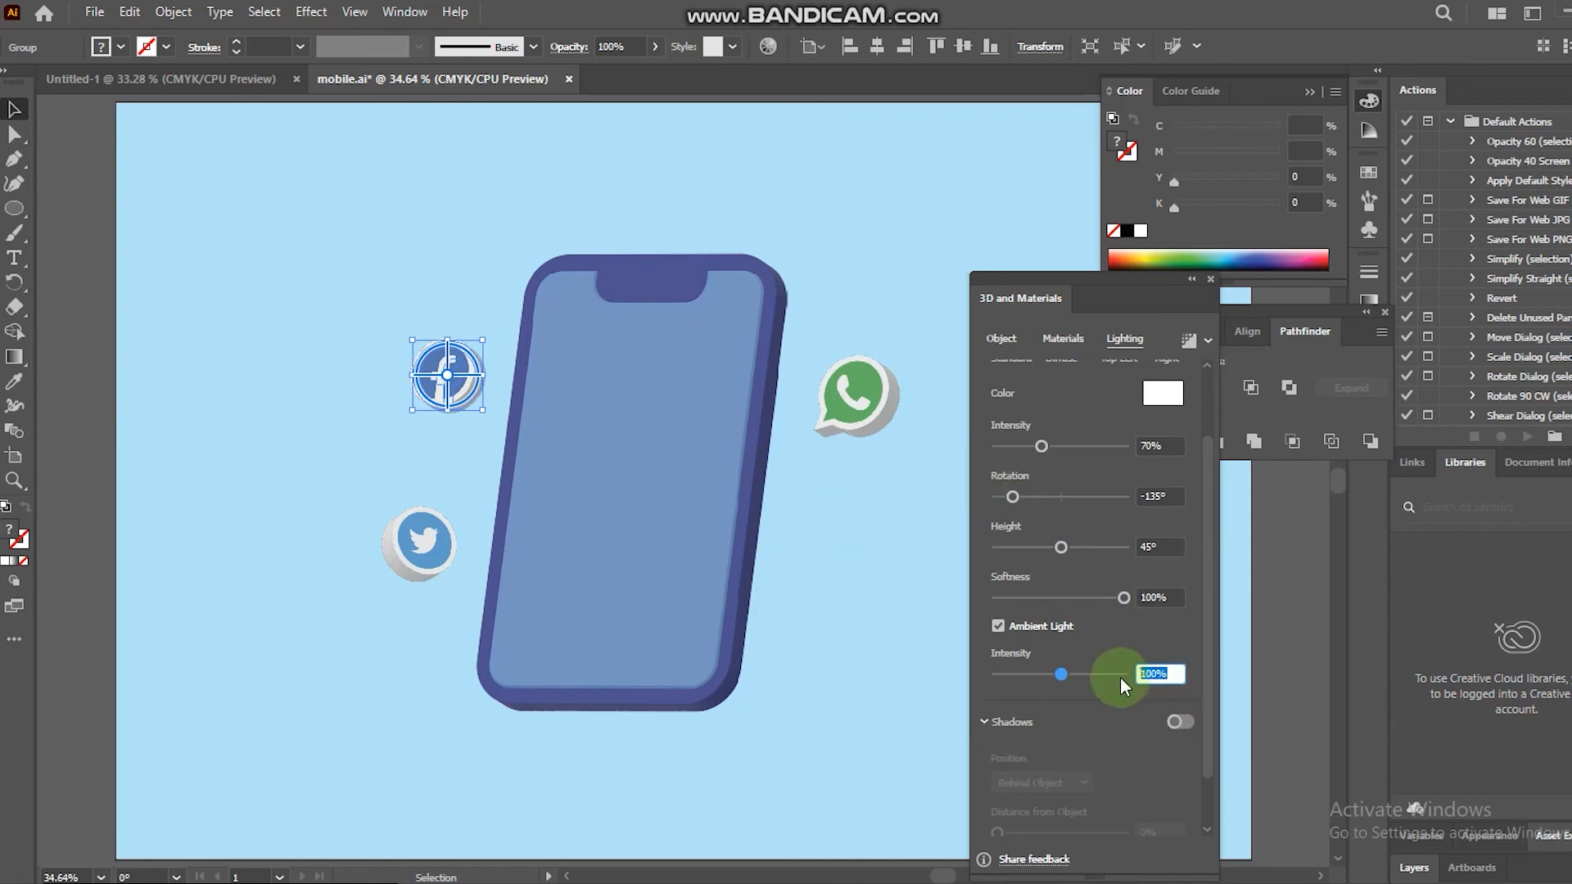
pyautogui.click(1115, 624)
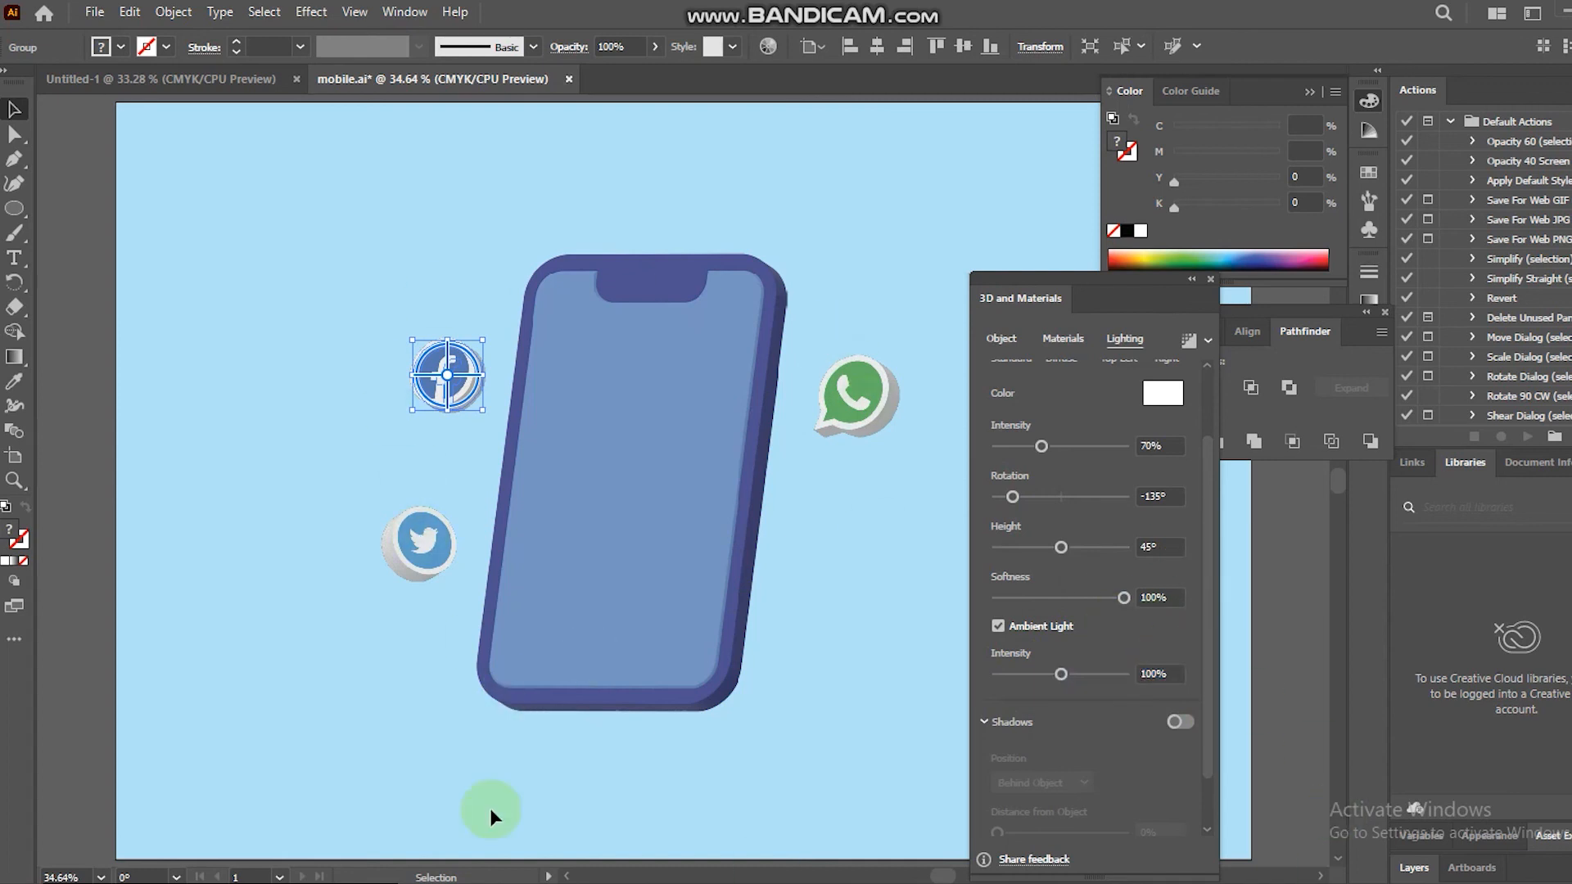
pyautogui.click(210, 465)
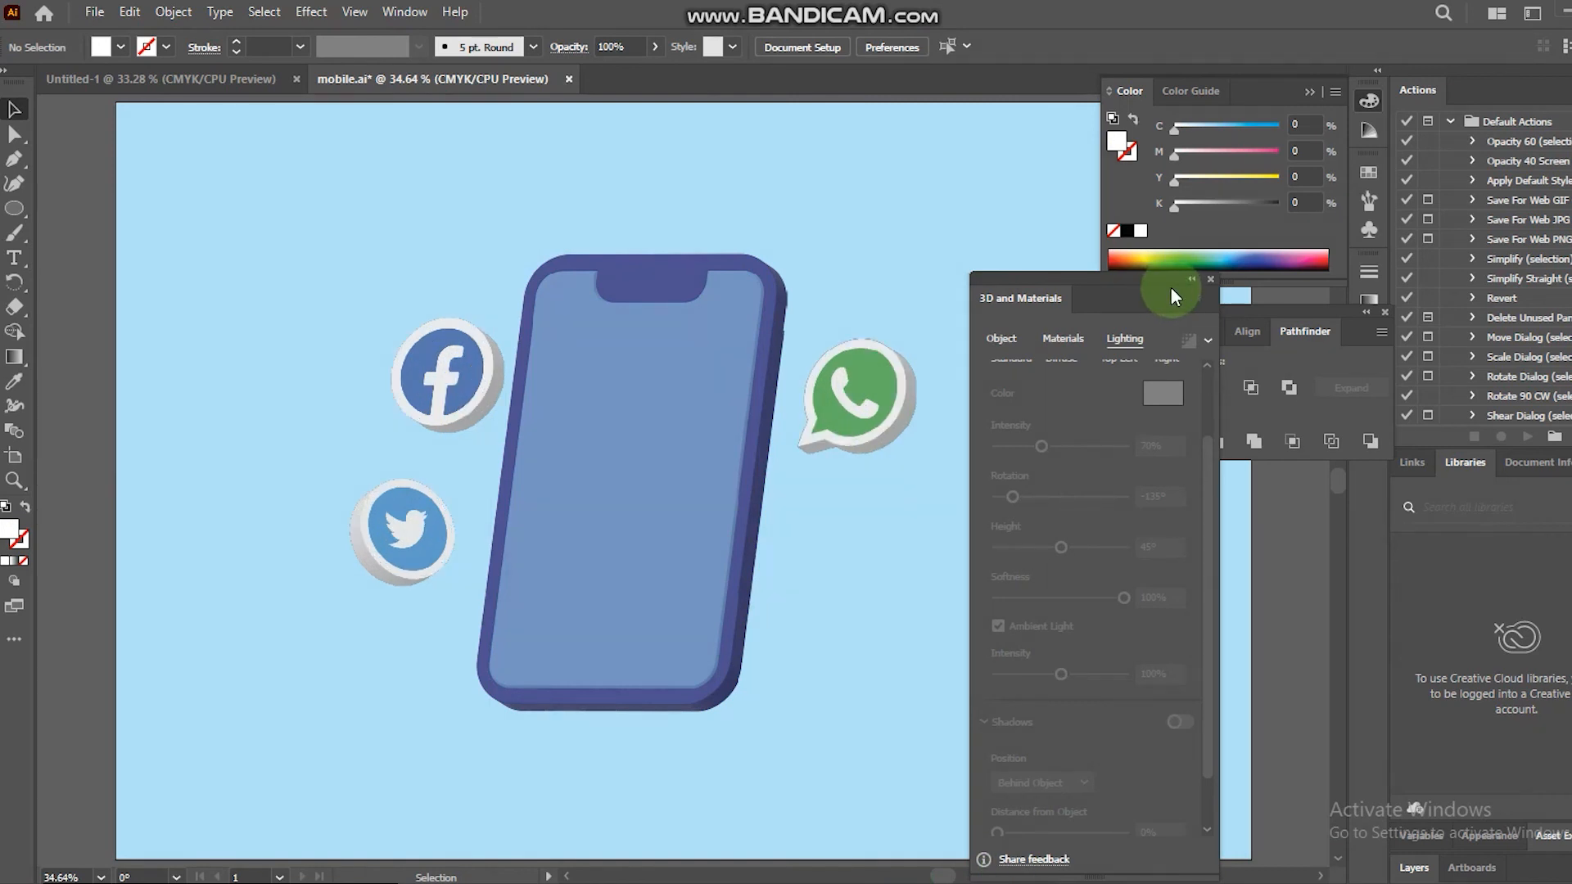
# Draw a short curved Pen path below the WhatsApp icon, give it a white stroke with no fill, and select it.
pyautogui.click(13, 158)
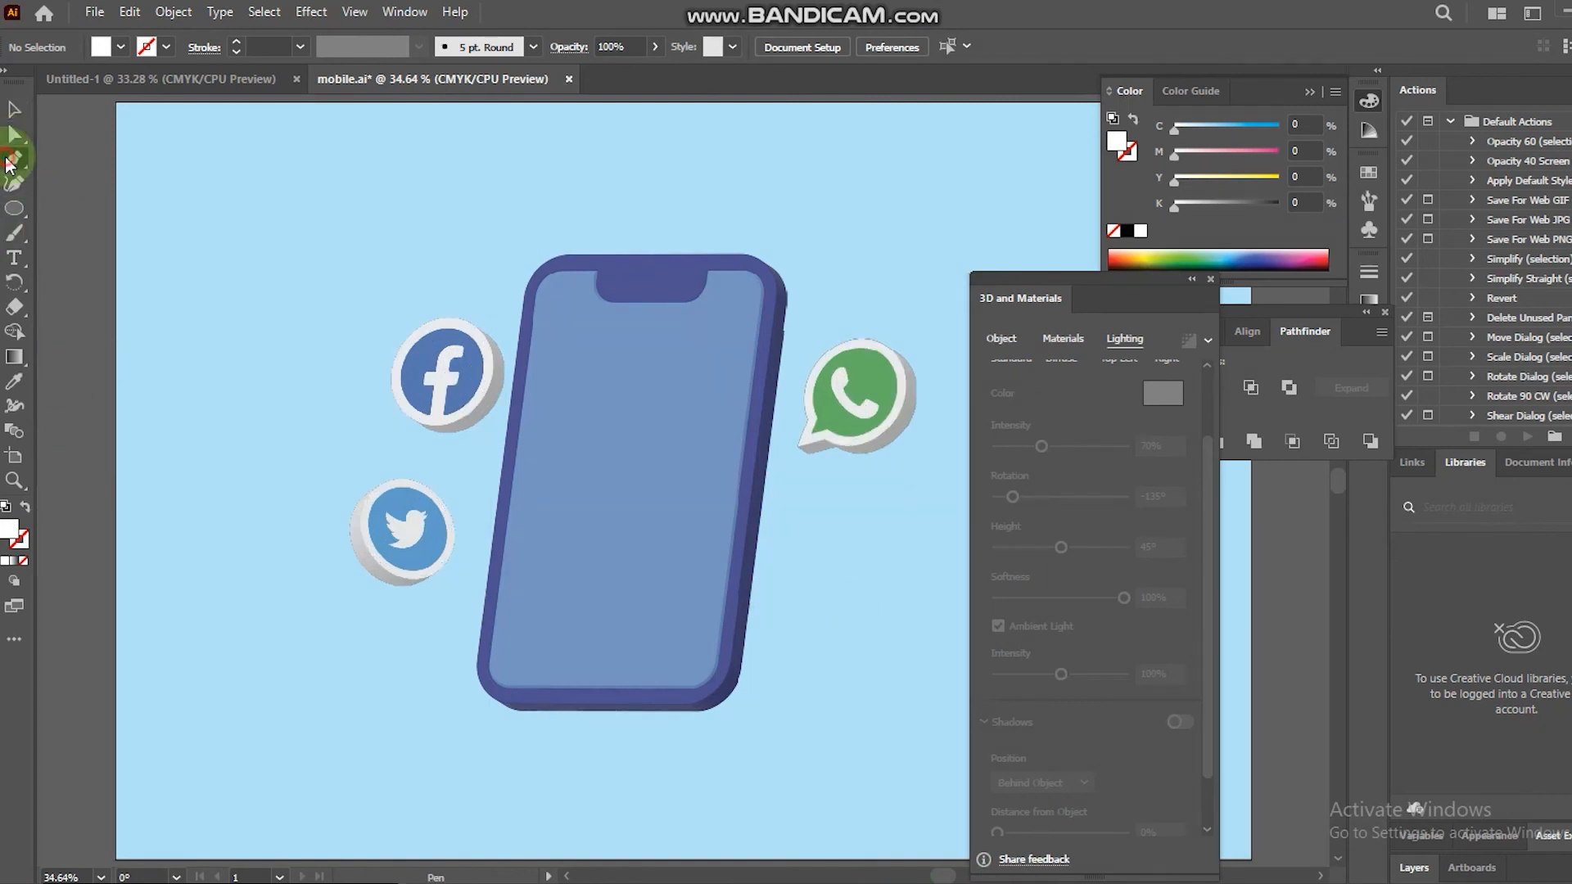
pyautogui.click(822, 620)
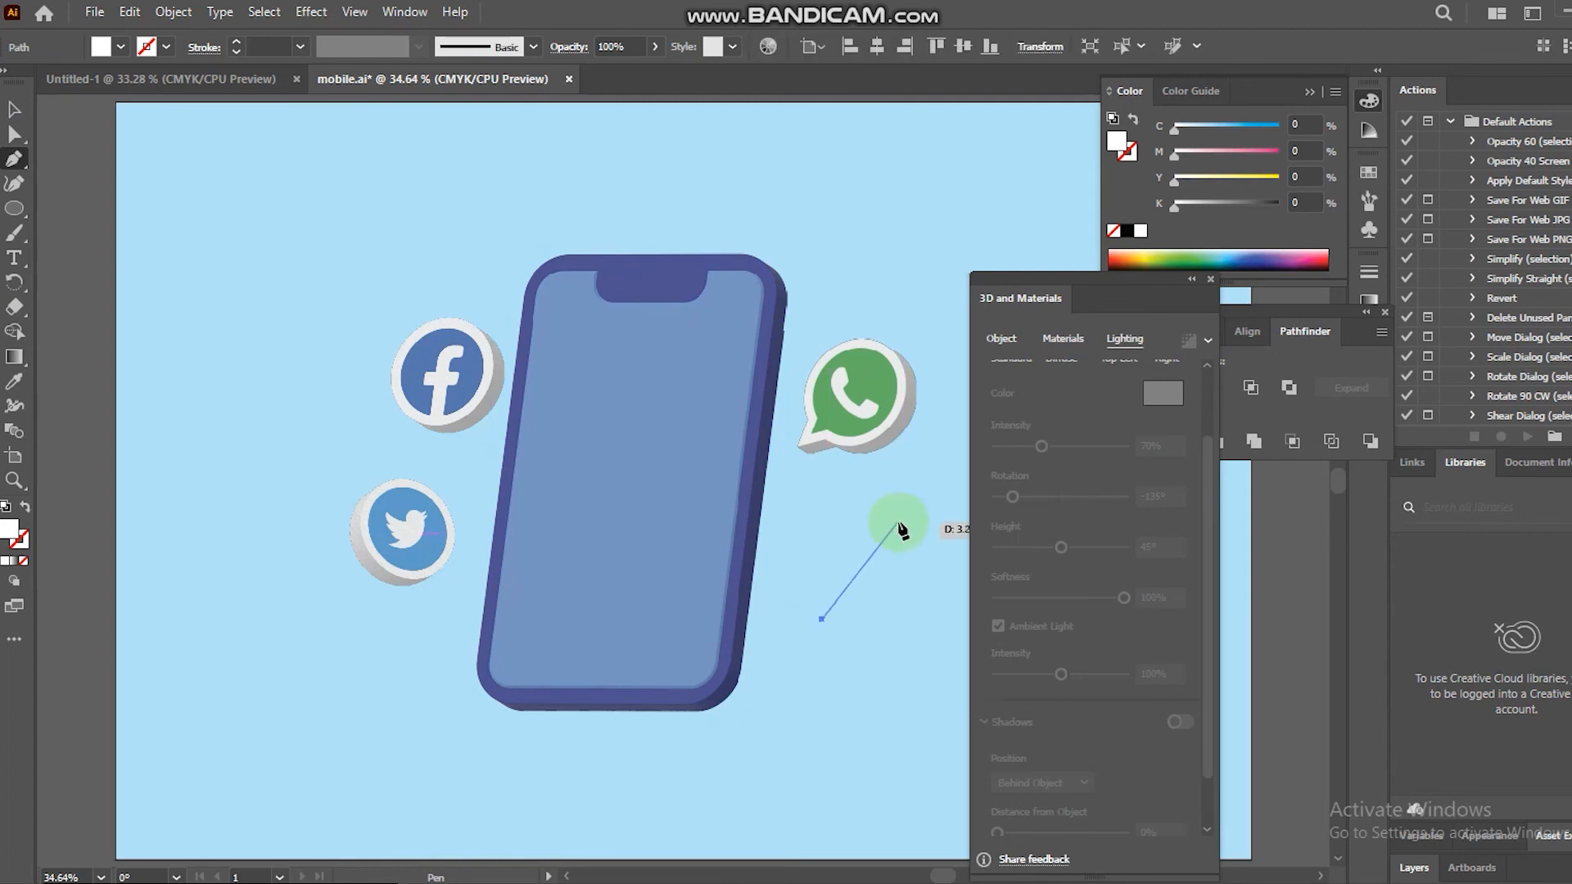
pyautogui.moveTo(897, 520); pyautogui.dragTo(885, 473)
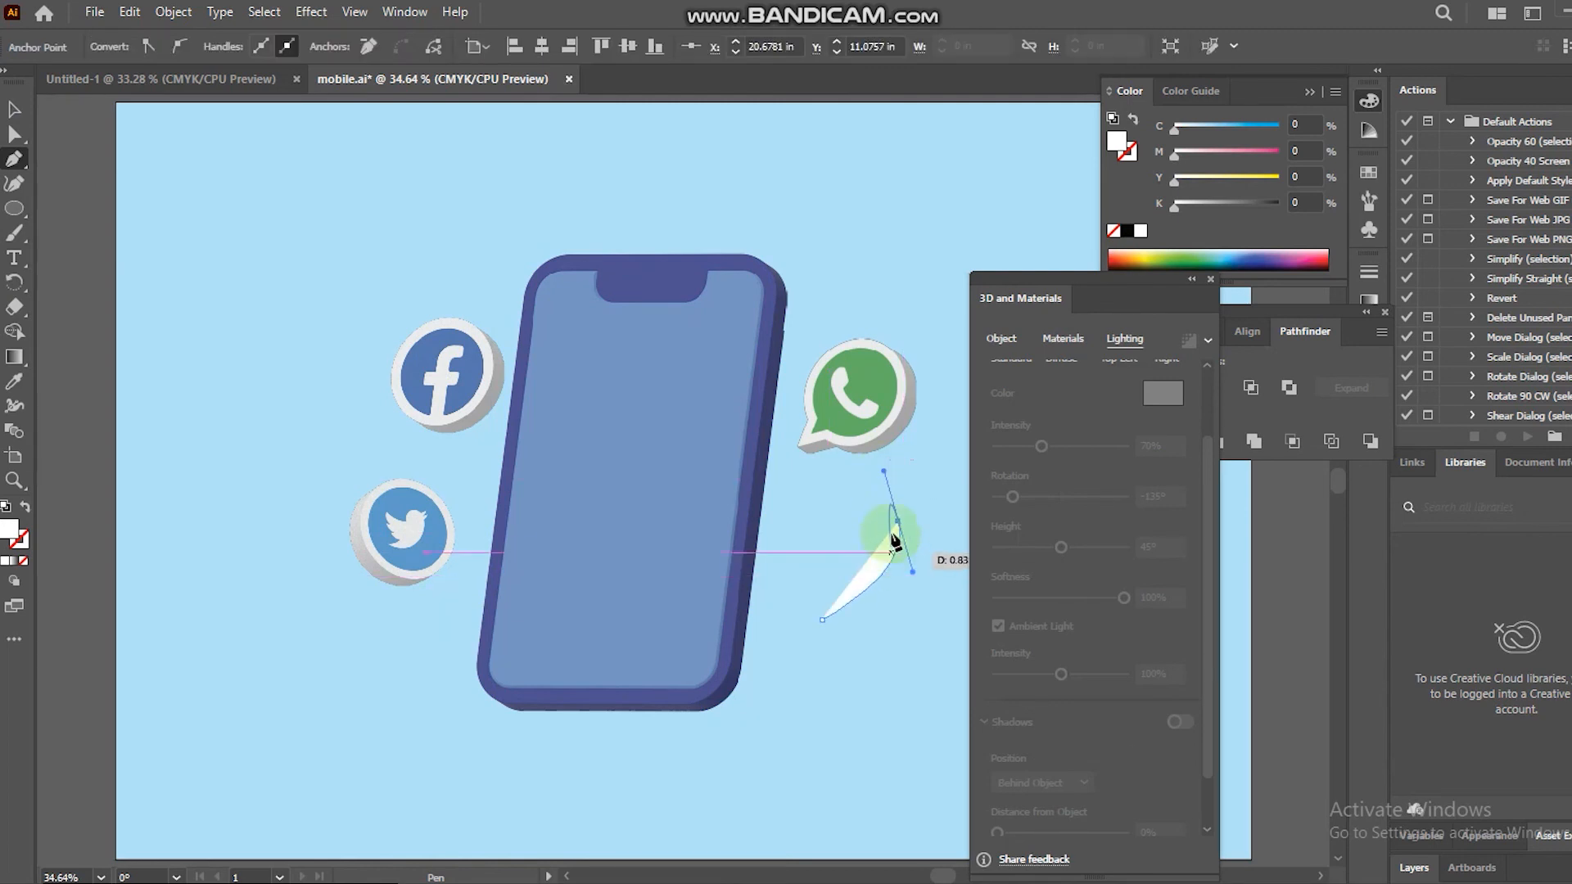
pyautogui.click(25, 507)
pyautogui.click(14, 109)
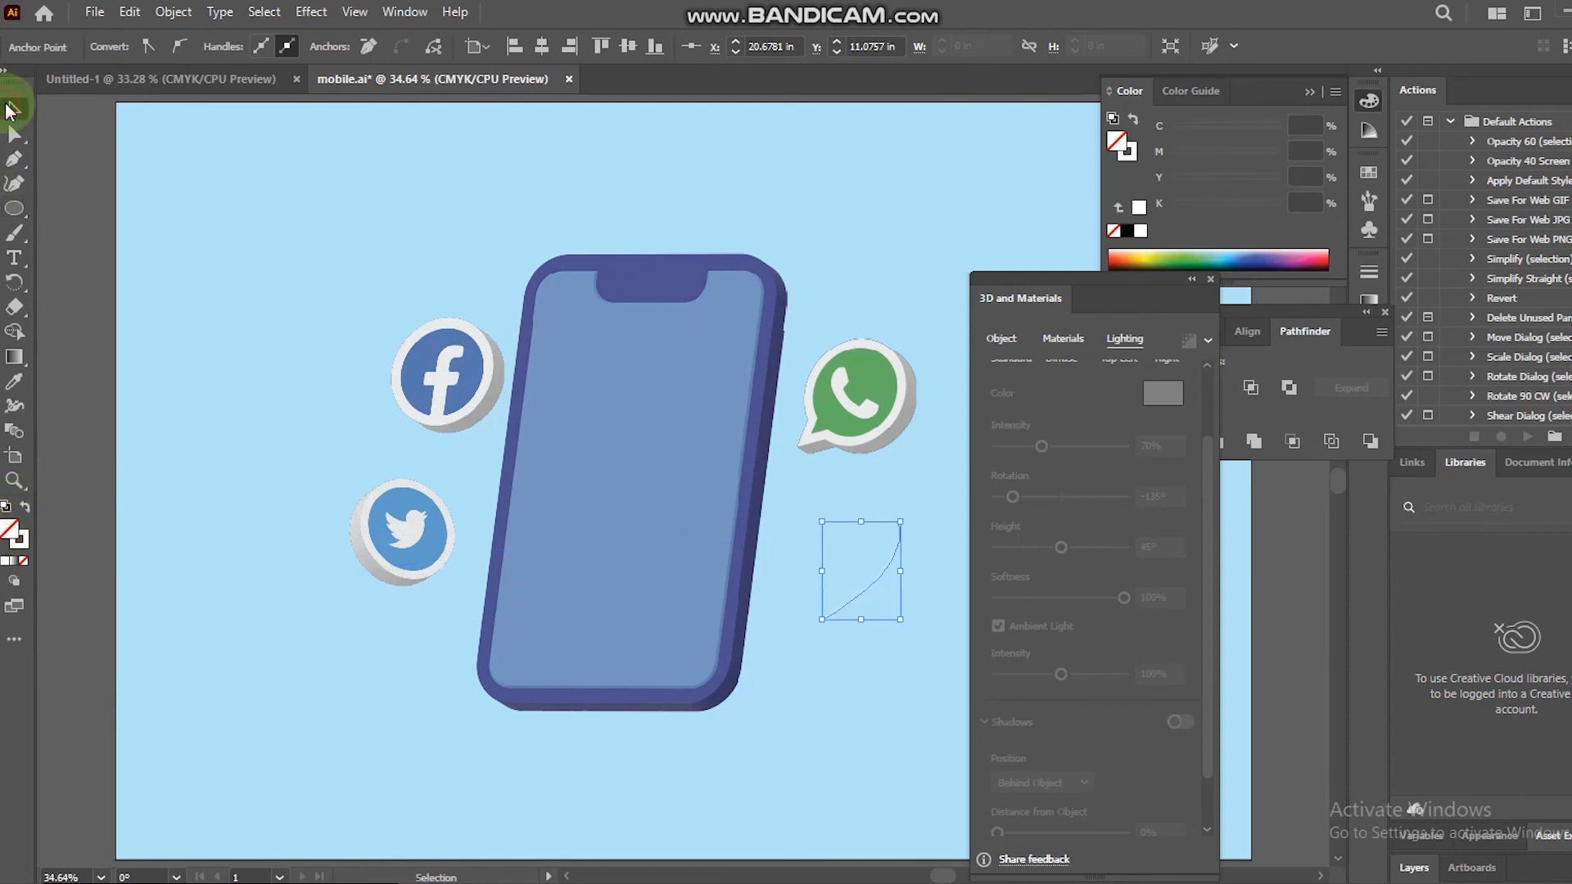
pyautogui.click(894, 572)
pyautogui.click(894, 572)
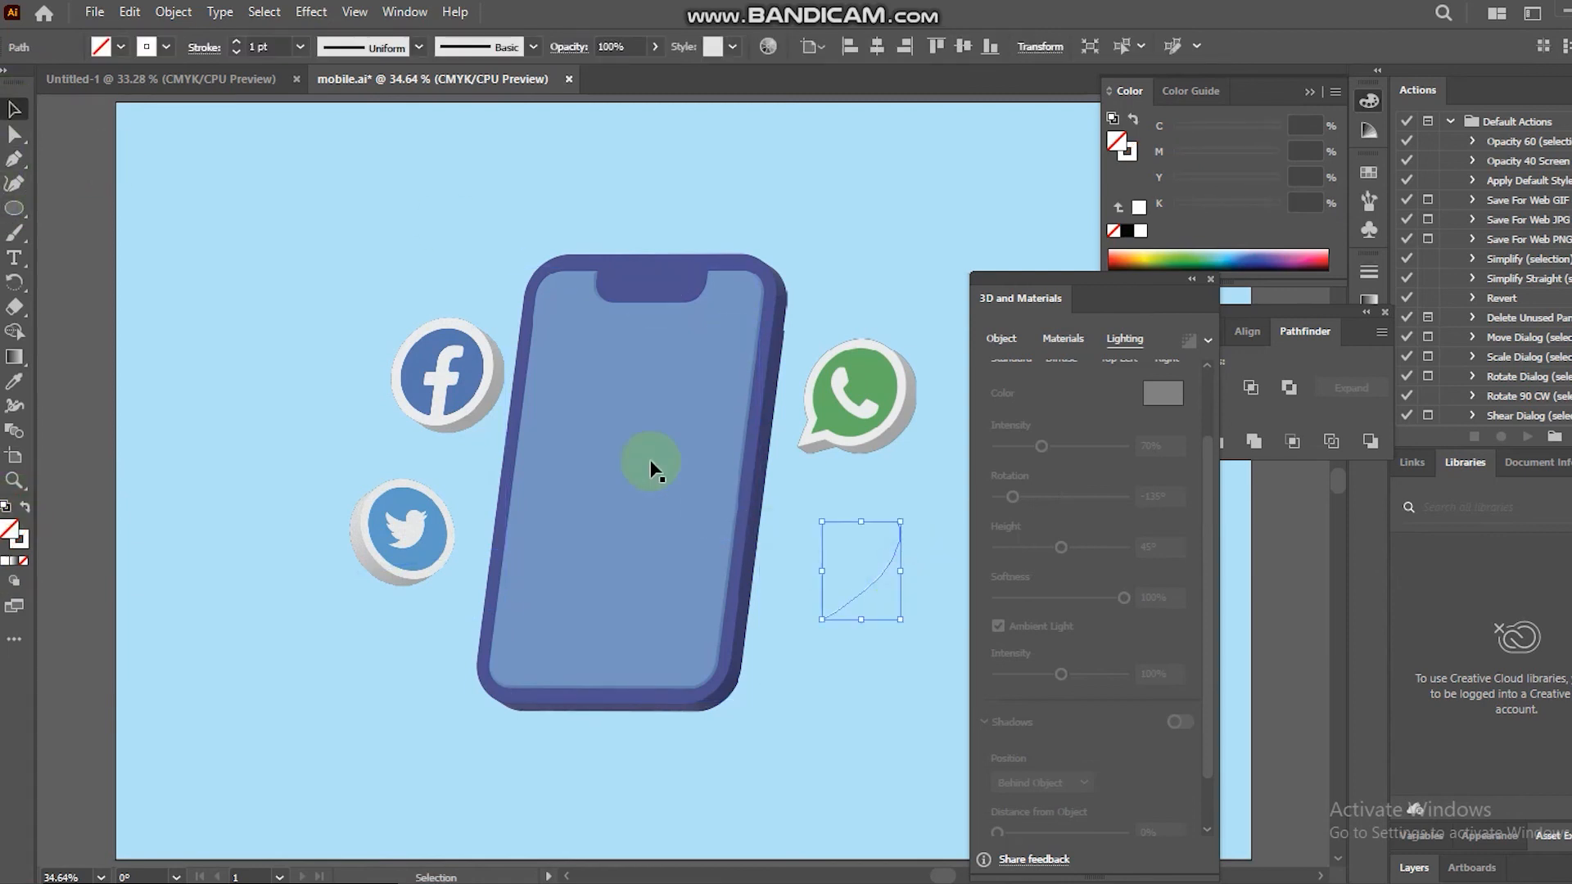
# Add an arrowhead to the upper end of the curved path below the WhatsApp icon.
pyautogui.click(204, 47)
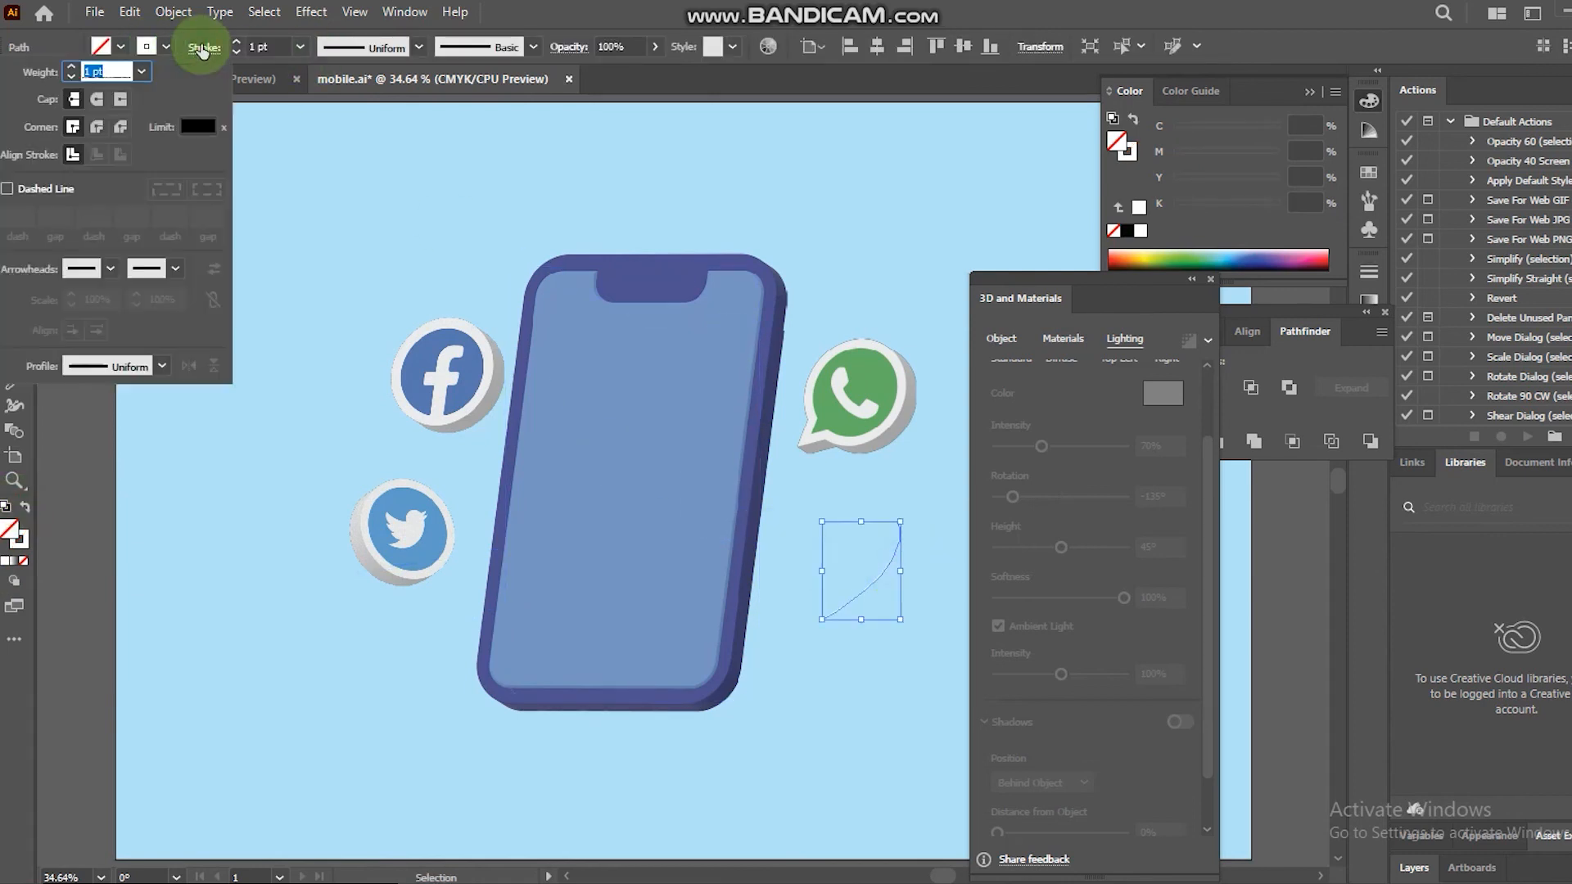
pyautogui.click(111, 269)
pyautogui.click(178, 260)
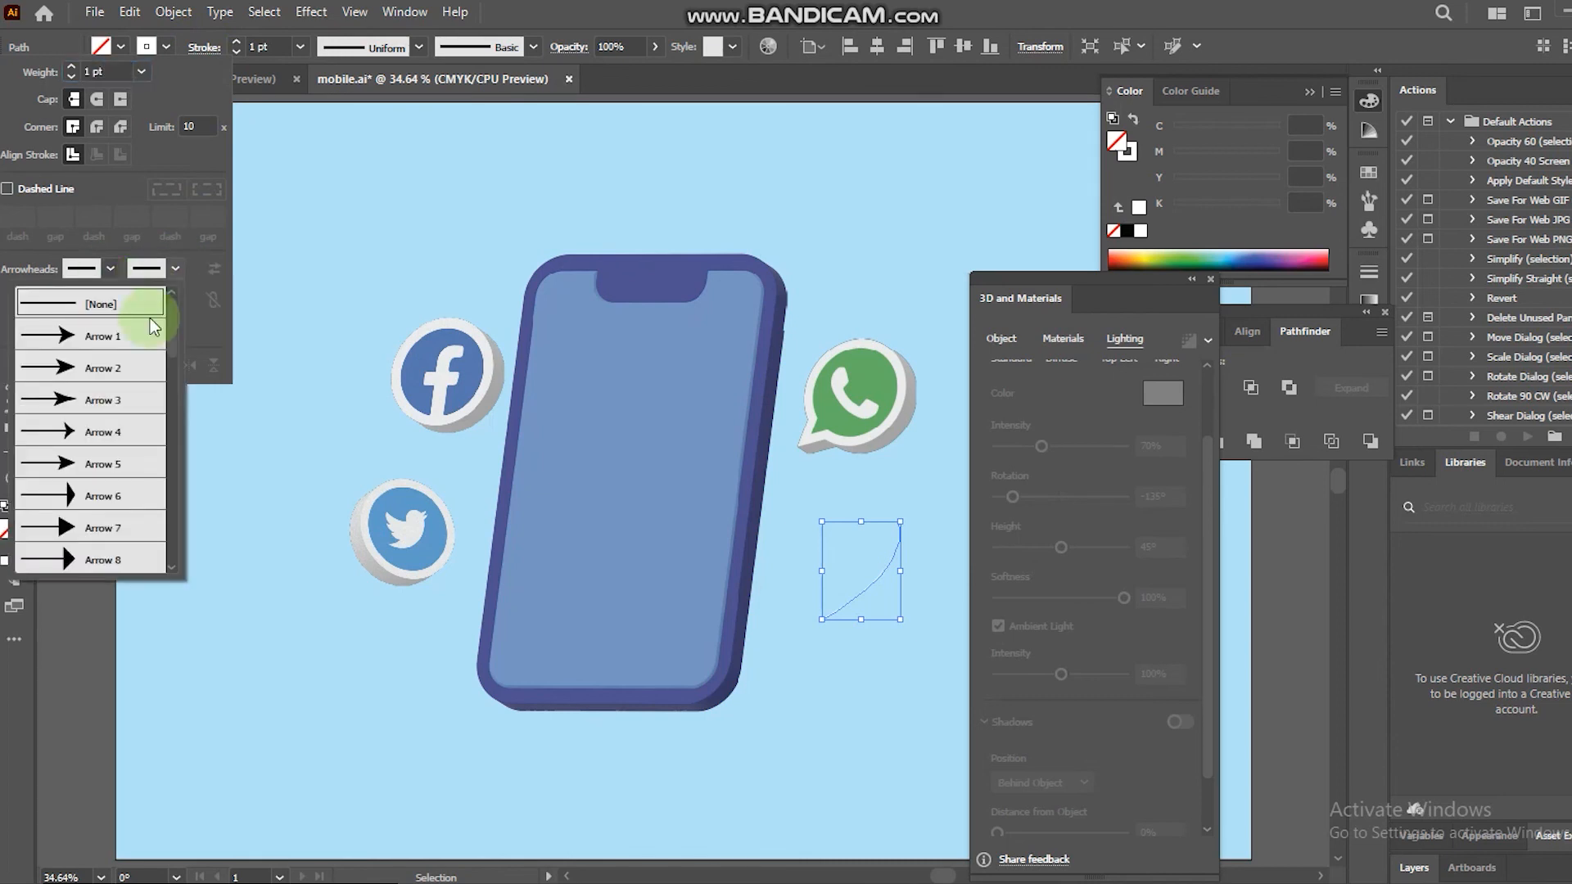
pyautogui.click(77, 432)
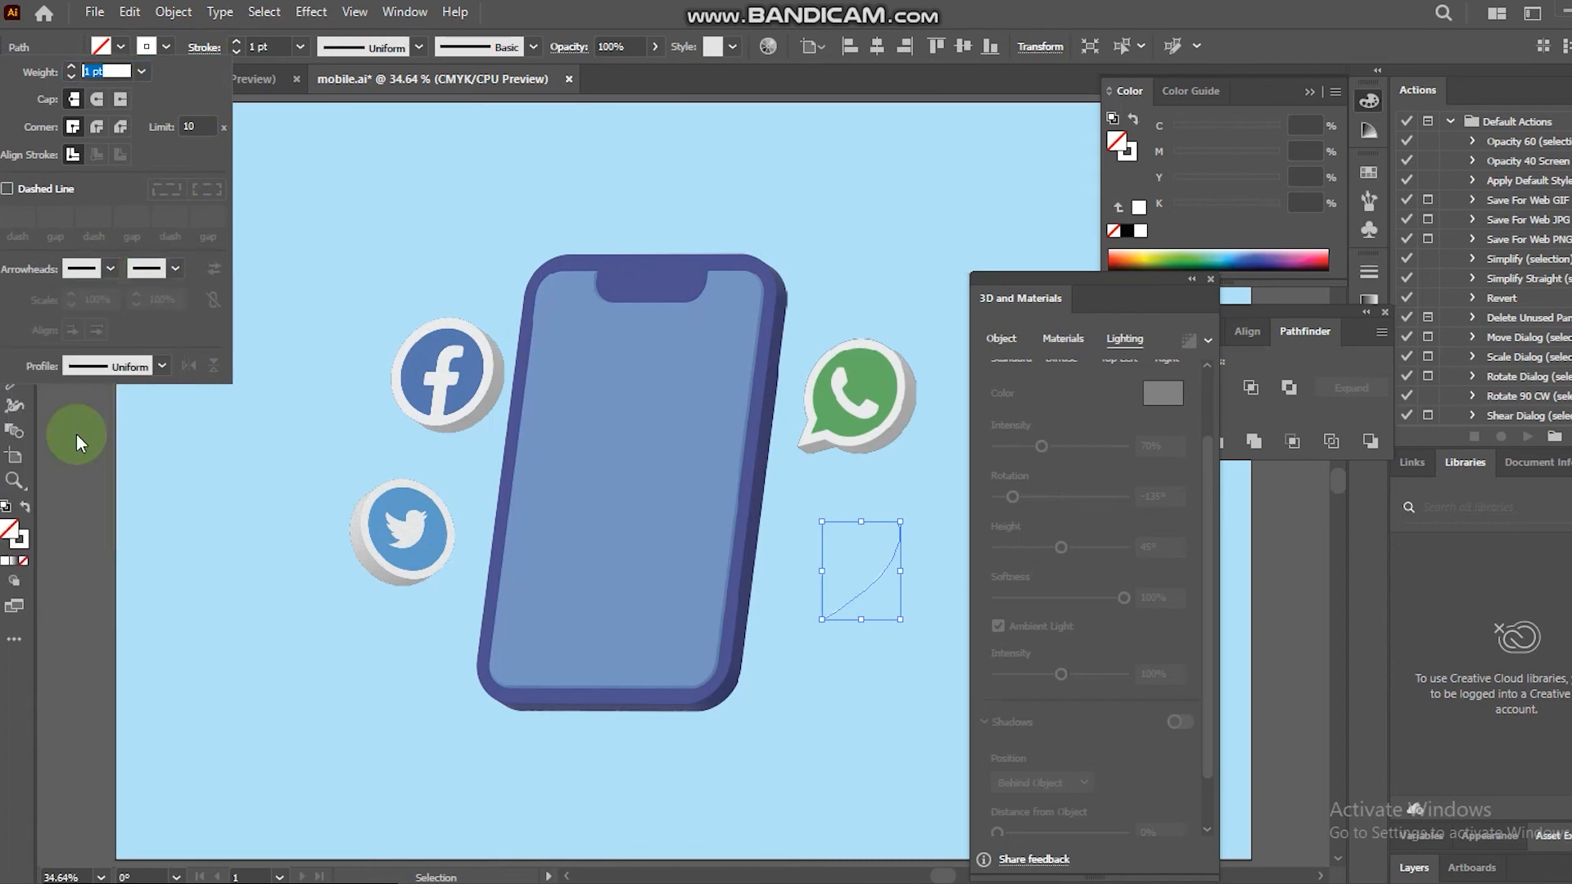
pyautogui.click(198, 432)
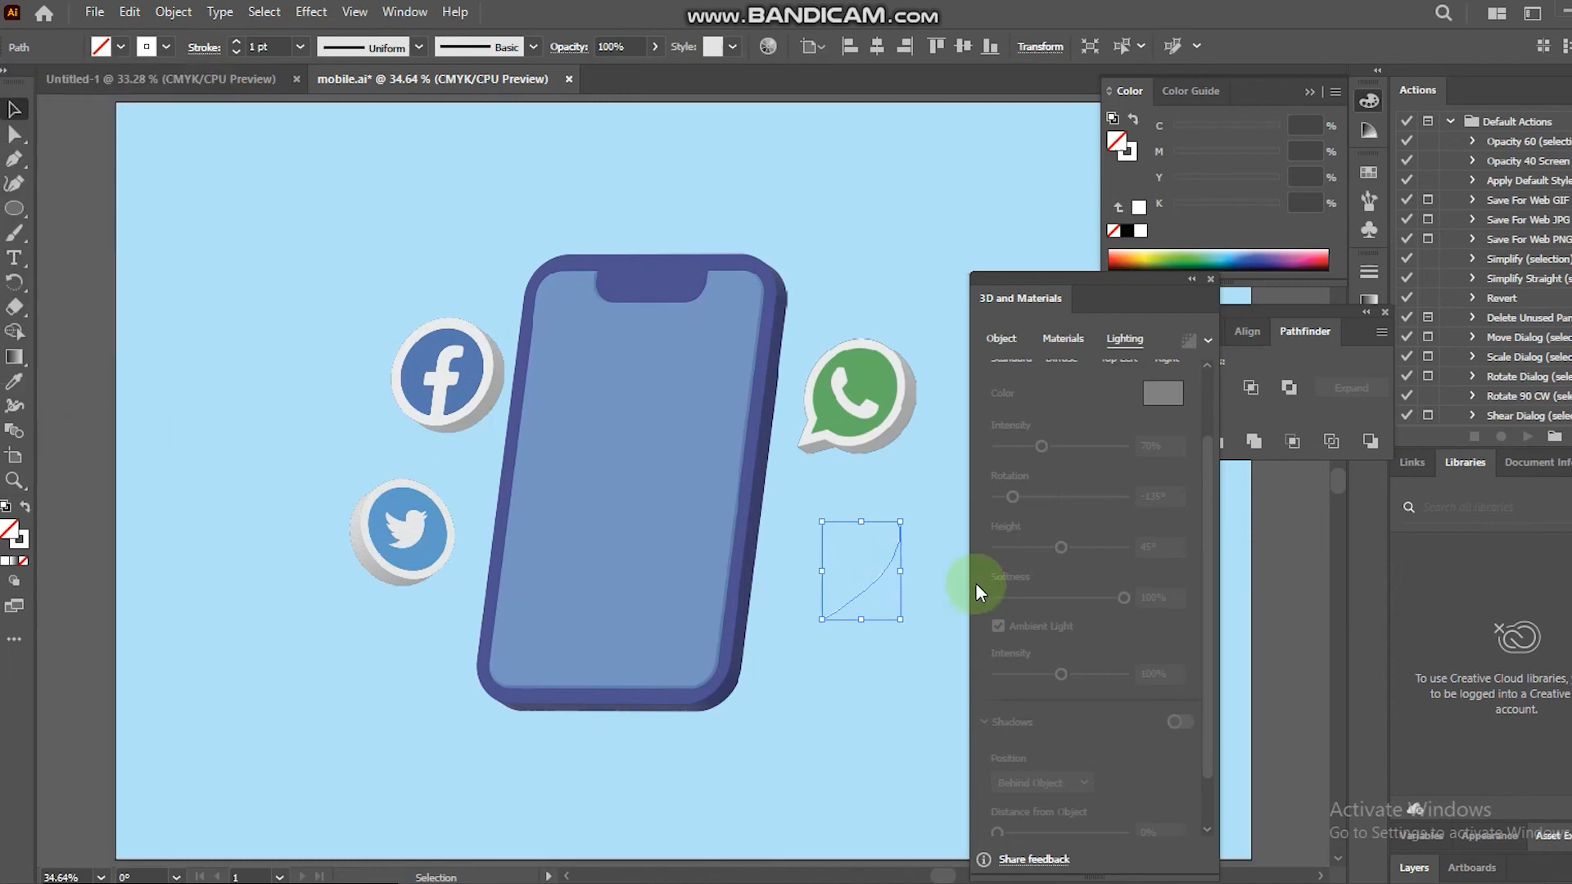
pyautogui.click(933, 577)
pyautogui.click(895, 568)
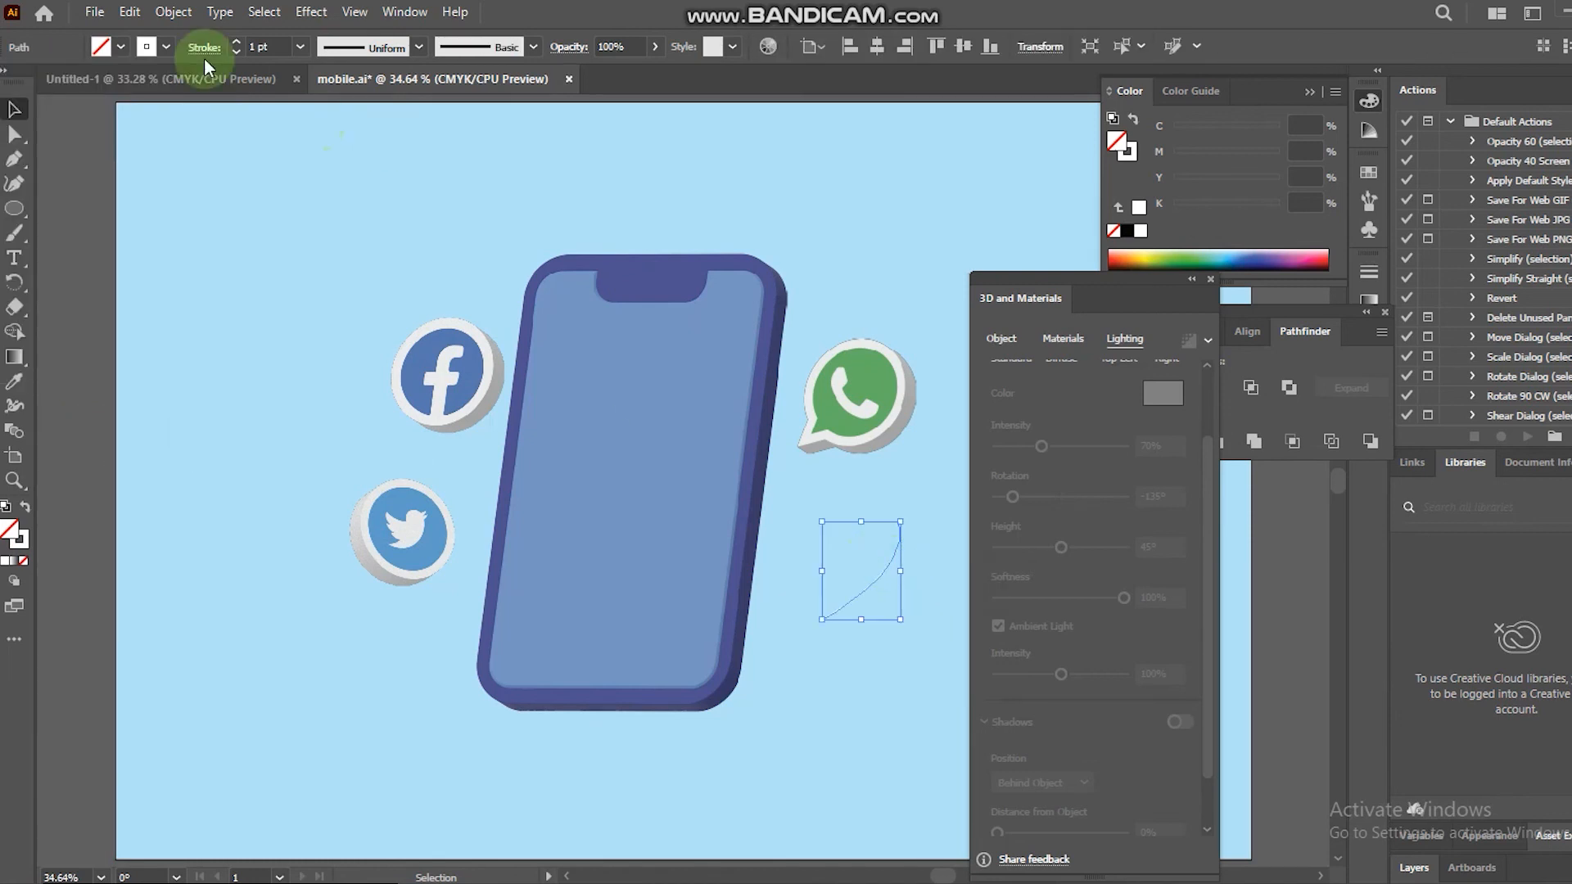
# Set the curved arrow's stroke weight to 10 pt and deselect it.
pyautogui.click(233, 44)
pyautogui.click(234, 44)
pyautogui.click(233, 44)
pyautogui.click(234, 45)
pyautogui.doubleClick(234, 44)
pyautogui.click(233, 44)
pyautogui.click(234, 44)
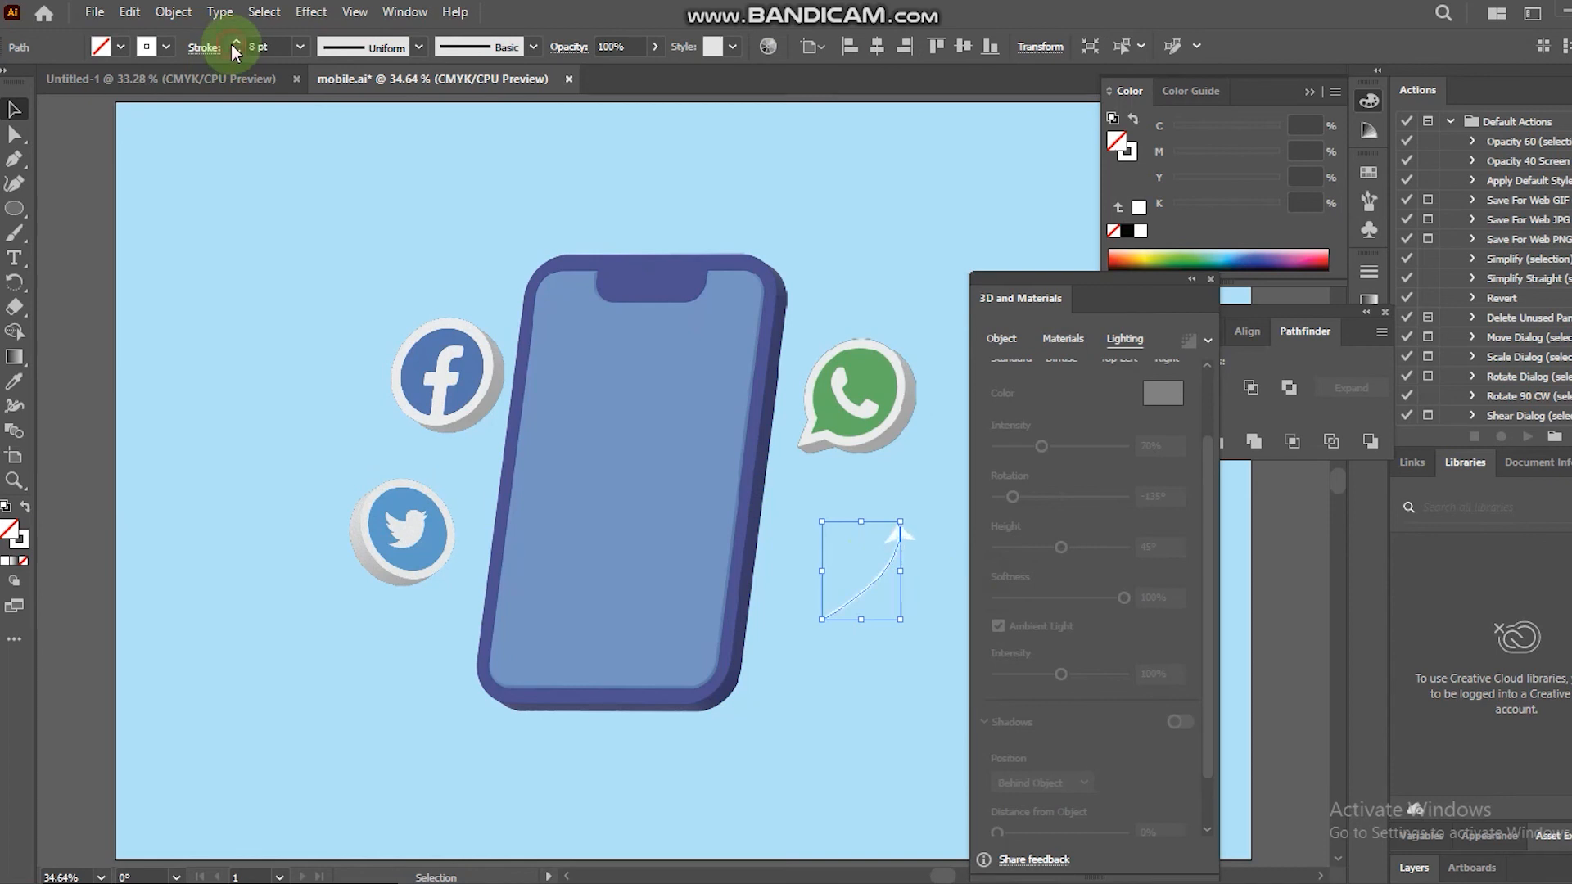
pyautogui.click(234, 45)
pyautogui.click(287, 216)
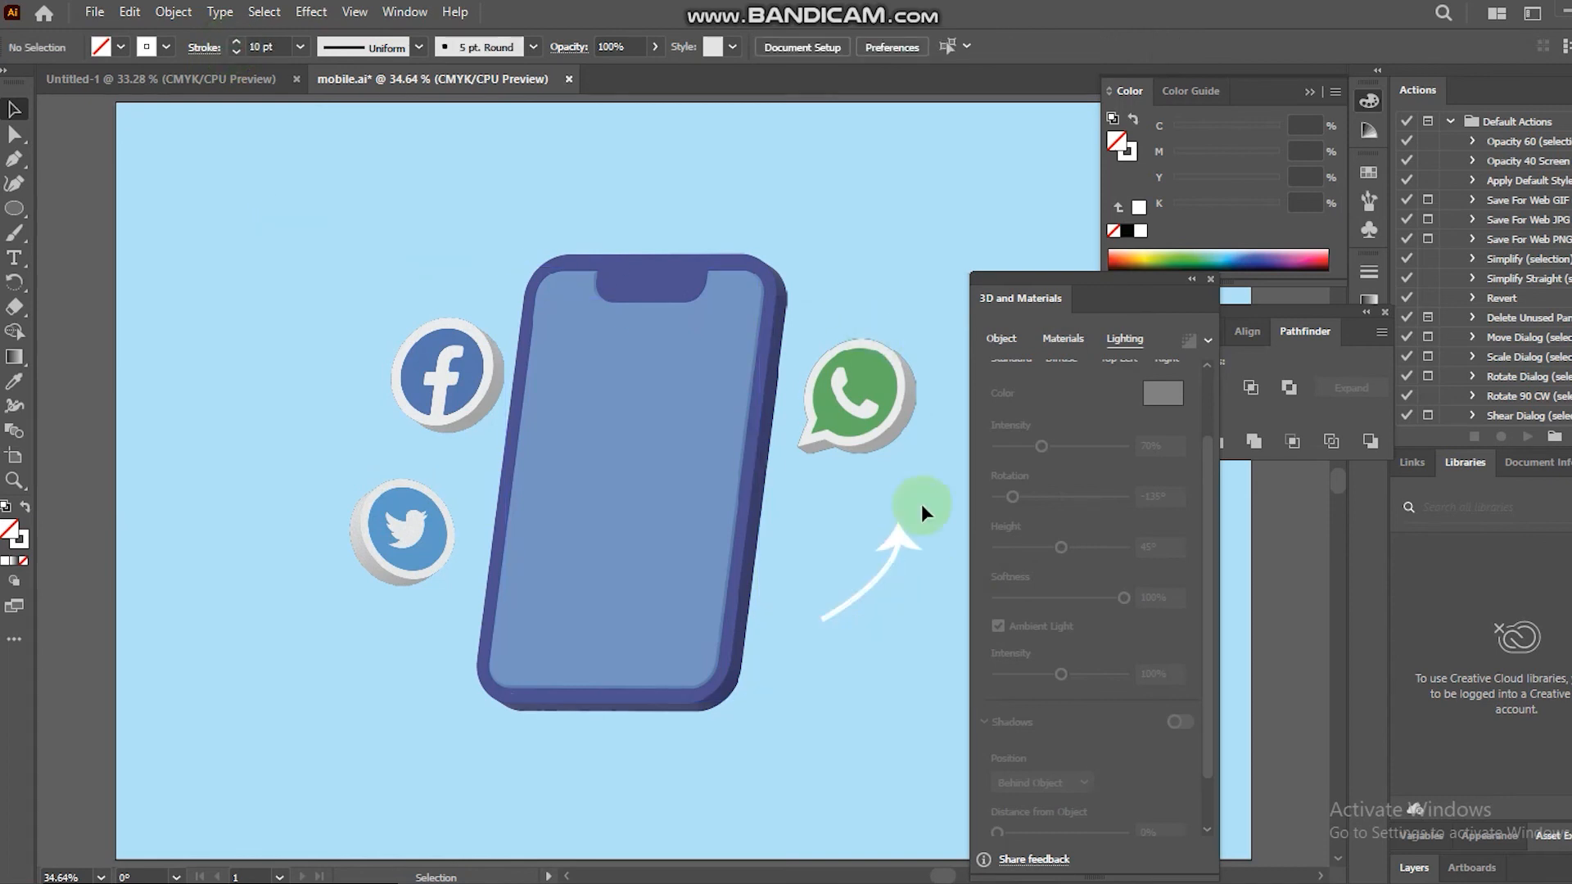
# Deepen the arrow's curve by pulling the direction handle of its upper anchor point downward, and deselect the path.
pyautogui.click(877, 579)
pyautogui.click(14, 133)
pyautogui.click(821, 619)
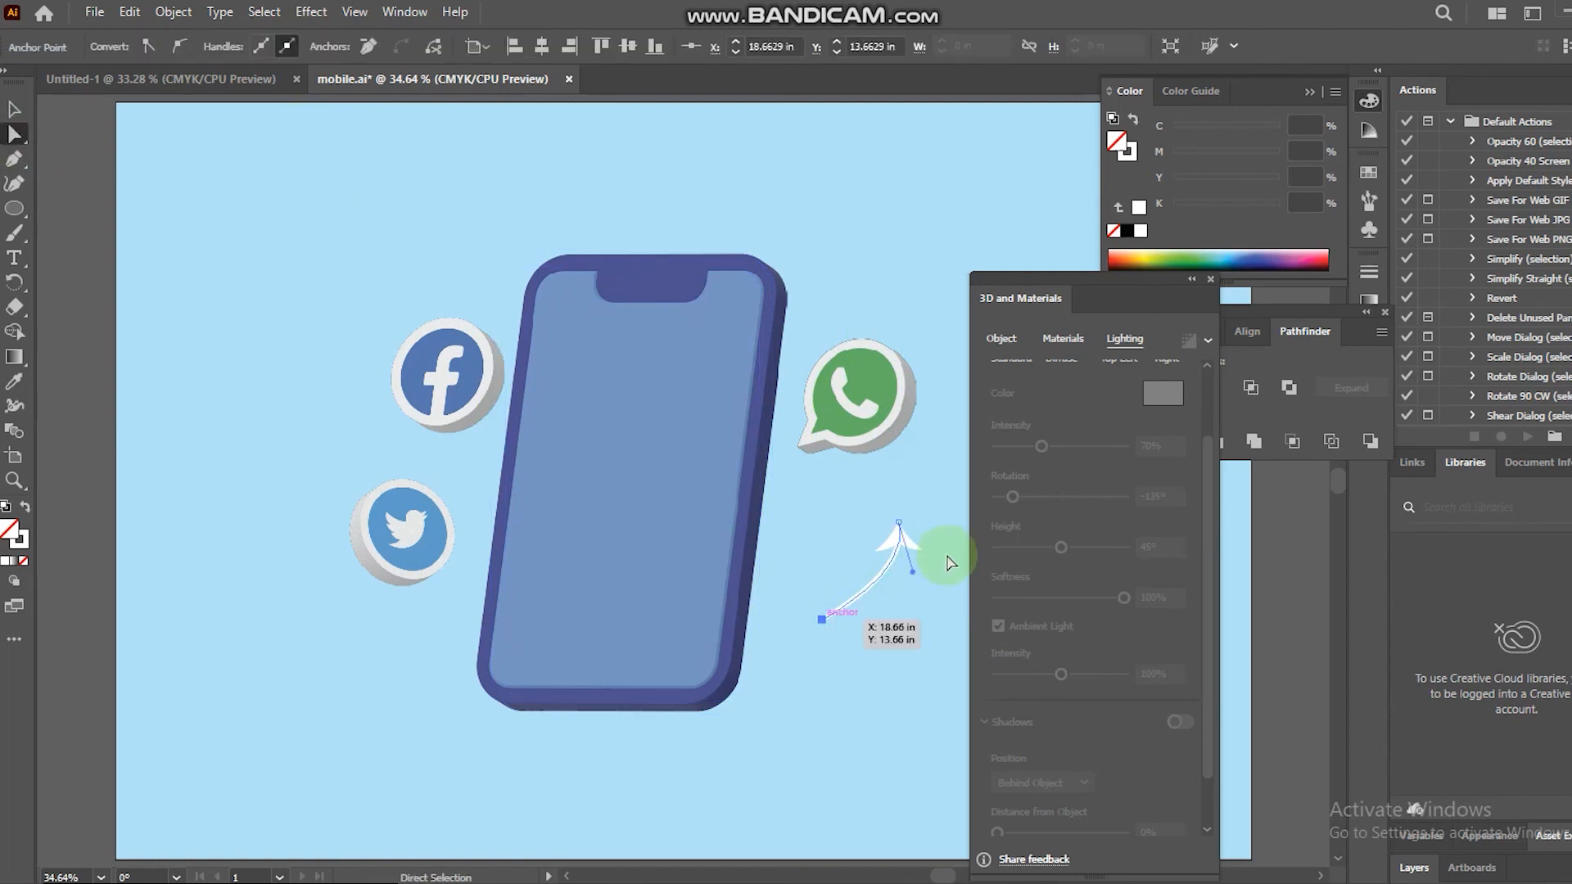
pyautogui.moveTo(911, 572); pyautogui.dragTo(913, 609)
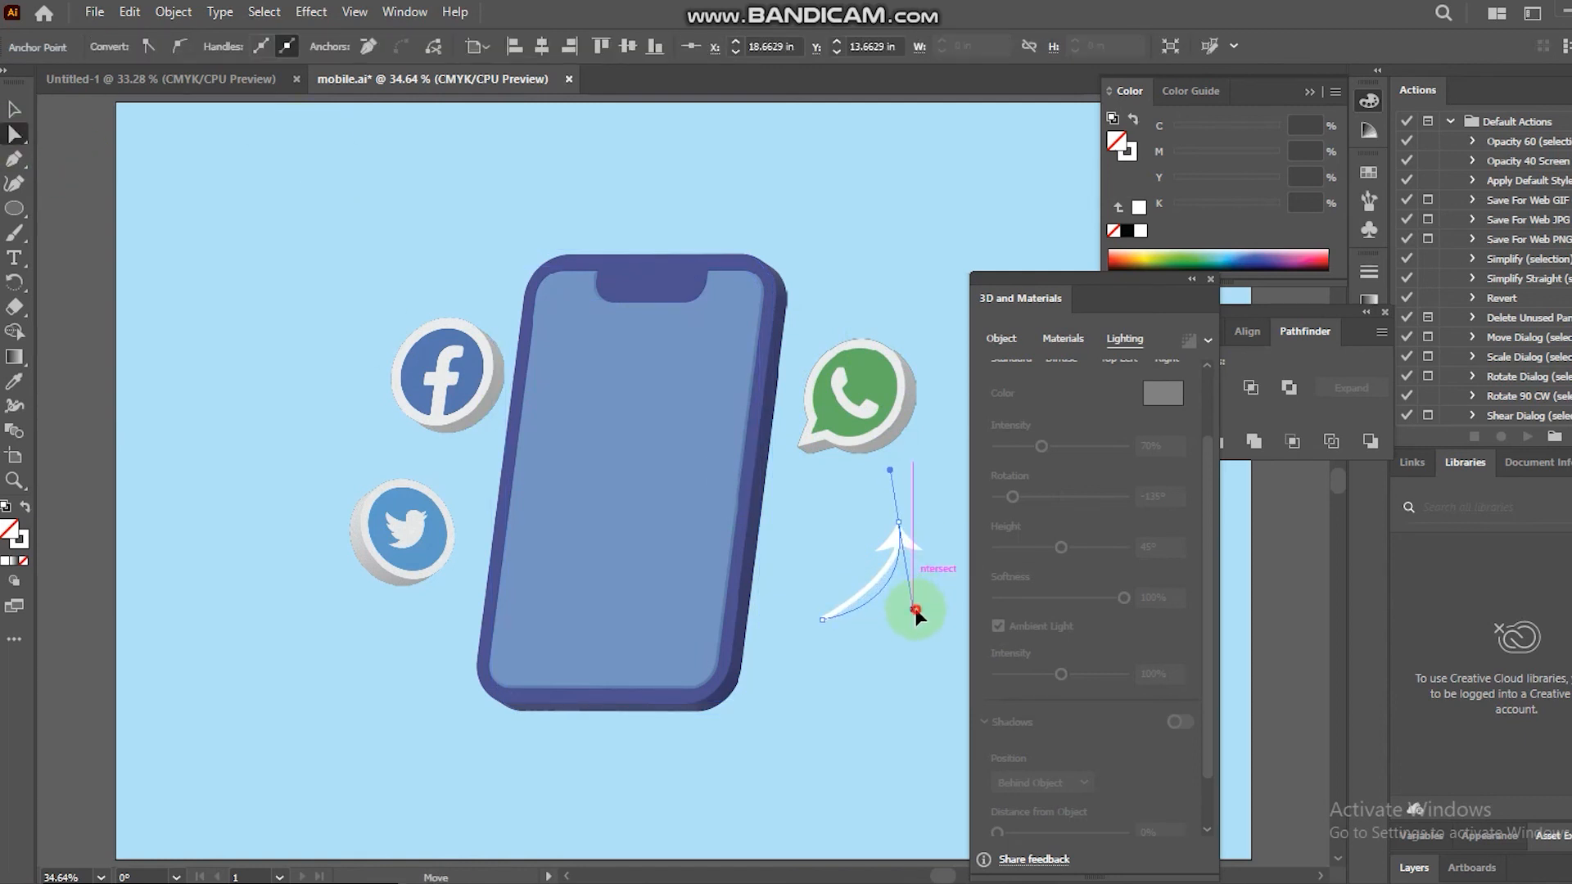
pyautogui.click(16, 109)
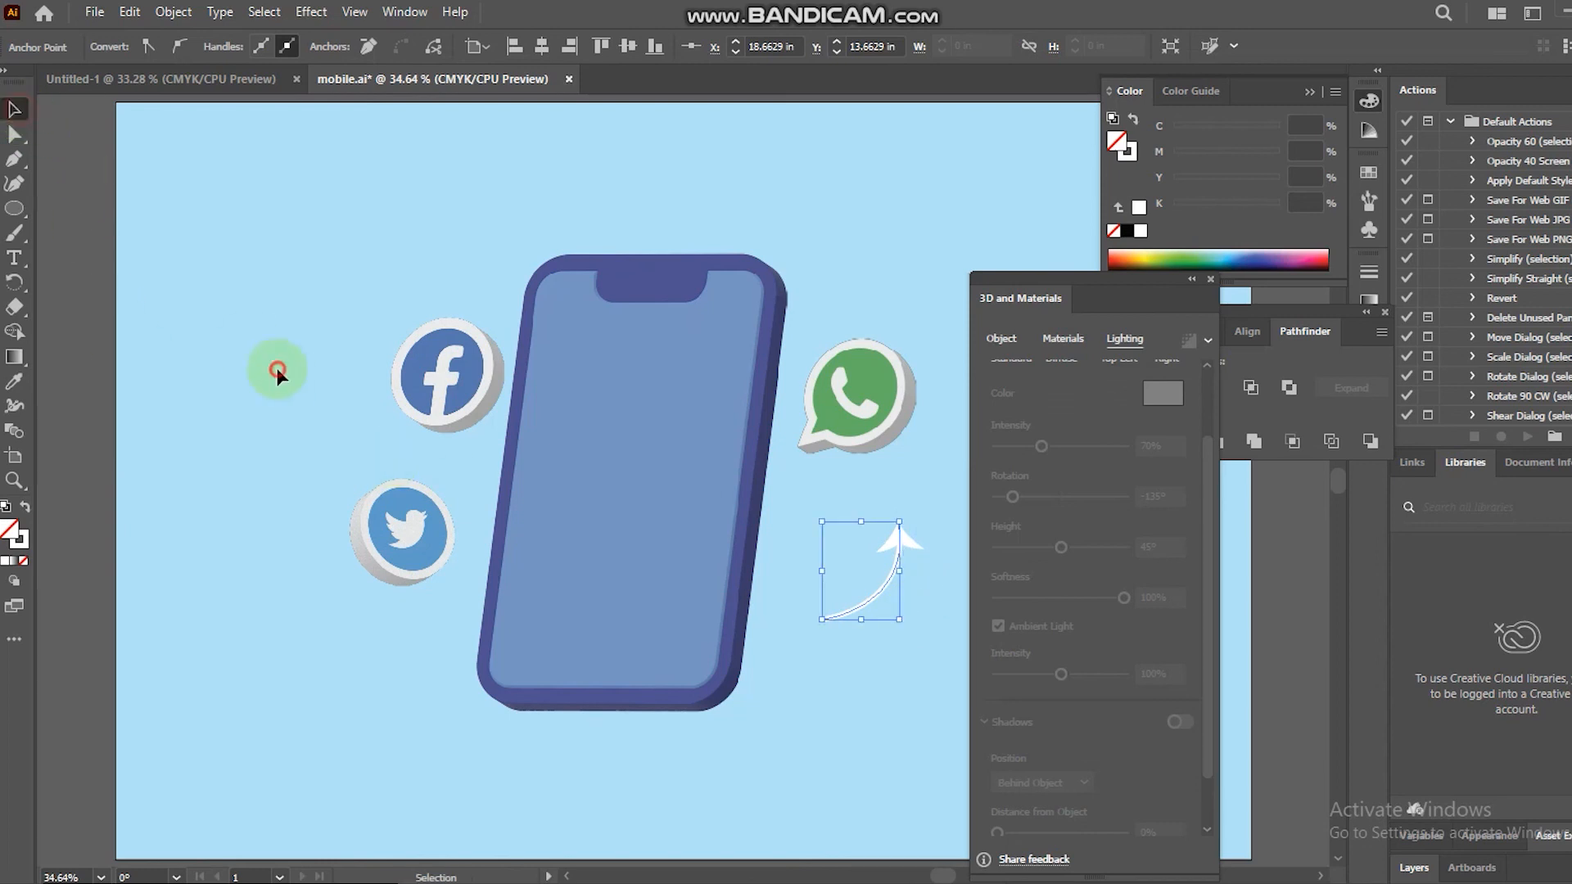
pyautogui.click(277, 365)
# Apply the 3D Inflate effect to the white curved arrow below the WhatsApp icon.
pyautogui.click(901, 536)
pyautogui.click(1062, 339)
pyautogui.click(1001, 339)
pyautogui.click(1068, 442)
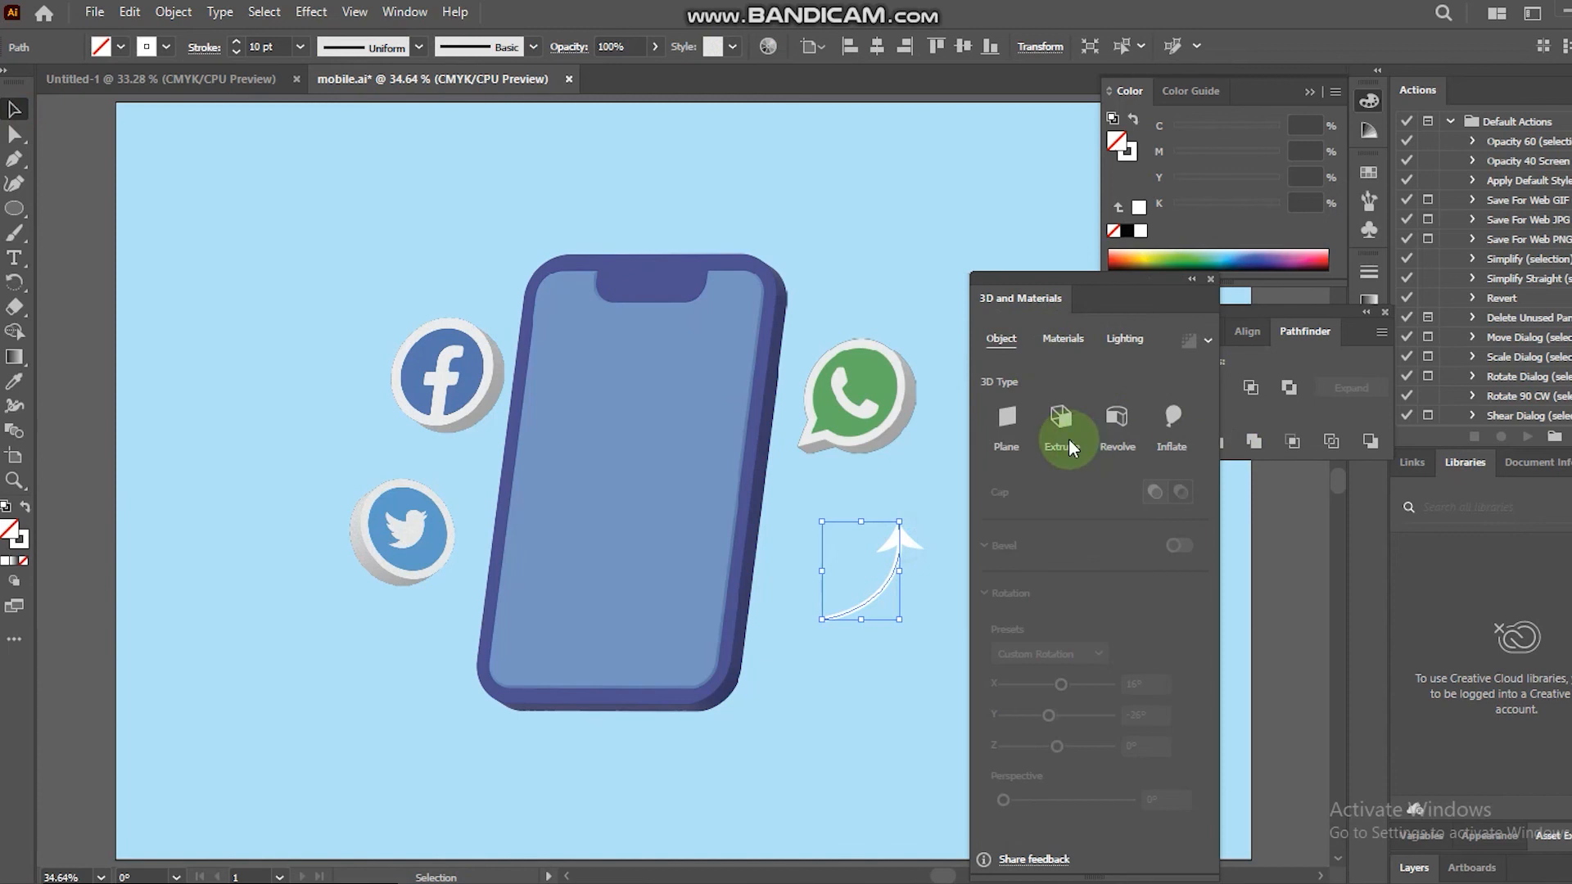
pyautogui.click(1169, 419)
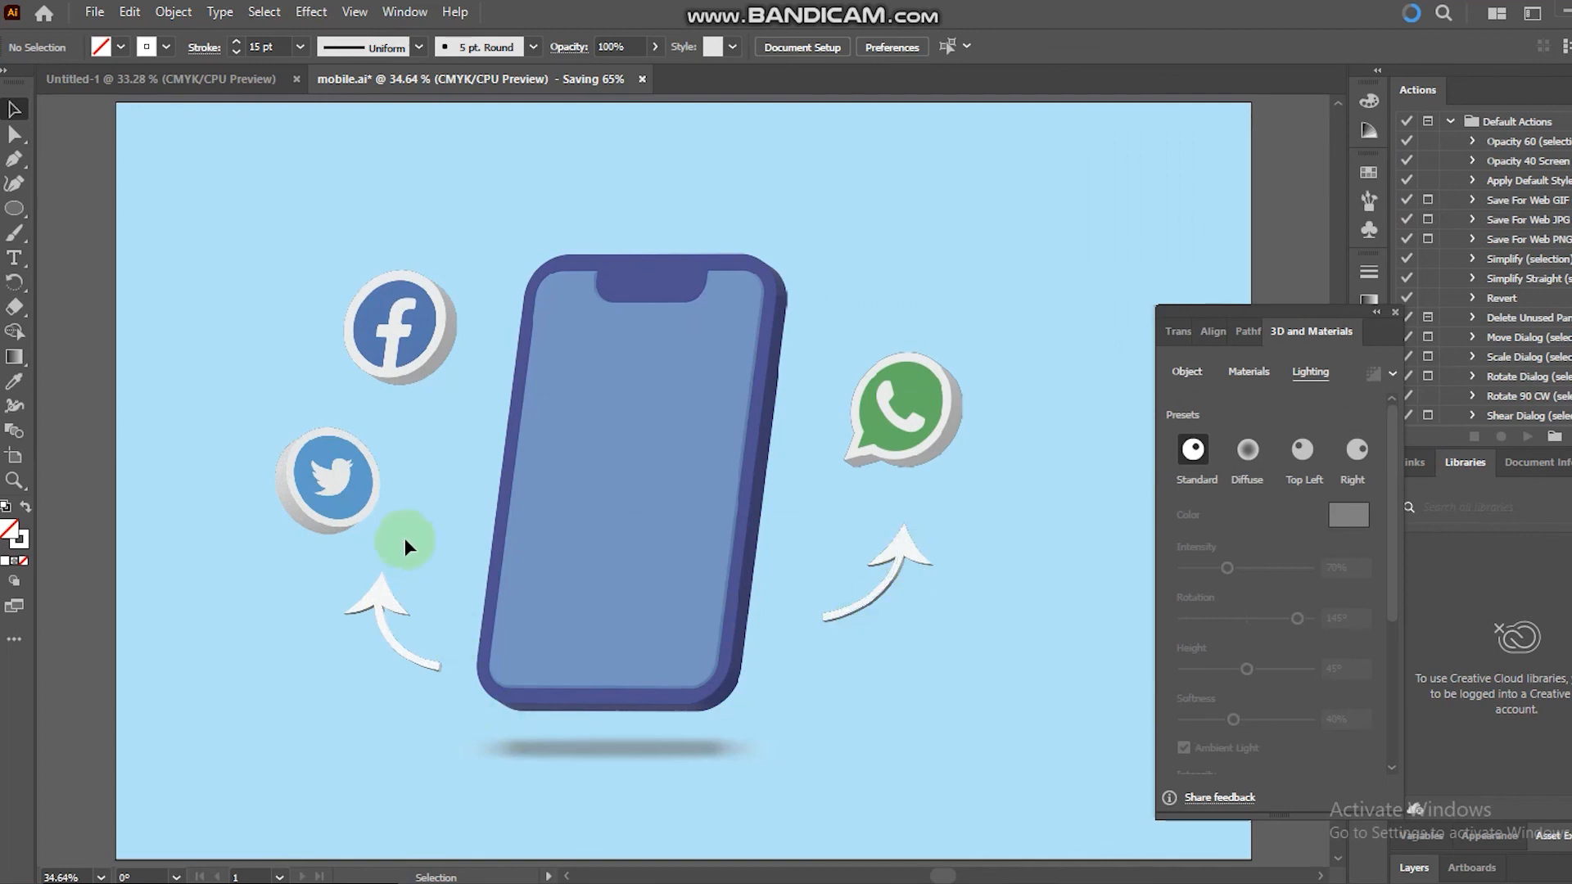
# Save the phone illustration document.
pyautogui.hotkey('ctrl', 's')
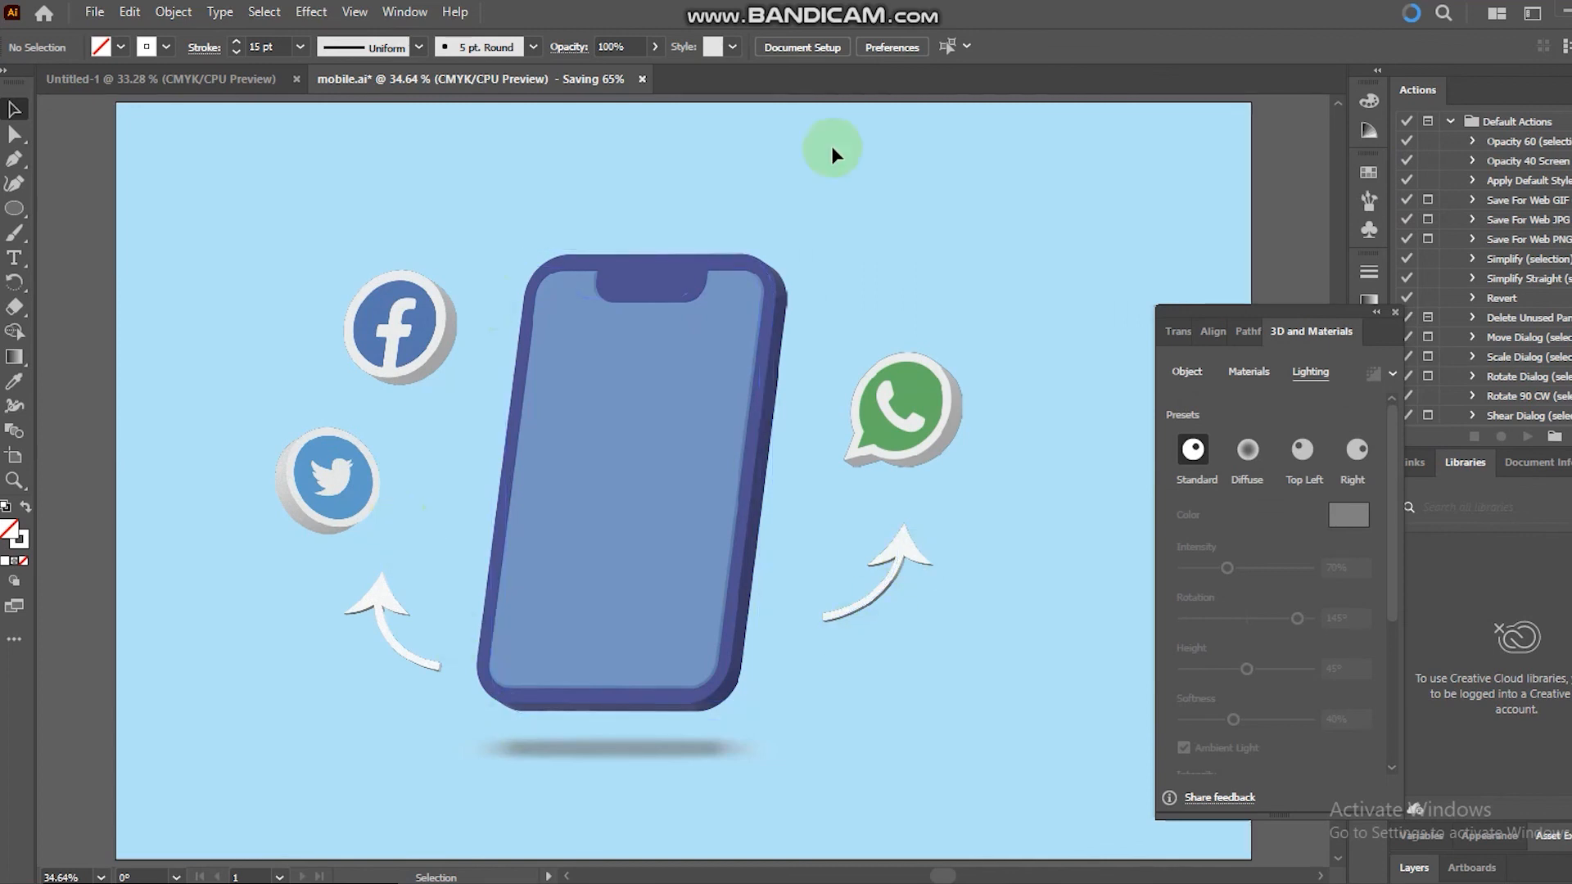